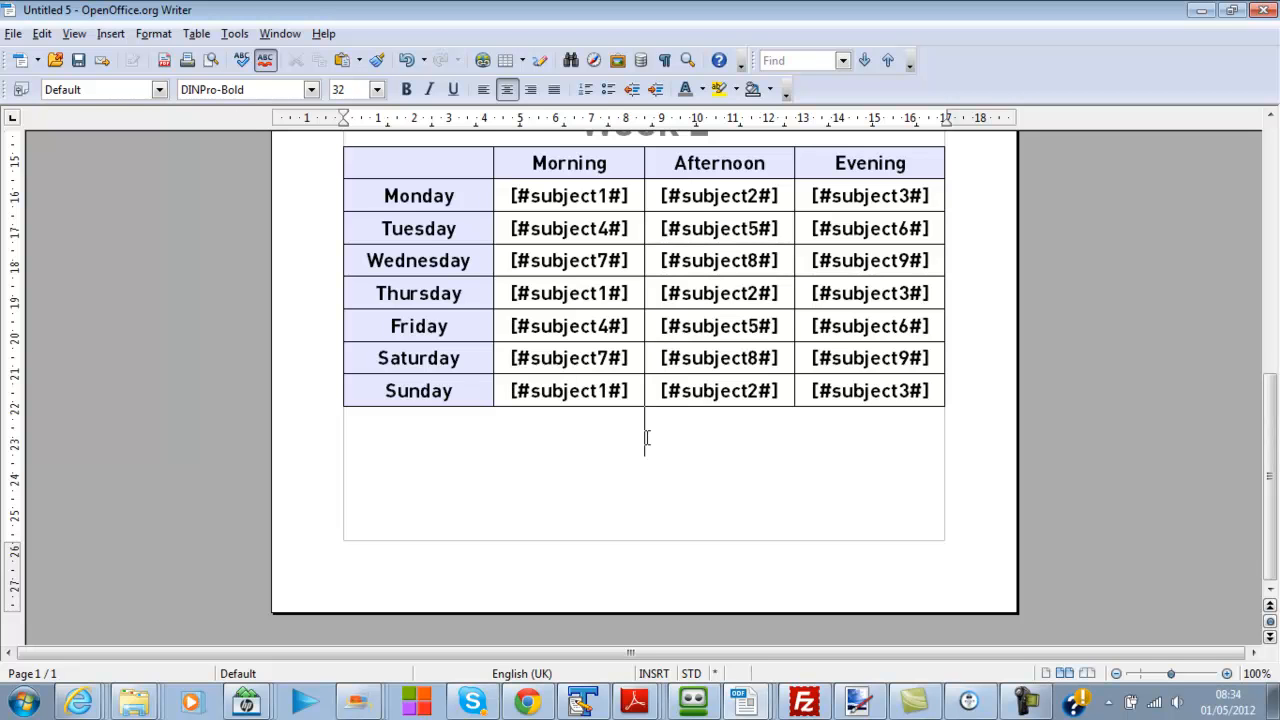
# Add a new page after the Week 2 table, paste the copied timetable there and retitle its heading Week 3
pyautogui.hotkey('ctrl', 'Return')
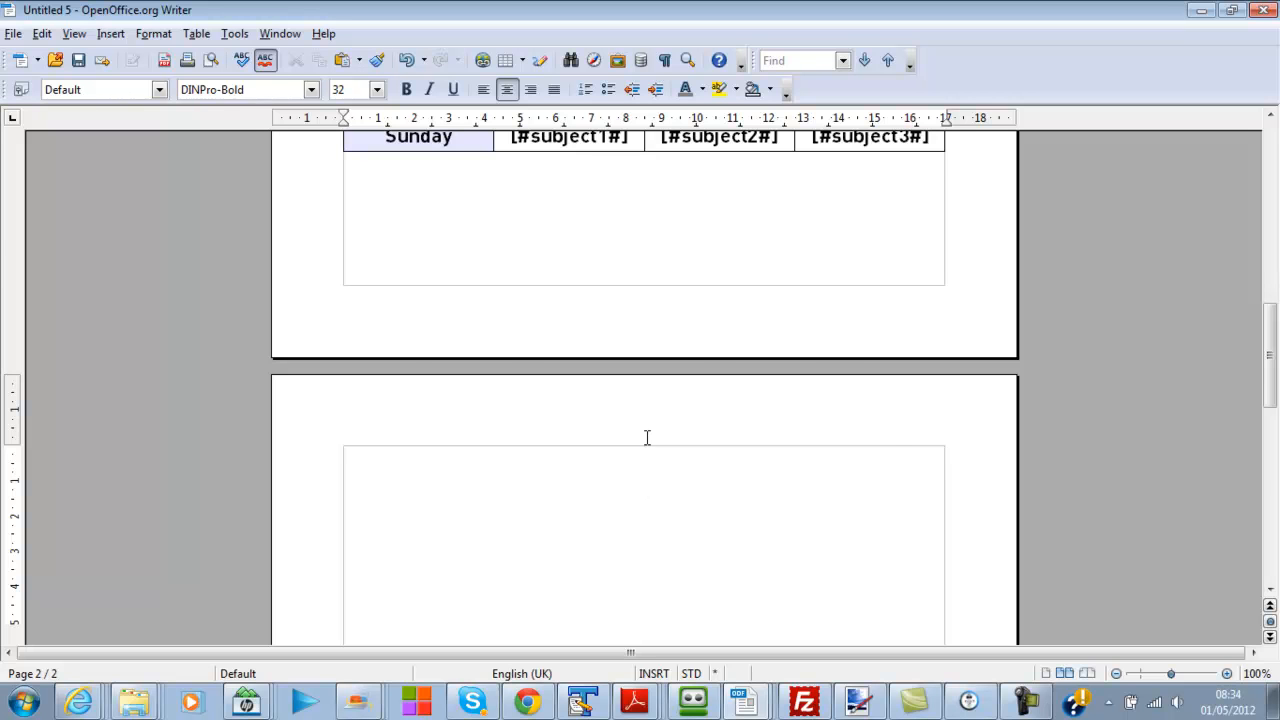
pyautogui.hotkey('ctrl', 'v')
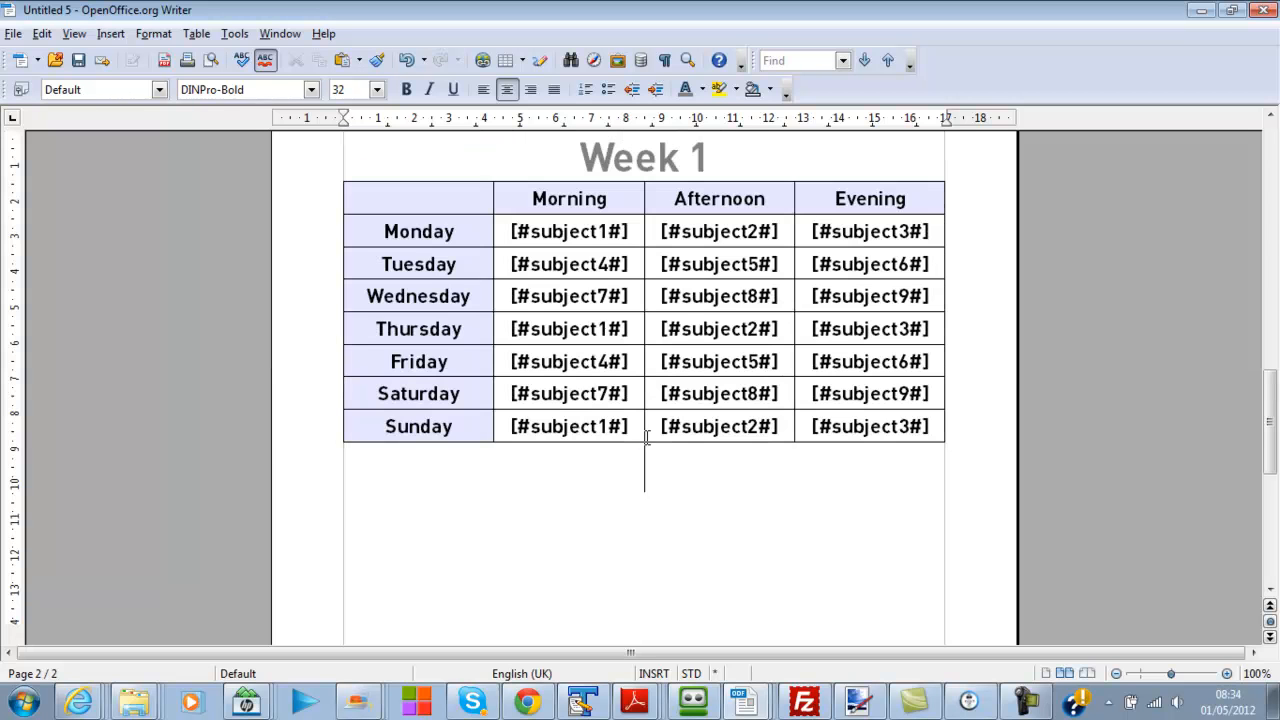
pyautogui.click(712, 156)
pyautogui.press('BackSpace')
pyautogui.write('3')
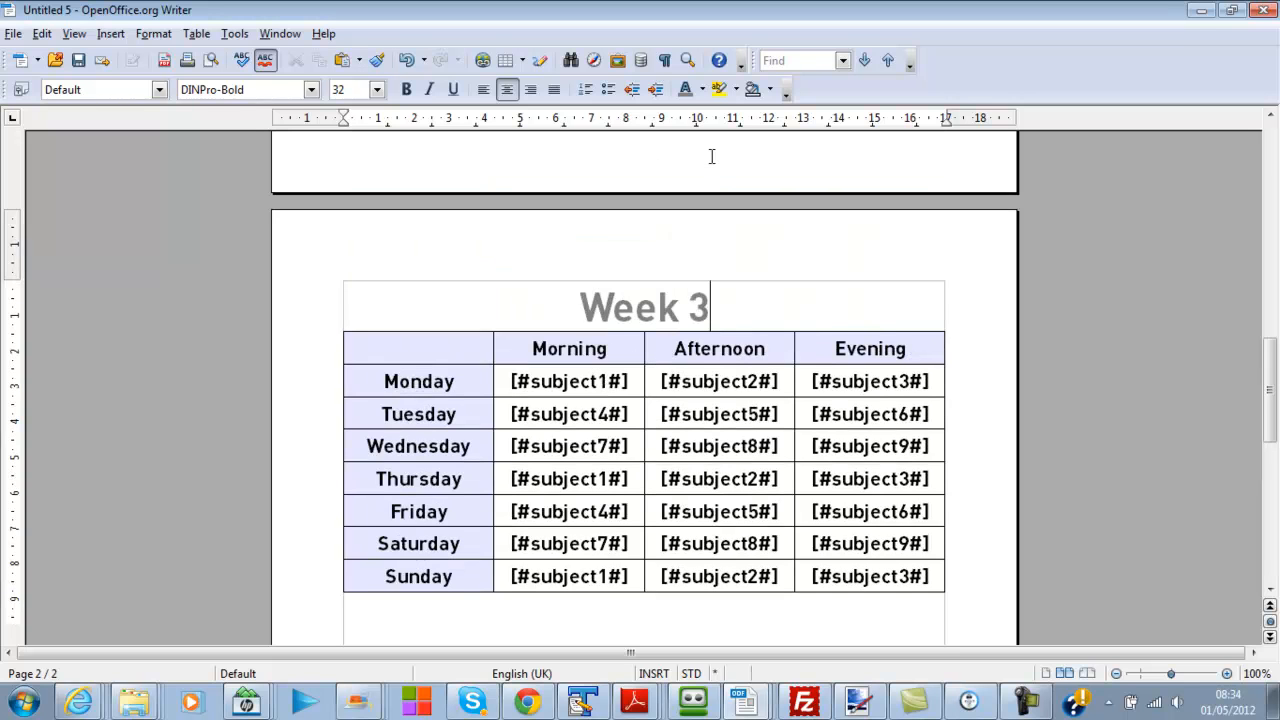
# Paste another timetable copy below the Week 3 table, separated by a blank line, and retitle its heading Week 4
pyautogui.scroll(-5, 708, 175)
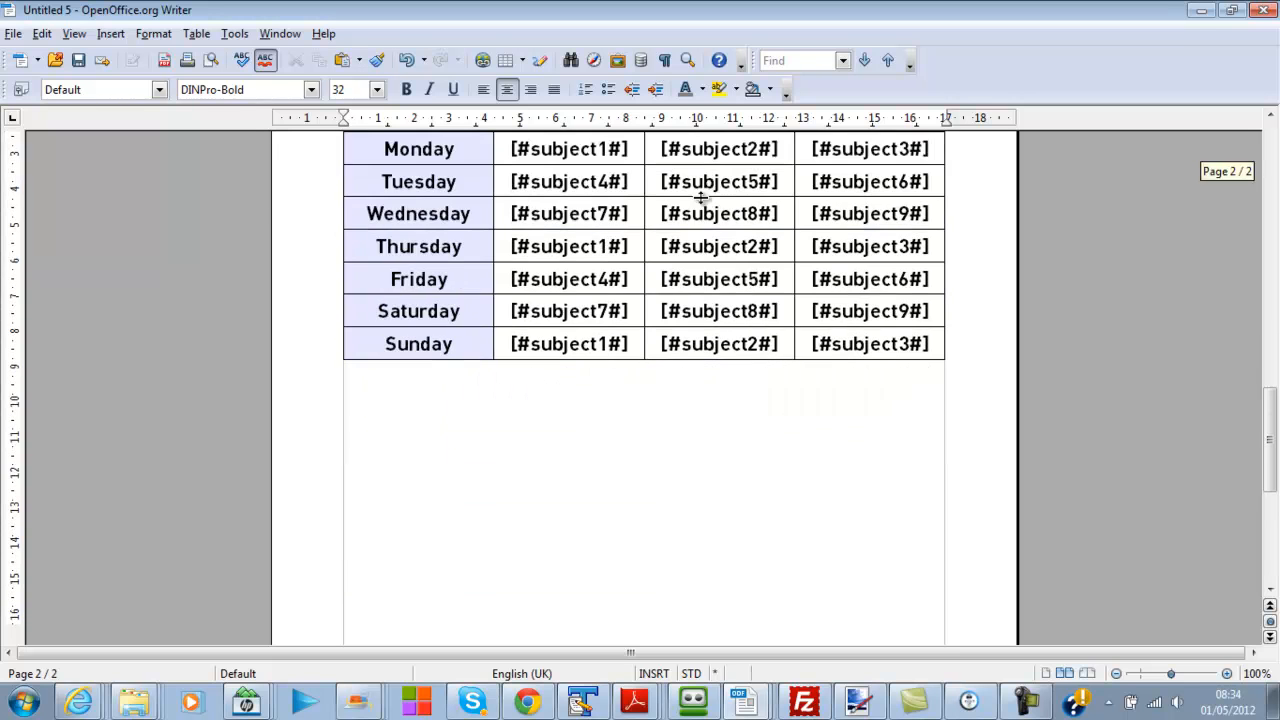
pyautogui.click(652, 411)
pyautogui.press('Return')
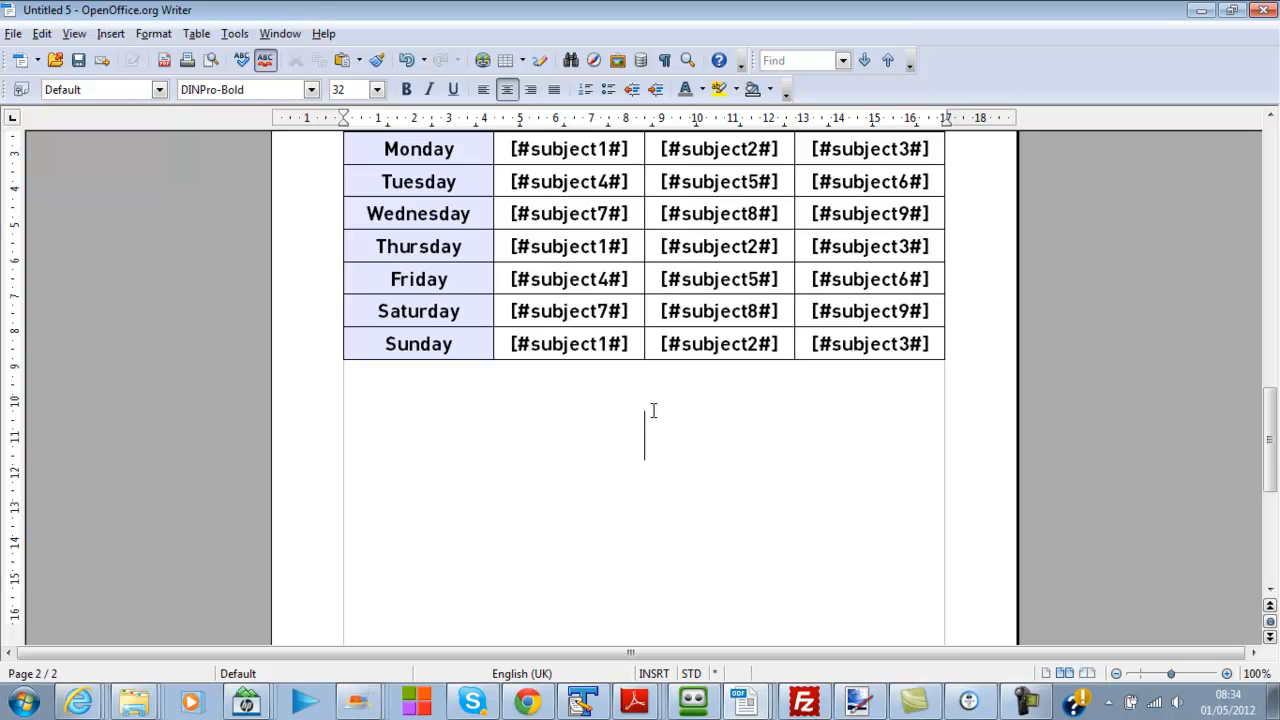
pyautogui.hotkey('ctrl', 'v')
pyautogui.scroll(5, 680, 363)
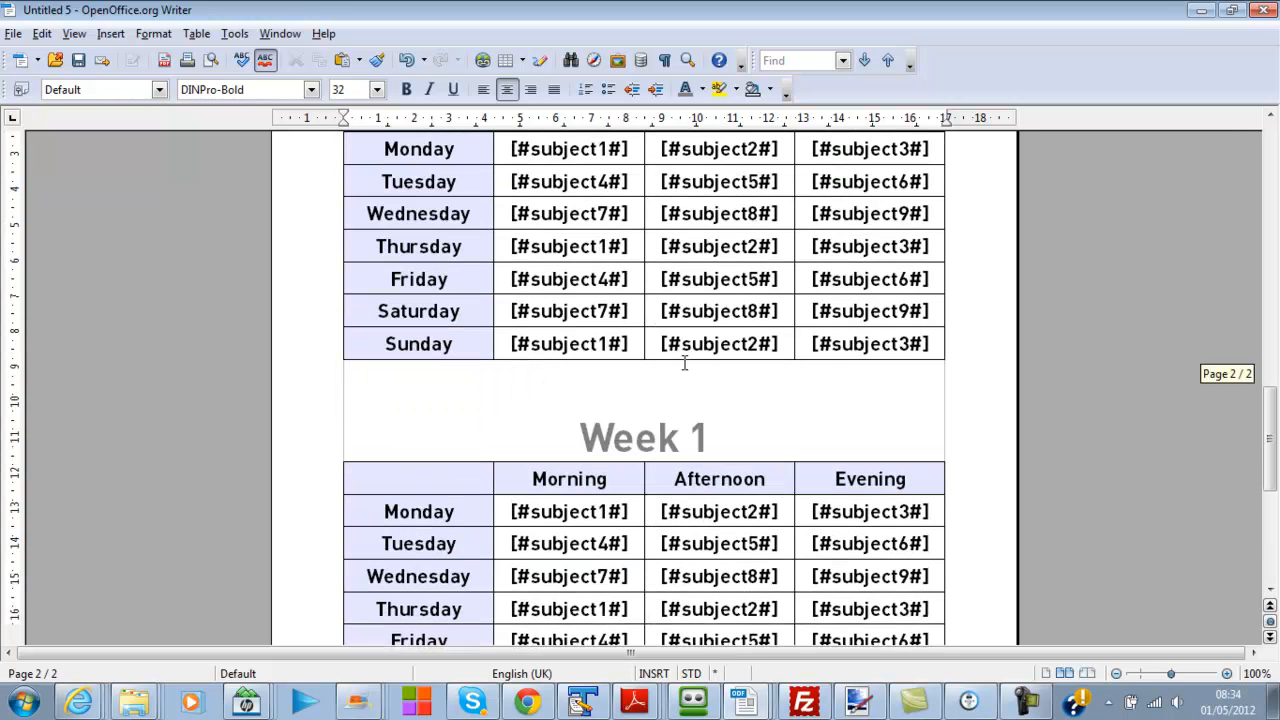
pyautogui.click(710, 433)
pyautogui.press('BackSpace')
pyautogui.write('4')
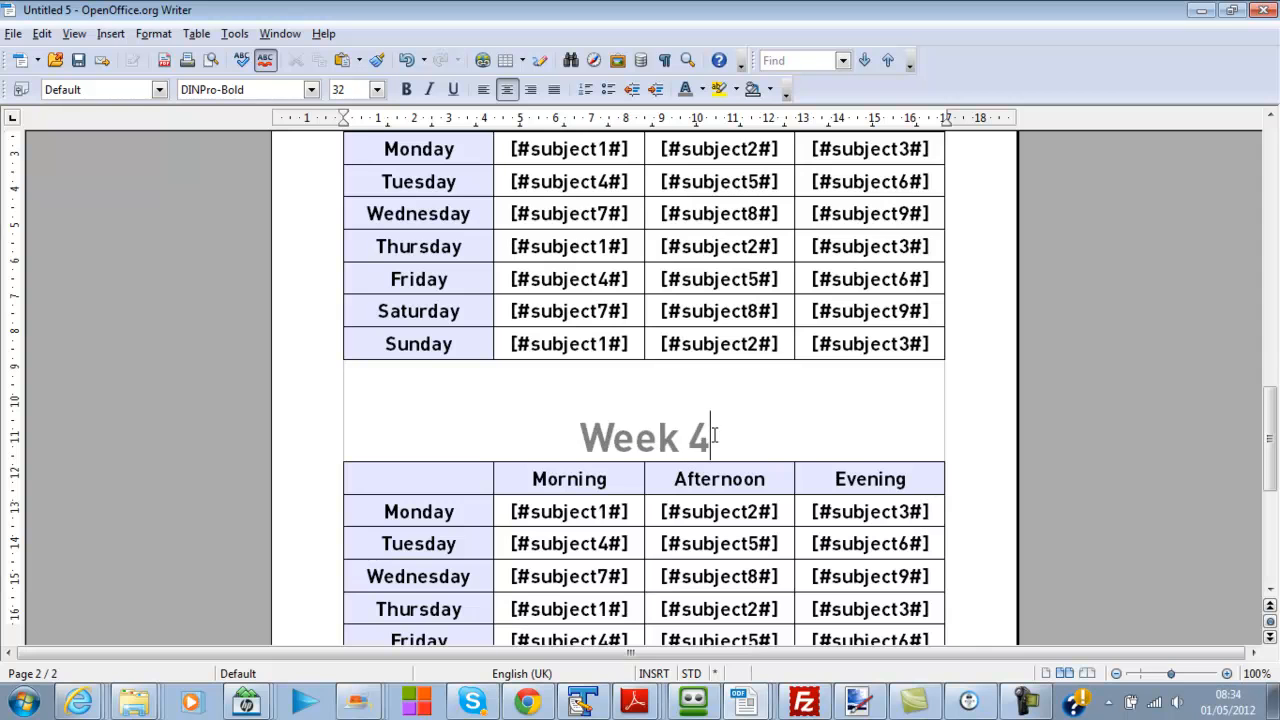
# Insert a blank line above the Week 2 heading and check the layout of both pages
pyautogui.scroll(10, 560, 420)
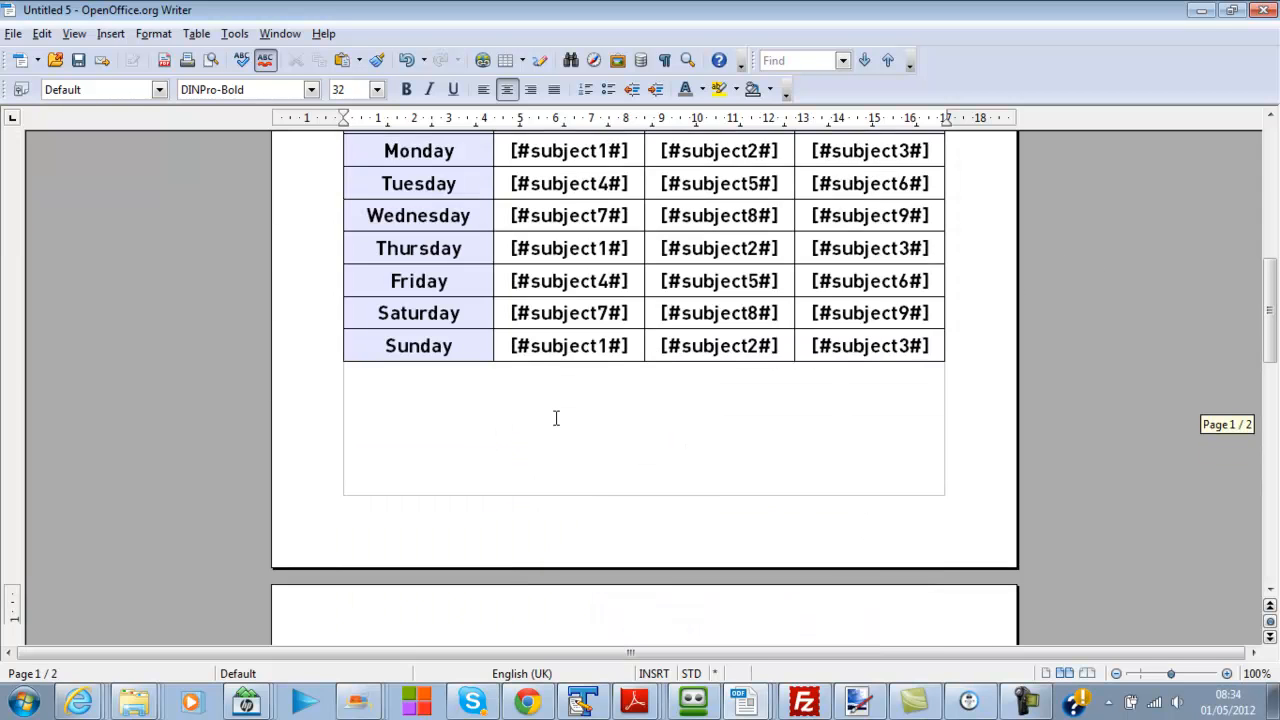
pyautogui.click(580, 355)
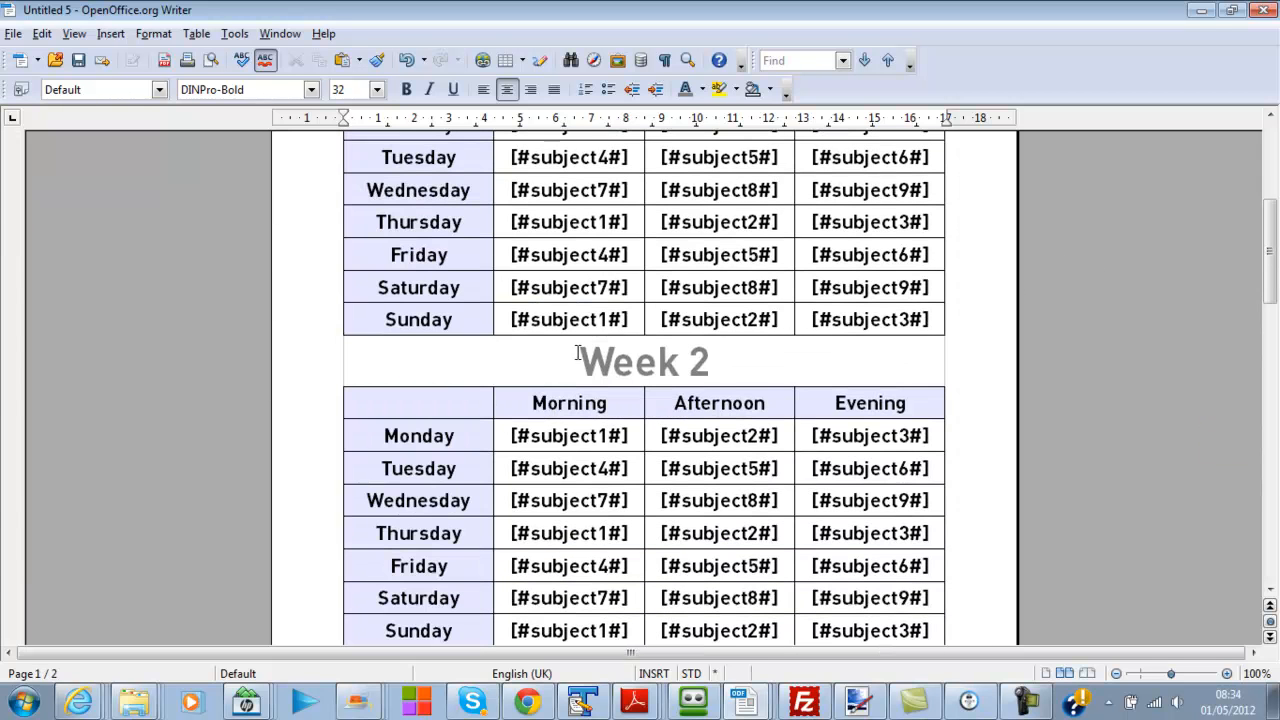
pyautogui.scroll(-6, 597, 365)
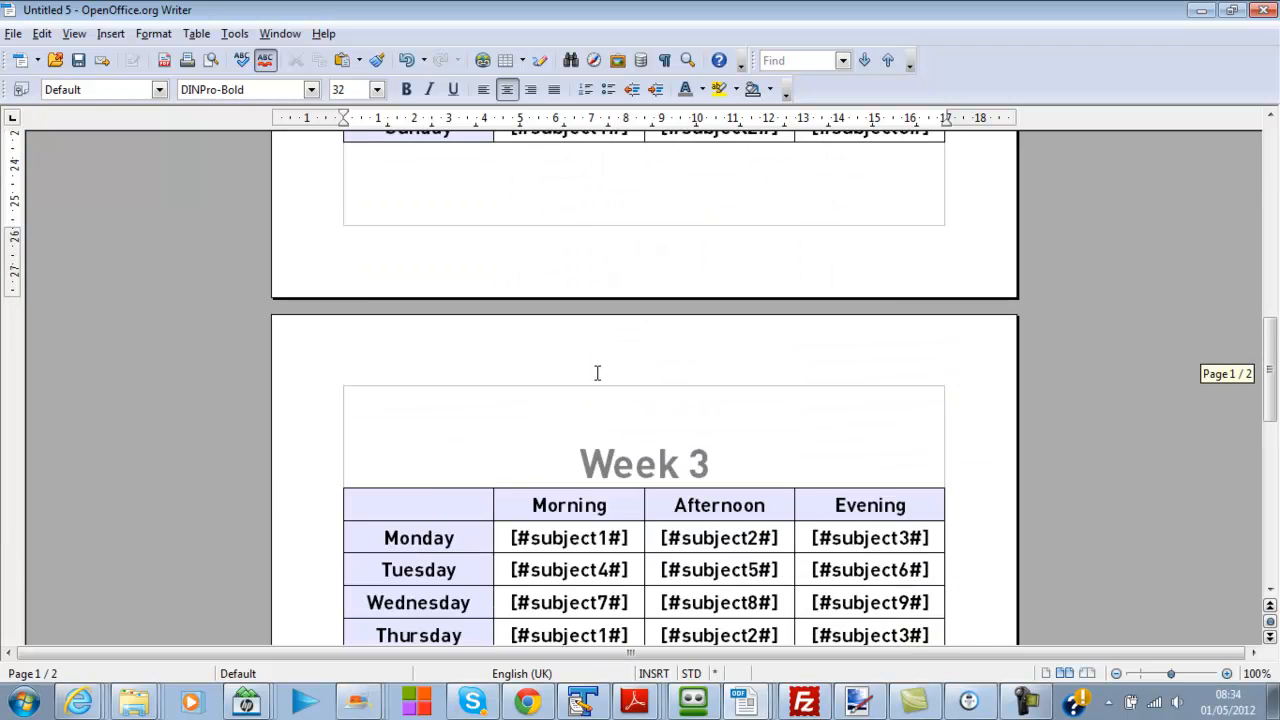
pyautogui.scroll(-3, 580, 402)
pyautogui.scroll(-3, 584, 430)
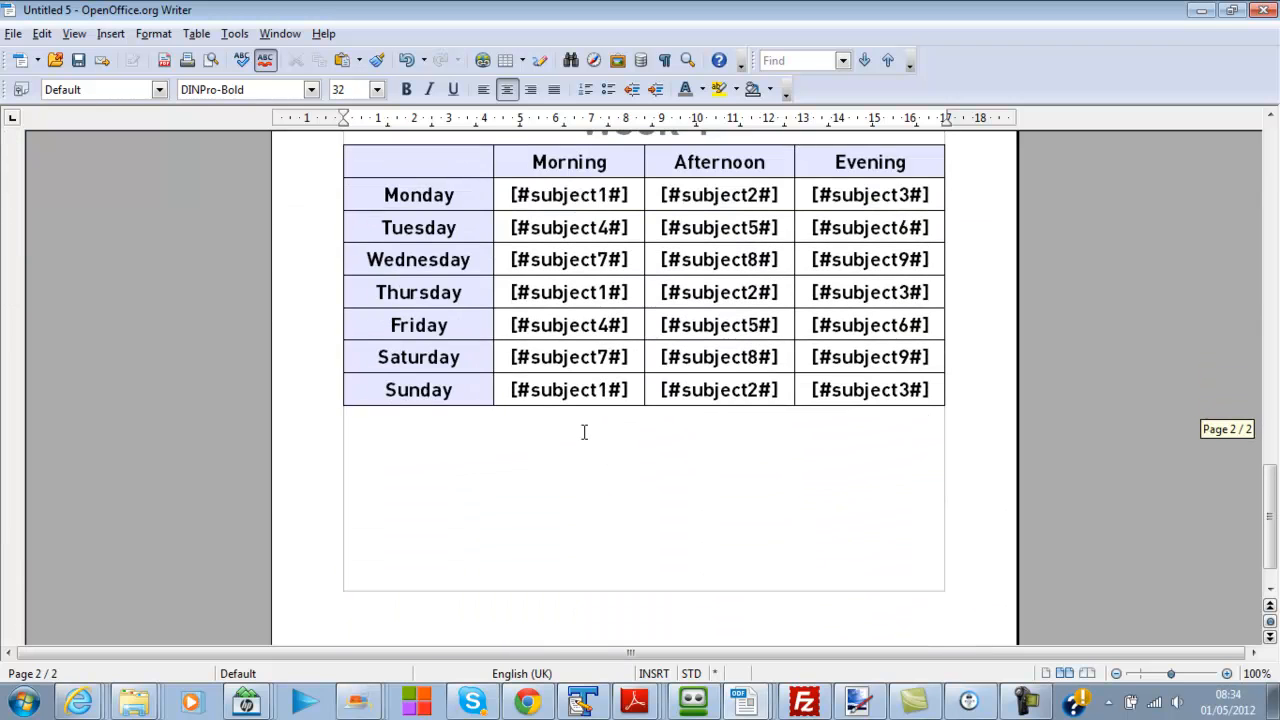
pyautogui.scroll(15, 583, 432)
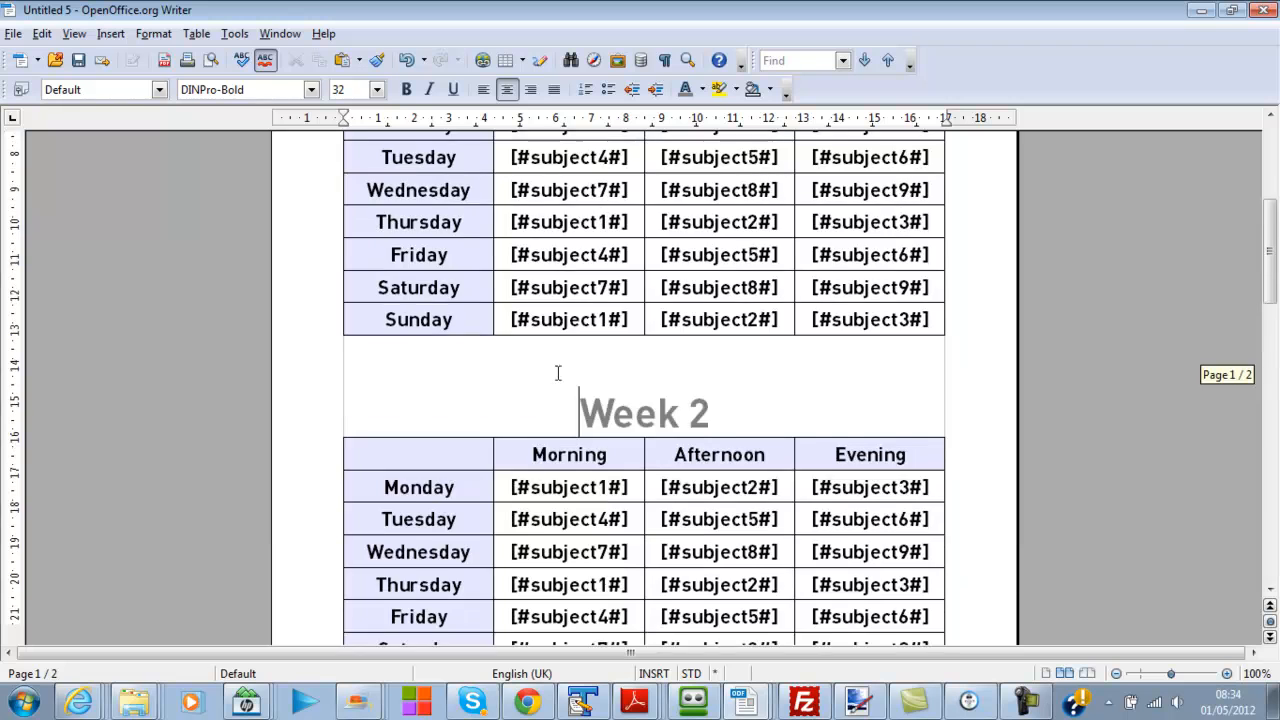
pyautogui.scroll(1, 565, 375)
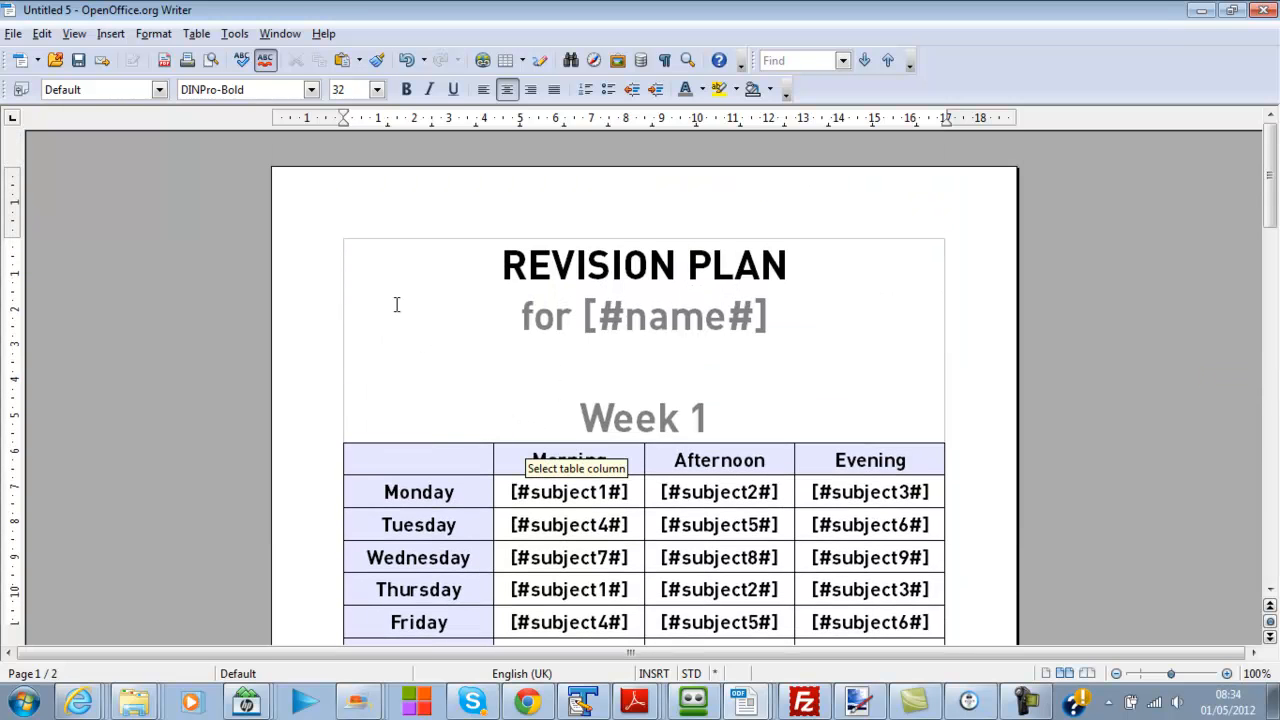
# Save the document as the HTML file revision-timetable in the revision-timetable folder, replacing the existing file and keeping the HTML format
pyautogui.click(14, 36)
pyautogui.click(55, 201)
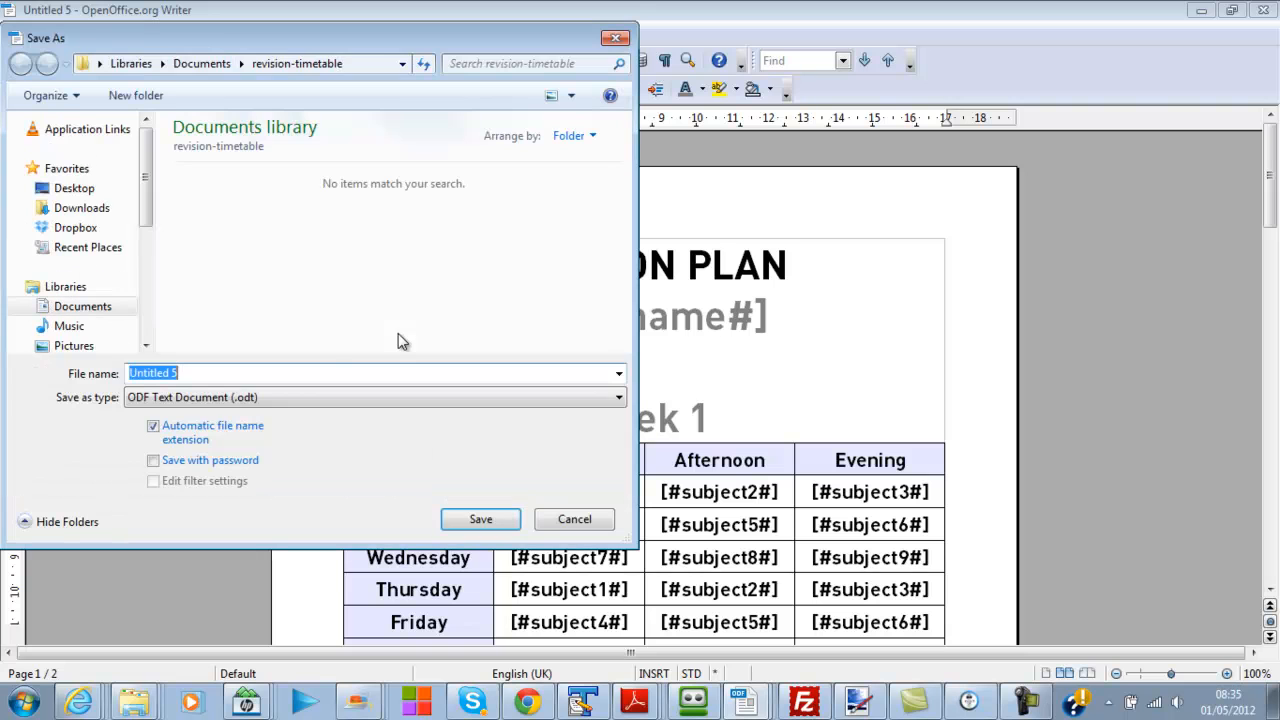
pyautogui.click(252, 398)
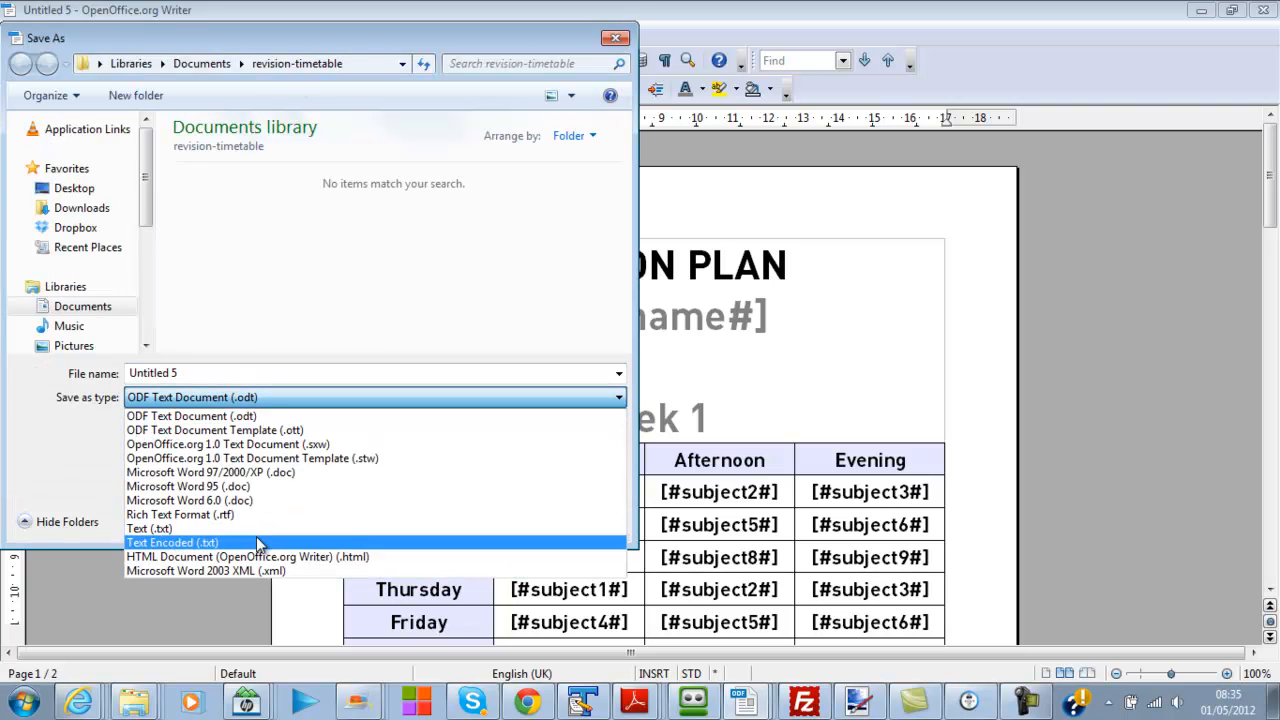
pyautogui.click(252, 565)
pyautogui.click(214, 264)
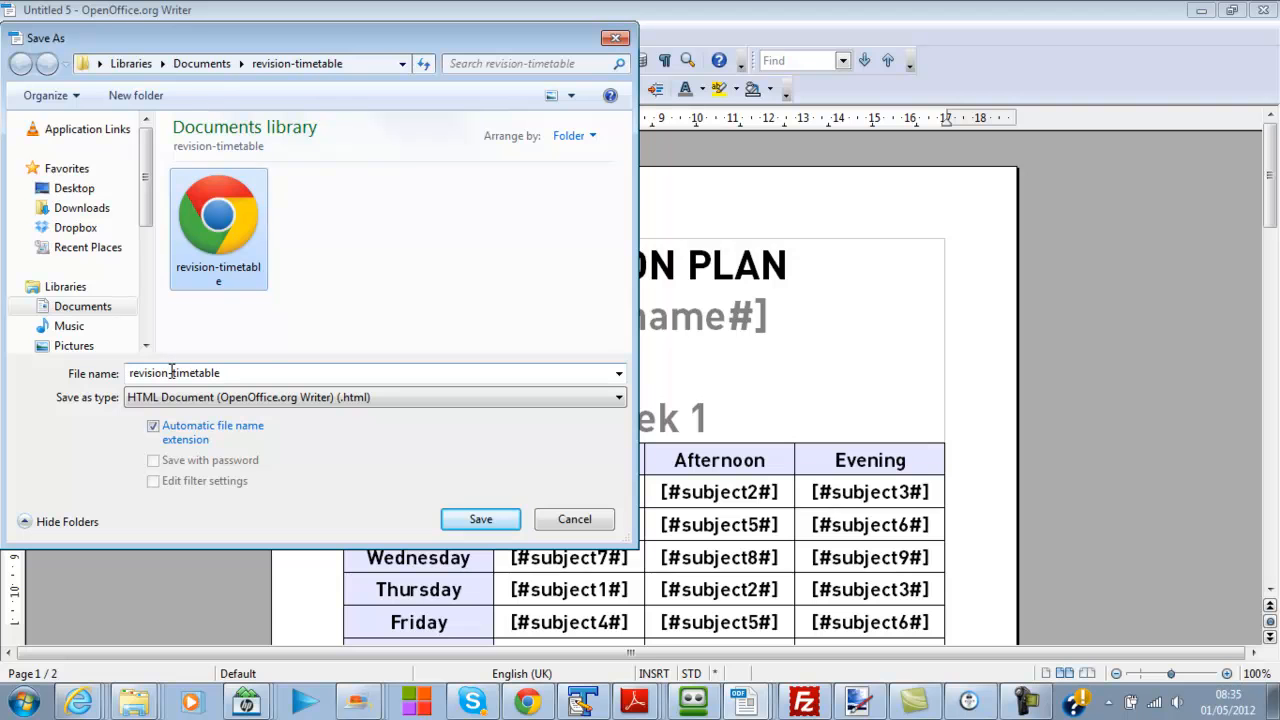
pyautogui.click(476, 530)
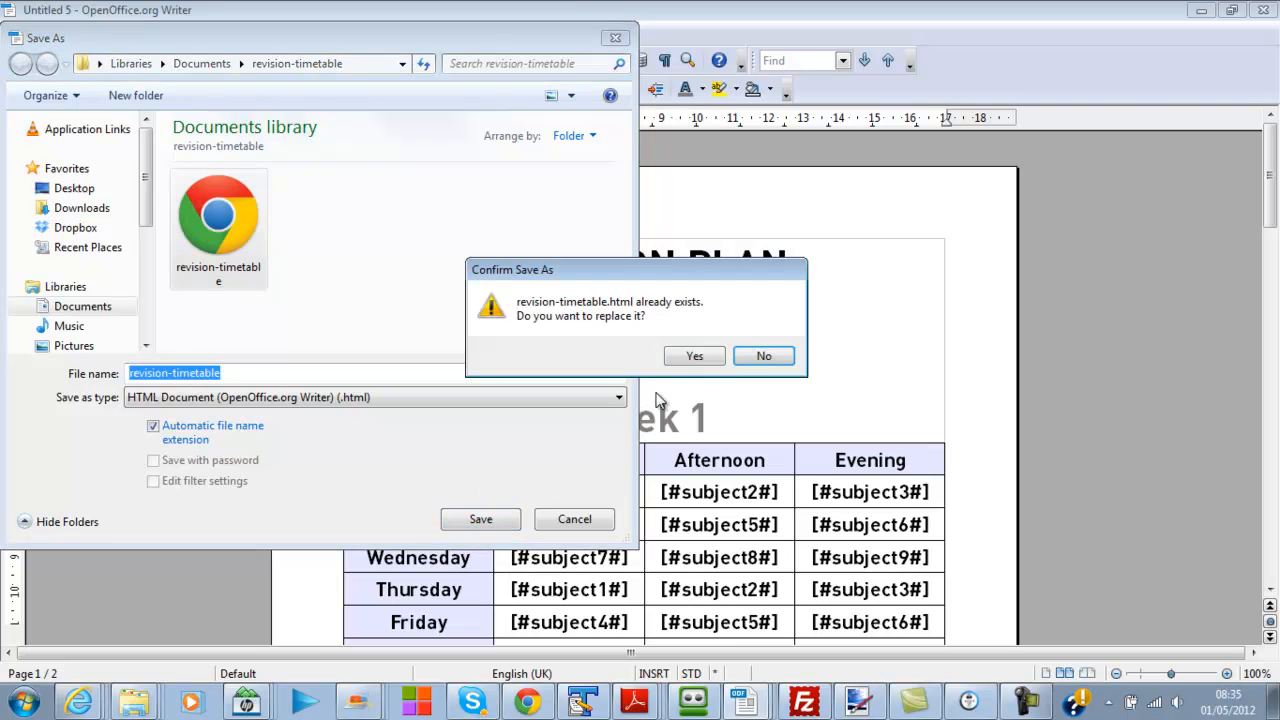
pyautogui.click(699, 358)
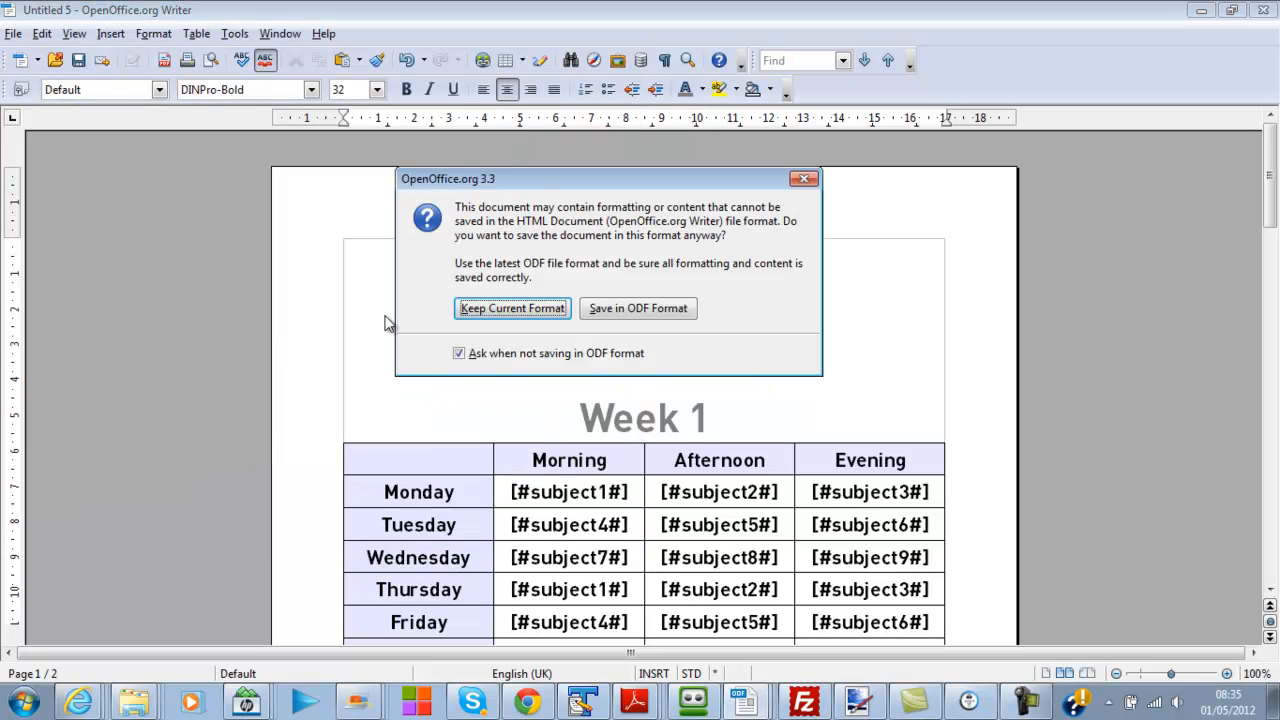
pyautogui.click(493, 310)
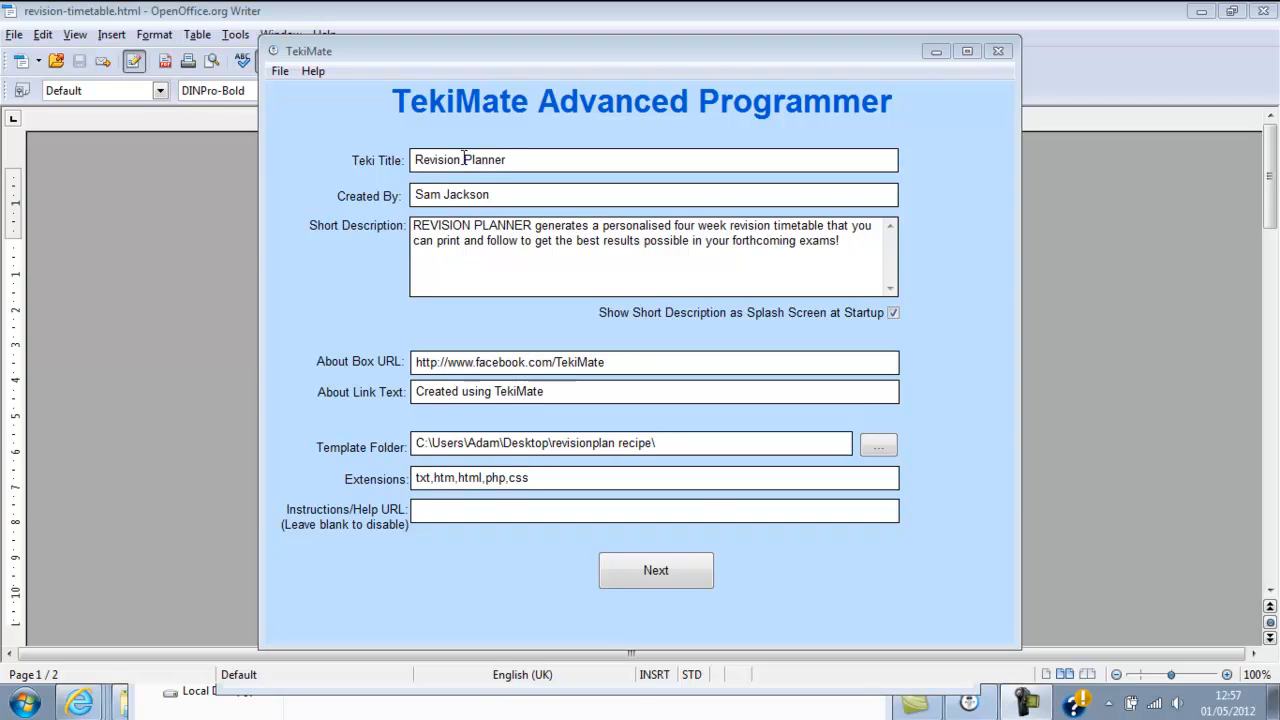
# Switch to TekiMate and review the project's Teki title, creator and short description
pyautogui.moveTo(508, 159); pyautogui.dragTo(415, 159)
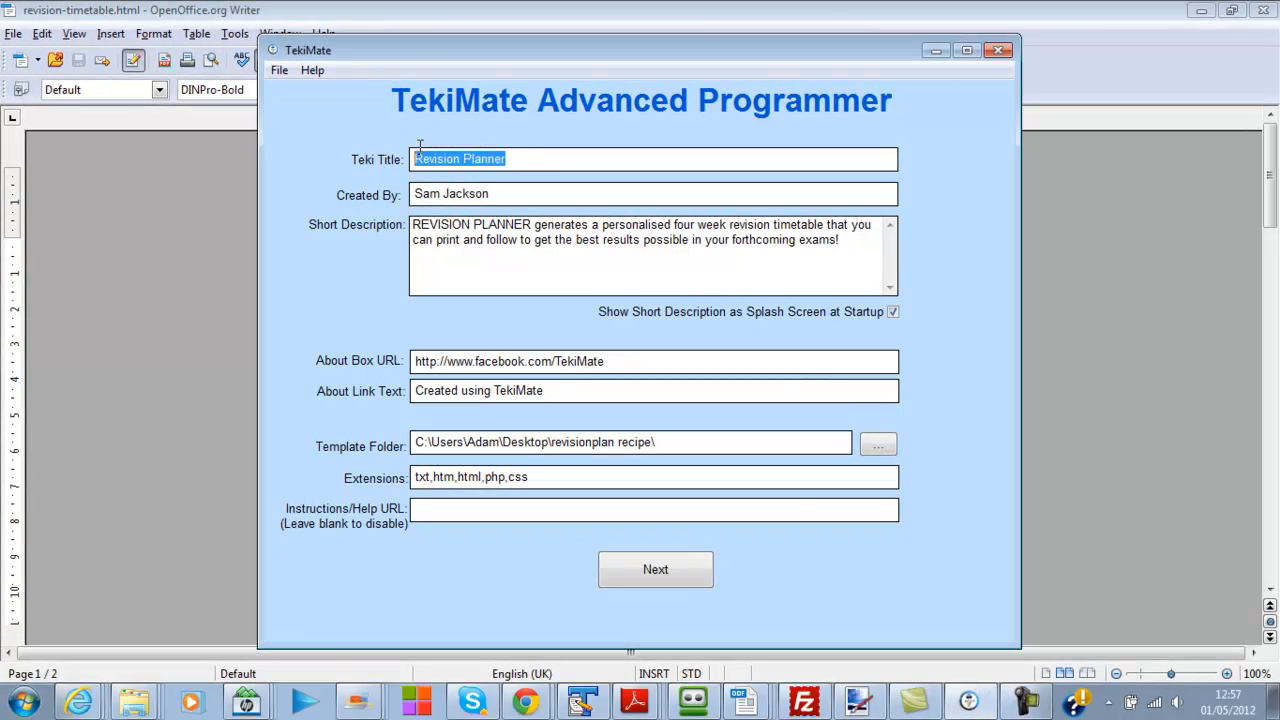
pyautogui.moveTo(520, 194); pyautogui.dragTo(402, 196)
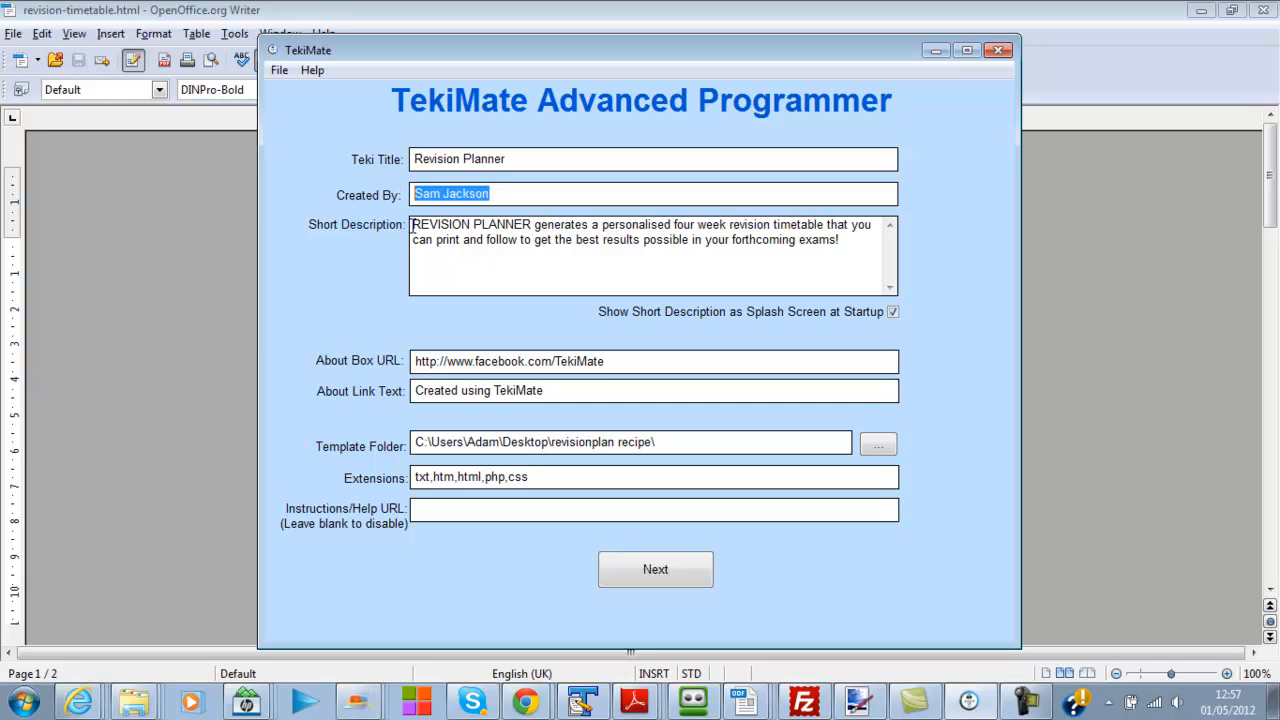
pyautogui.click(413, 228)
pyautogui.moveTo(414, 228); pyautogui.dragTo(845, 253)
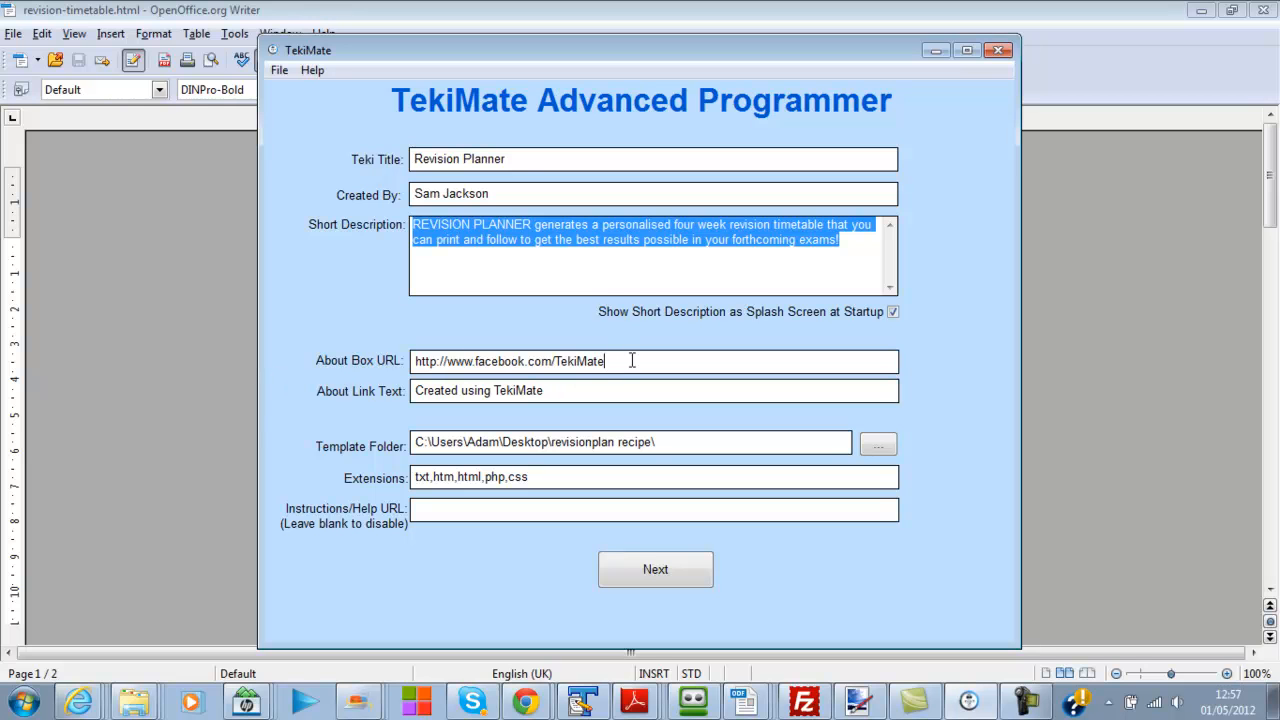
# Review the About Box URL and About Link Text entered for the project
pyautogui.moveTo(631, 360); pyautogui.dragTo(413, 365)
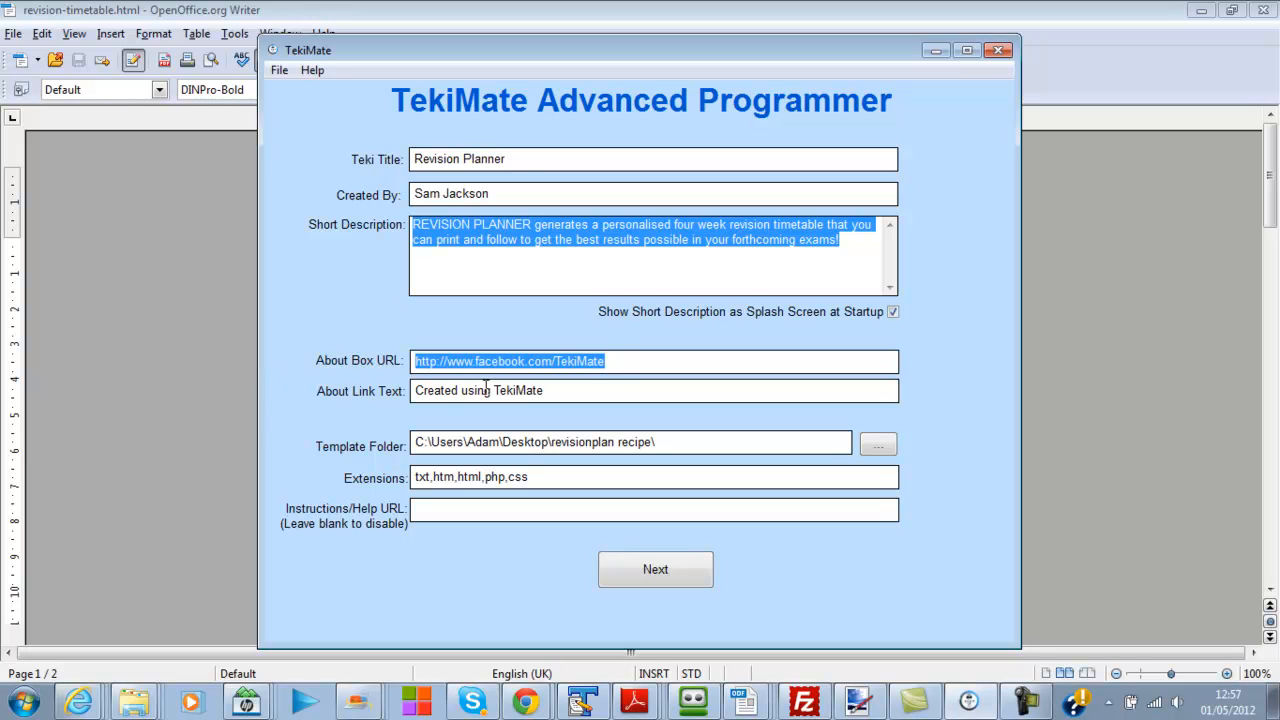
pyautogui.moveTo(566, 392); pyautogui.dragTo(406, 390)
pyautogui.click(617, 361)
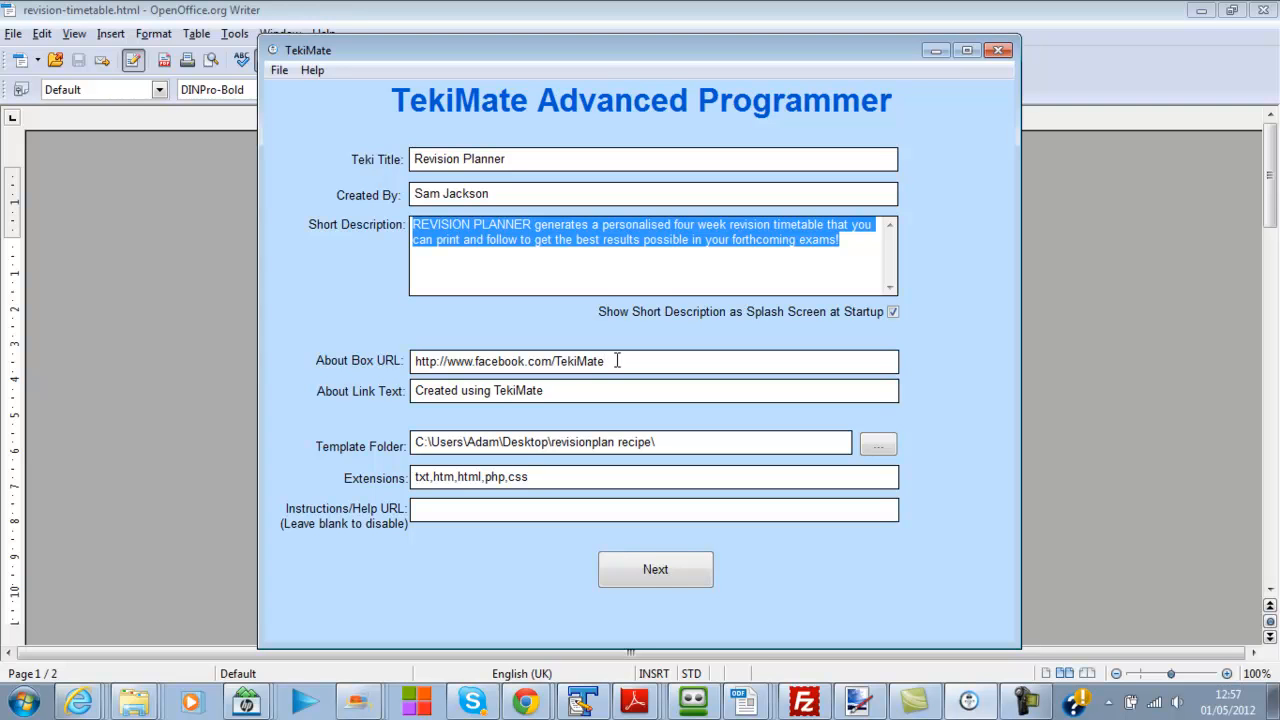
pyautogui.moveTo(617, 361); pyautogui.dragTo(414, 362)
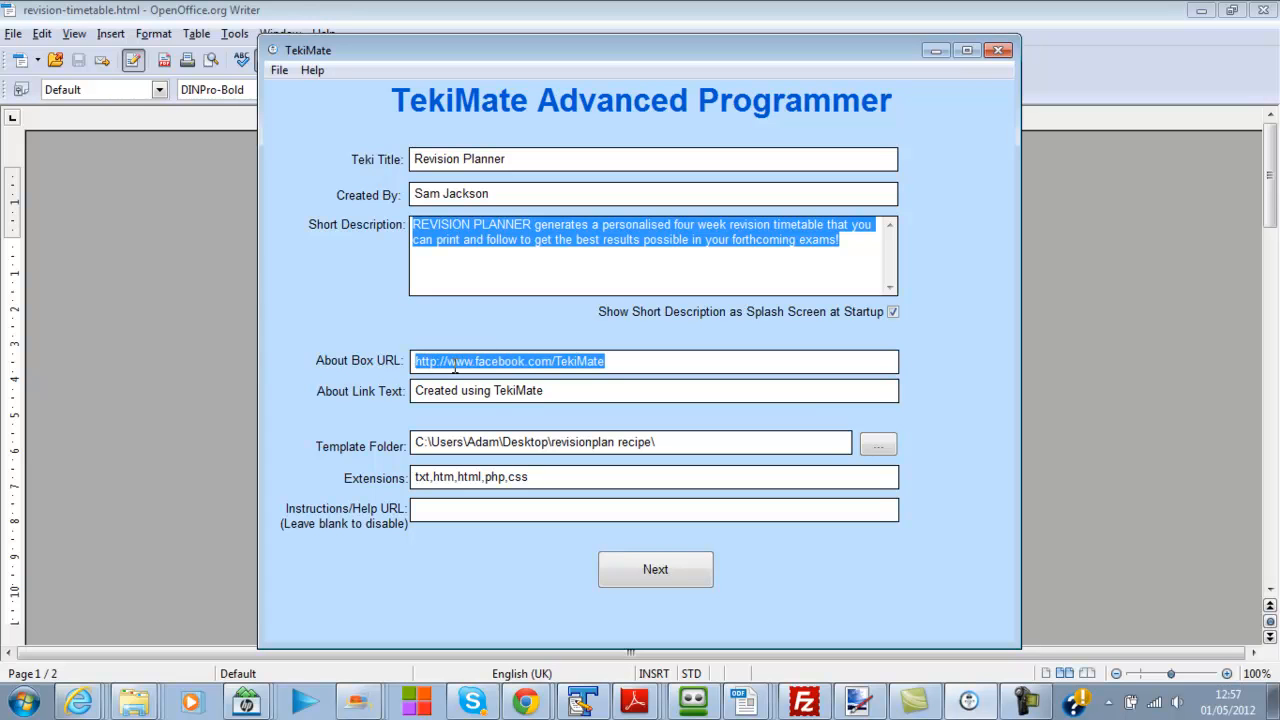
pyautogui.click(630, 360)
pyautogui.moveTo(630, 361); pyautogui.dragTo(414, 370)
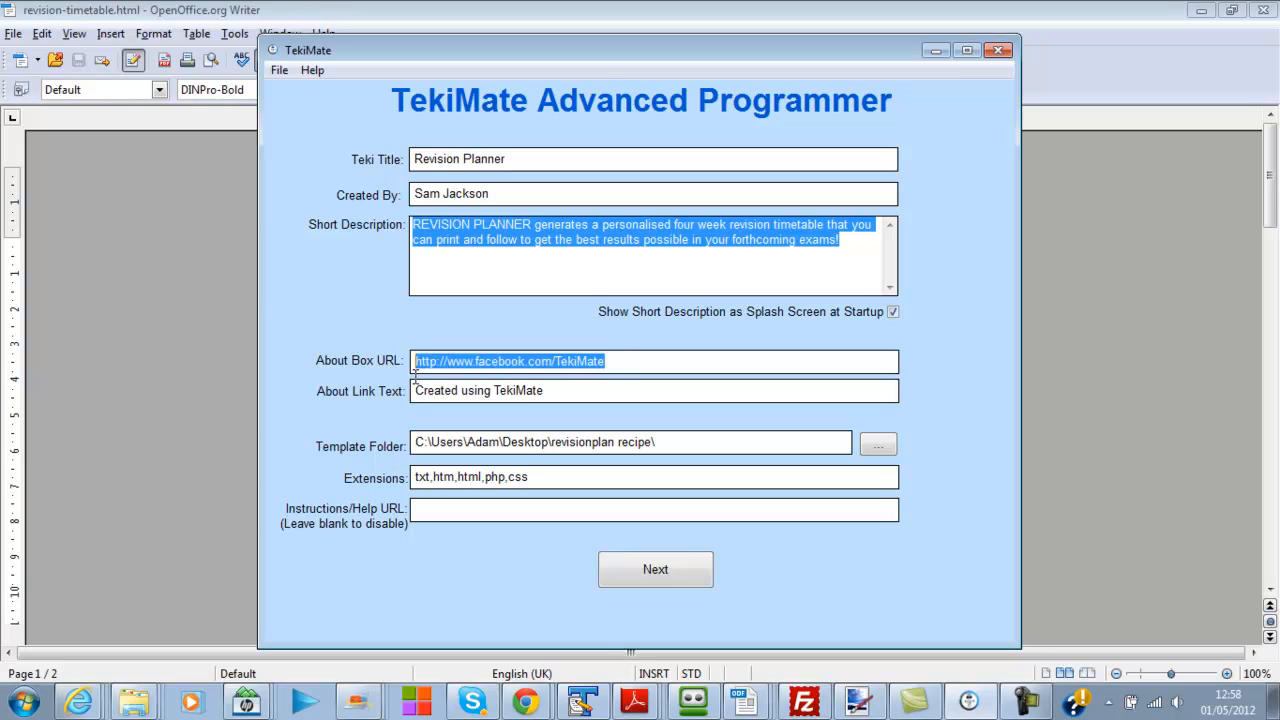
pyautogui.click(554, 391)
pyautogui.moveTo(554, 391); pyautogui.dragTo(413, 392)
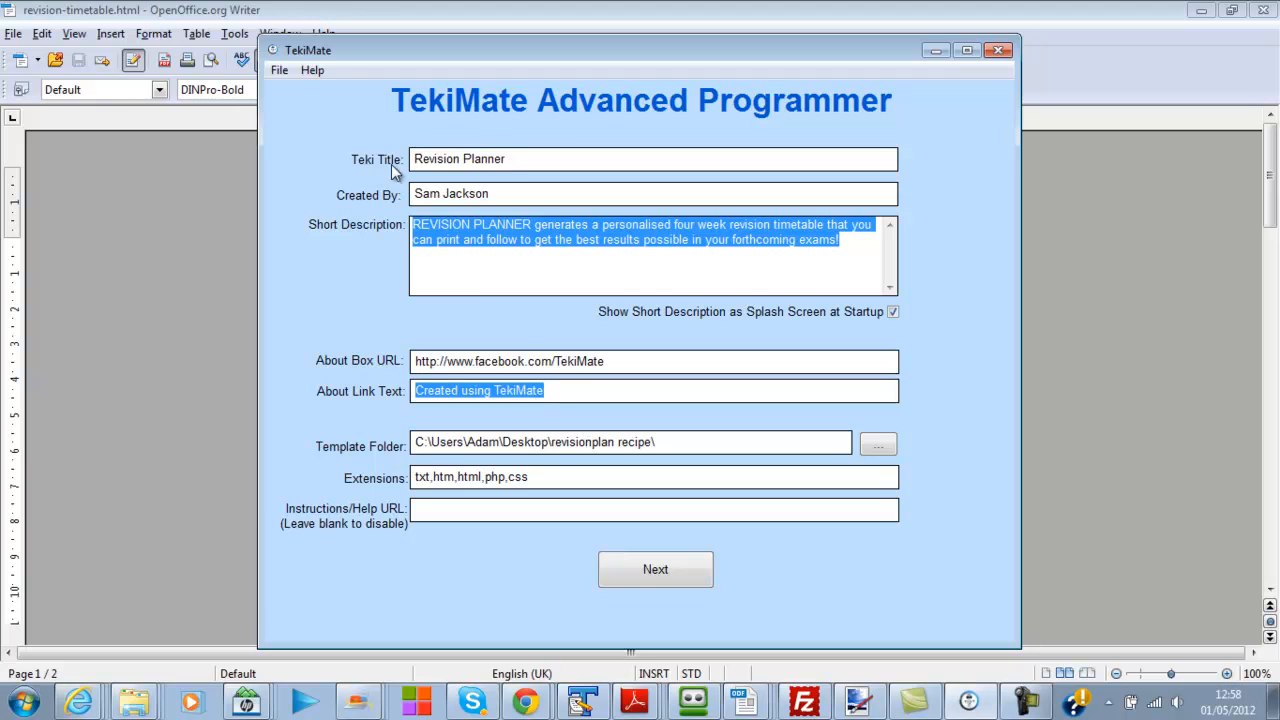
# View the link in the program's About box, close it and compare it with the About Box URL and About Link Text
pyautogui.click(314, 72)
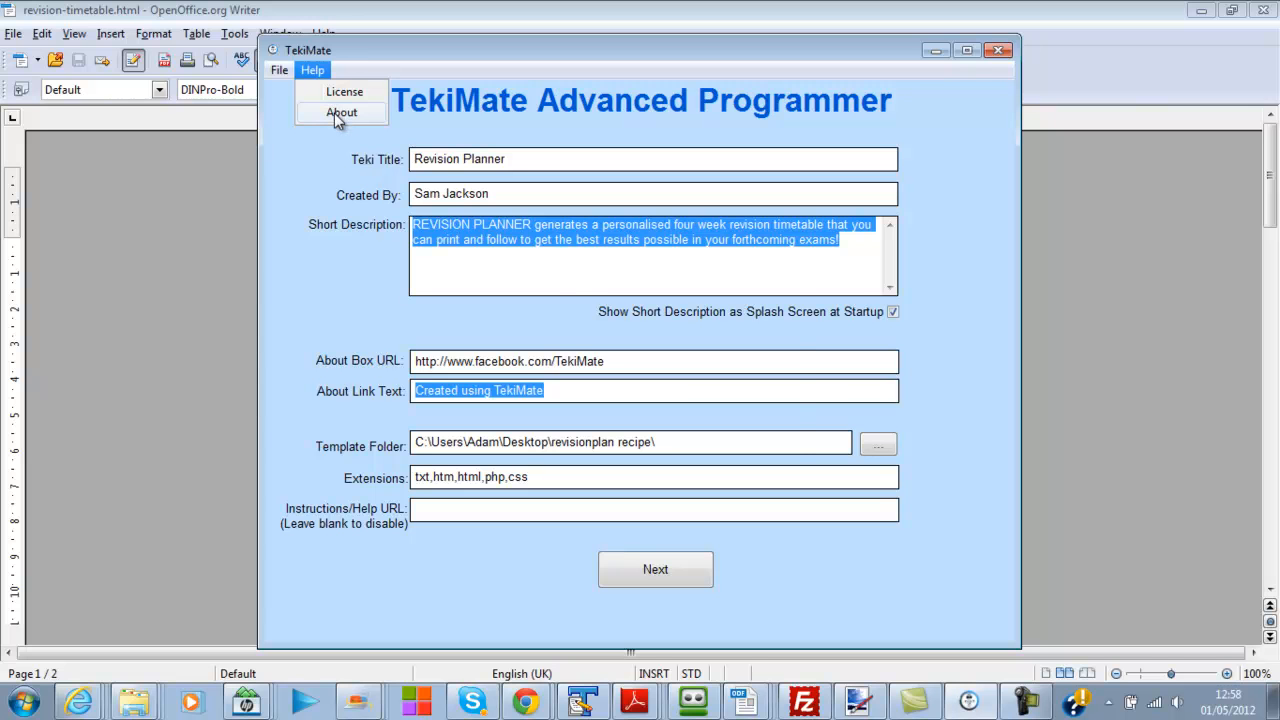
pyautogui.click(340, 114)
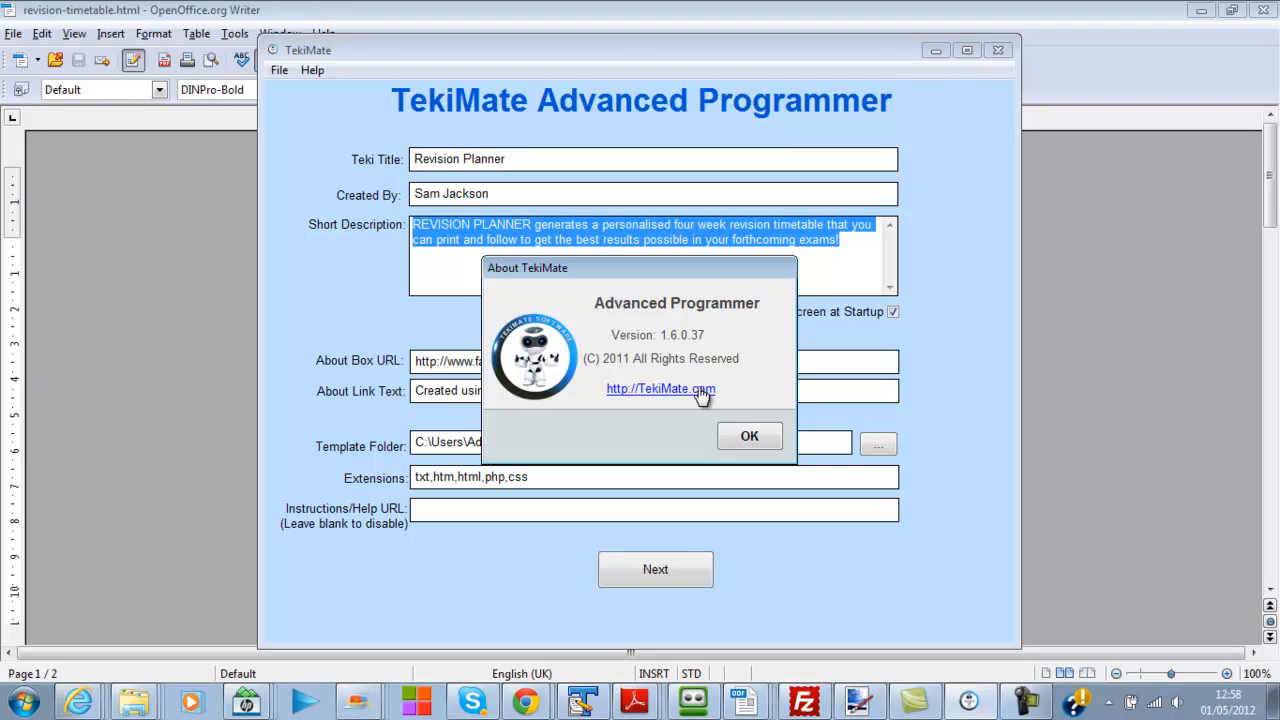
pyautogui.click(750, 438)
pyautogui.hotkey('shift', 'Tab')
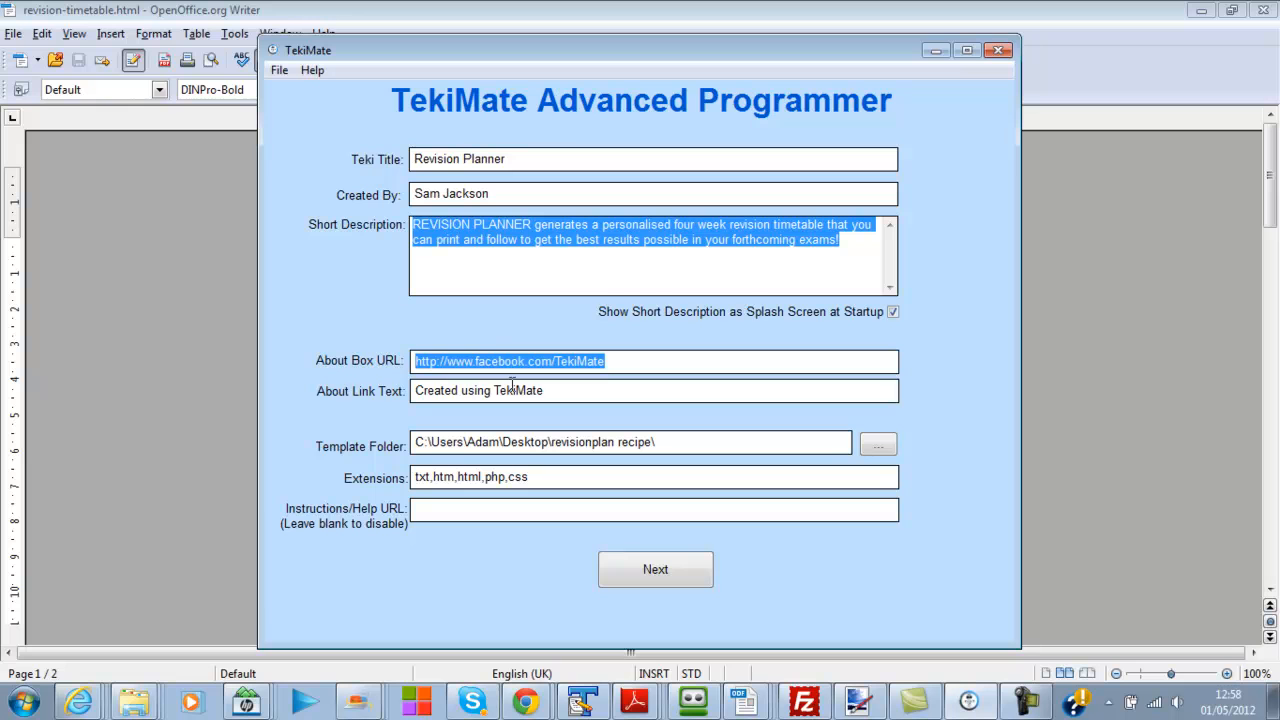
pyautogui.press('Tab')
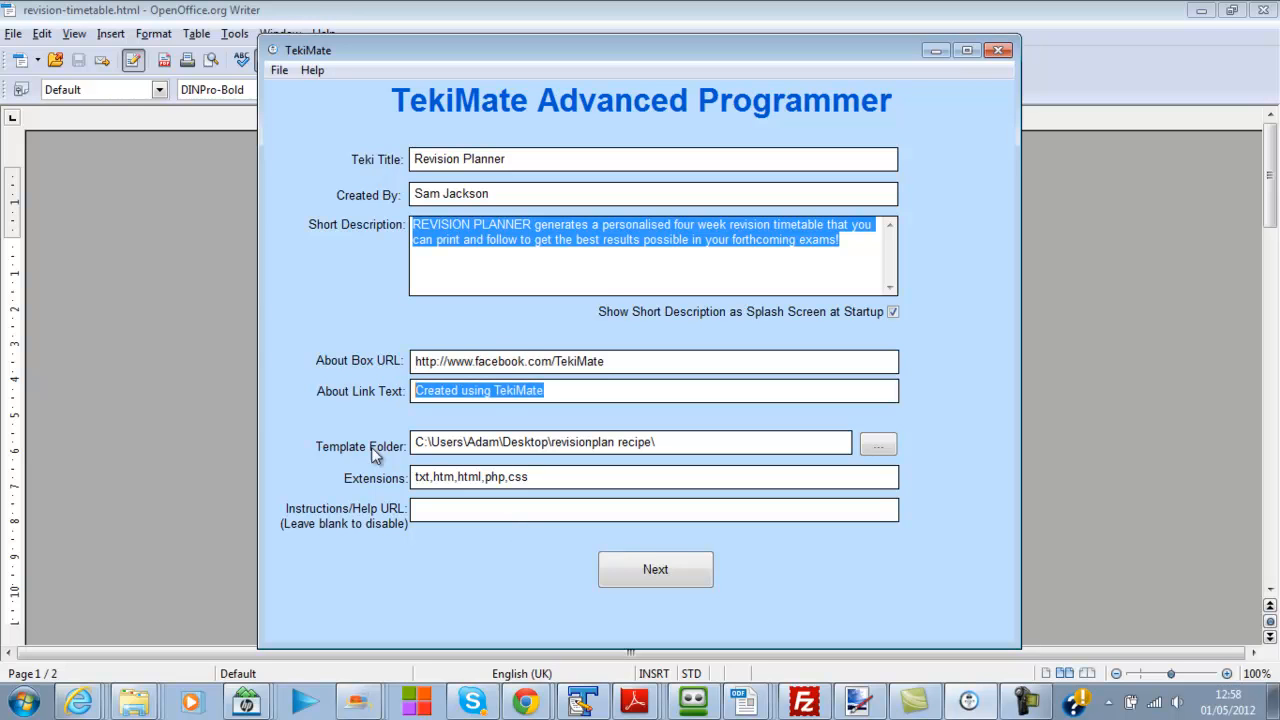
# Set the template folder to the revisionplan recipe folder on the Desktop
pyautogui.click(423, 447)
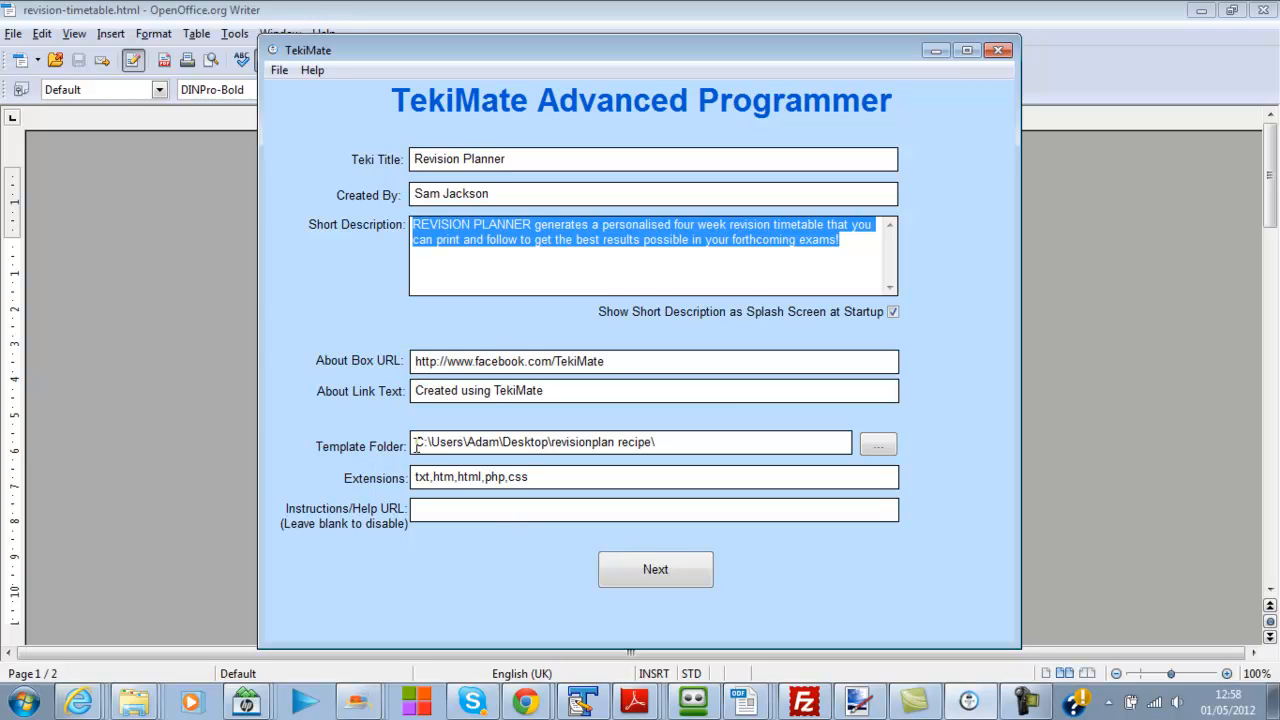
pyautogui.click(676, 444)
pyautogui.moveTo(676, 444); pyautogui.dragTo(411, 446)
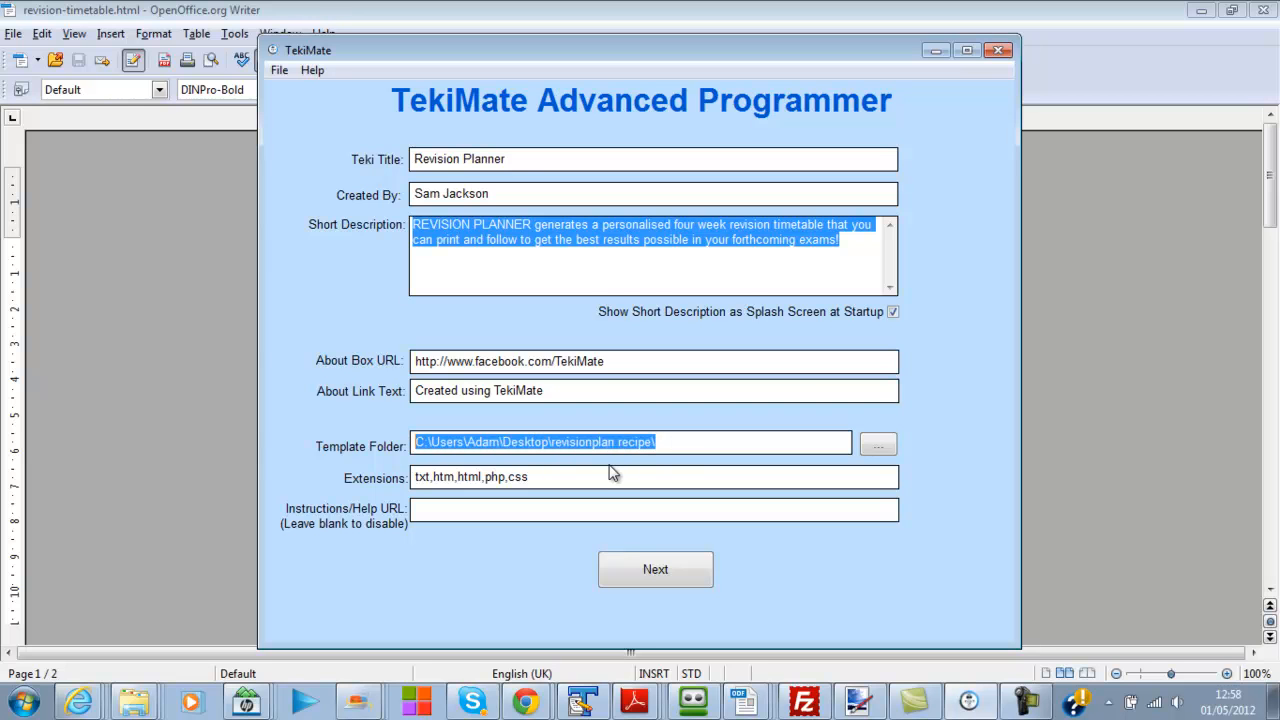
pyautogui.click(668, 441)
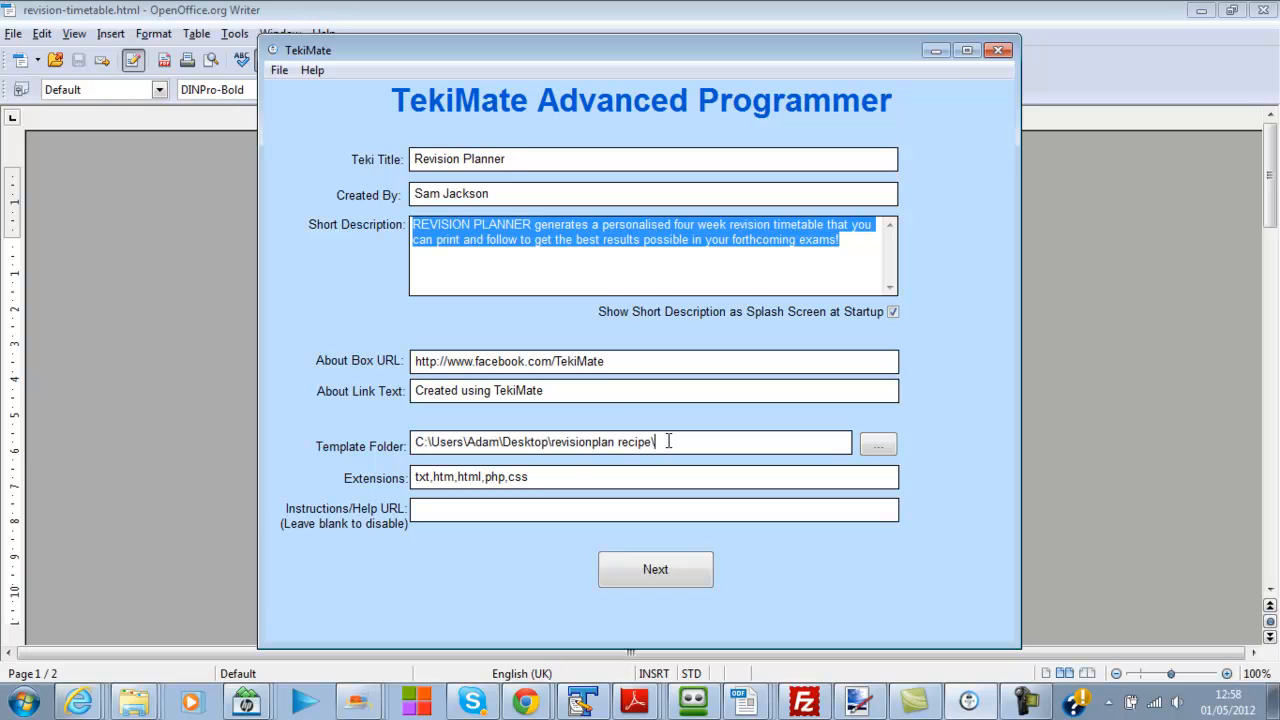
pyautogui.click(878, 452)
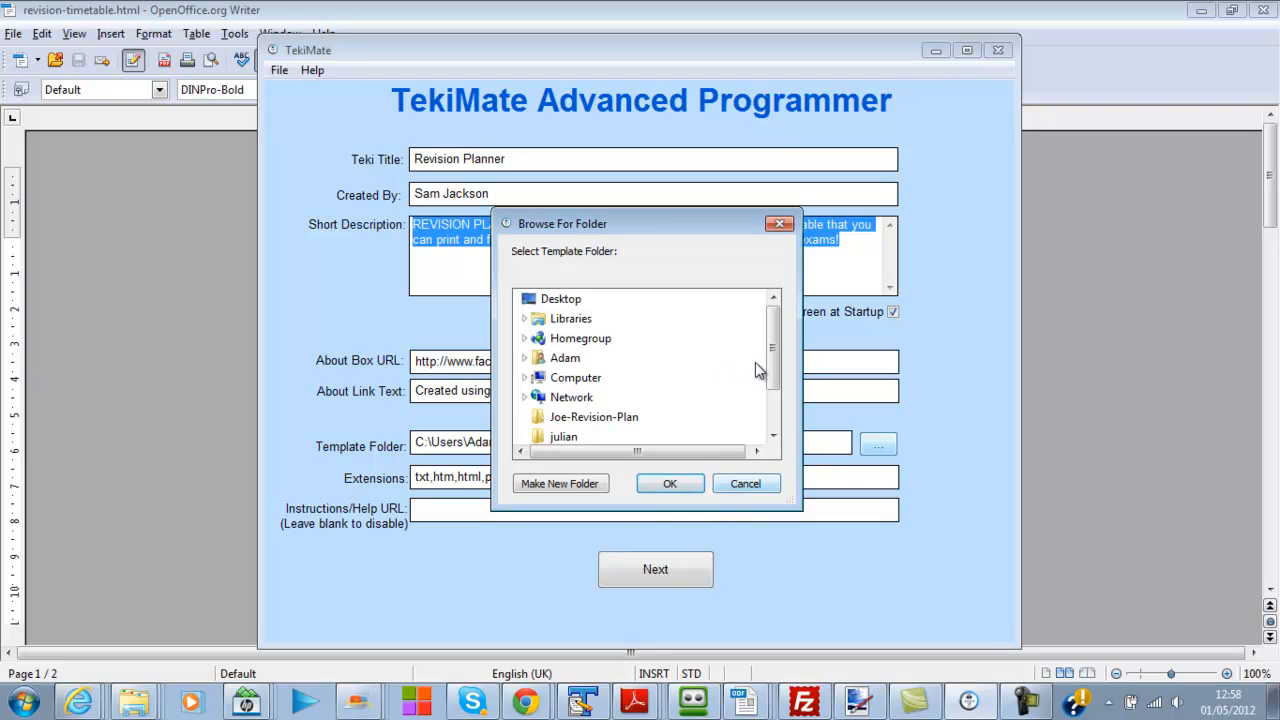
pyautogui.moveTo(769, 366); pyautogui.dragTo(773, 410)
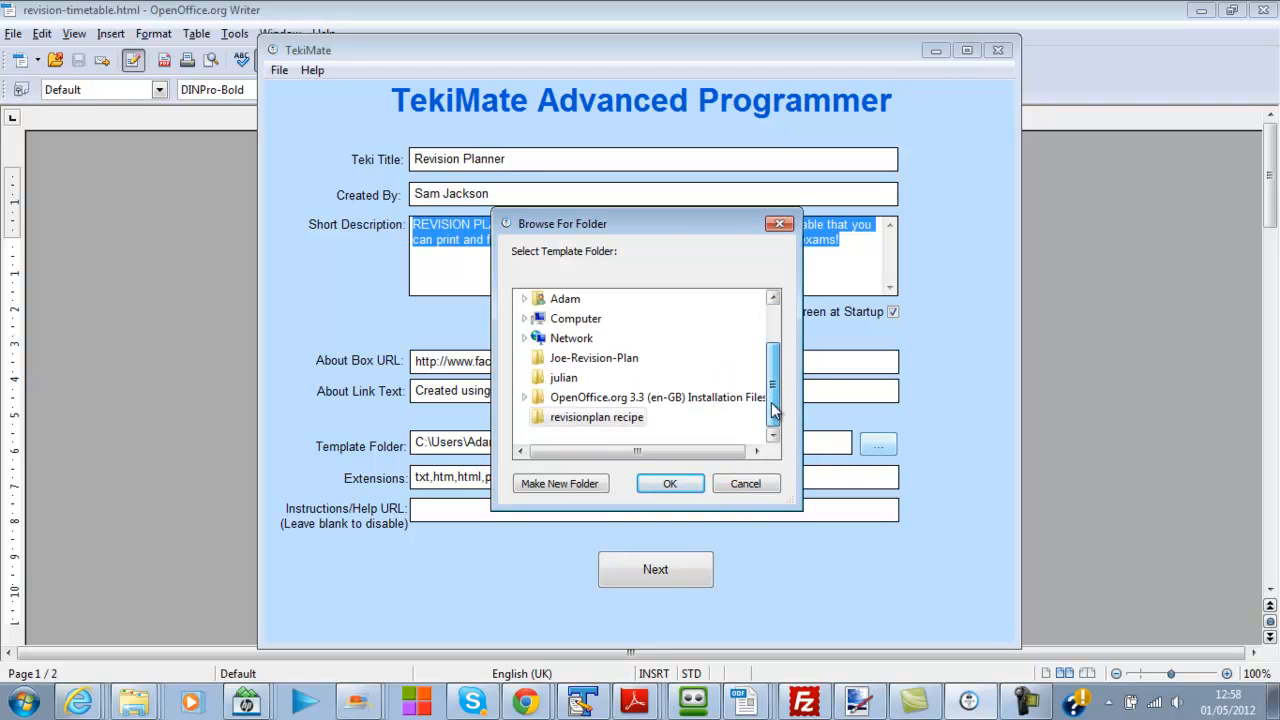
pyautogui.click(597, 418)
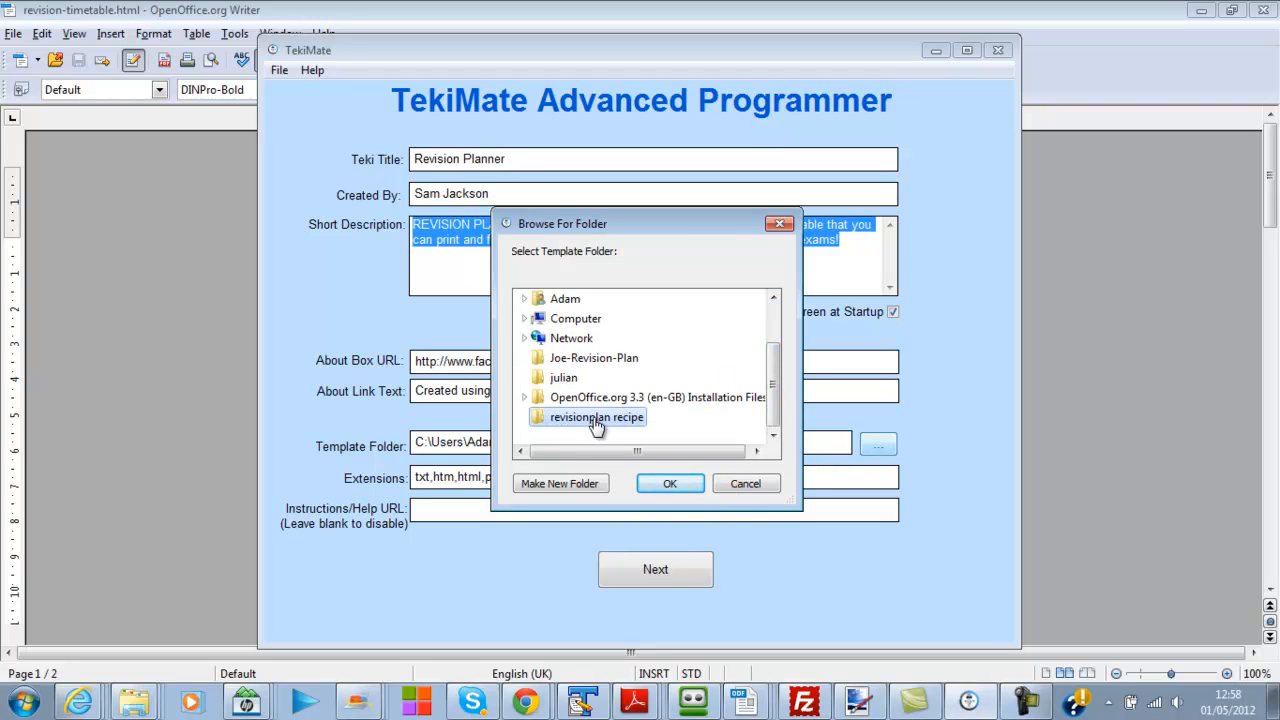
pyautogui.click(670, 484)
# Review the template file extensions and the Instructions/Help URL setting, and continue to the Teki Tags list
pyautogui.moveTo(567, 478); pyautogui.dragTo(405, 478)
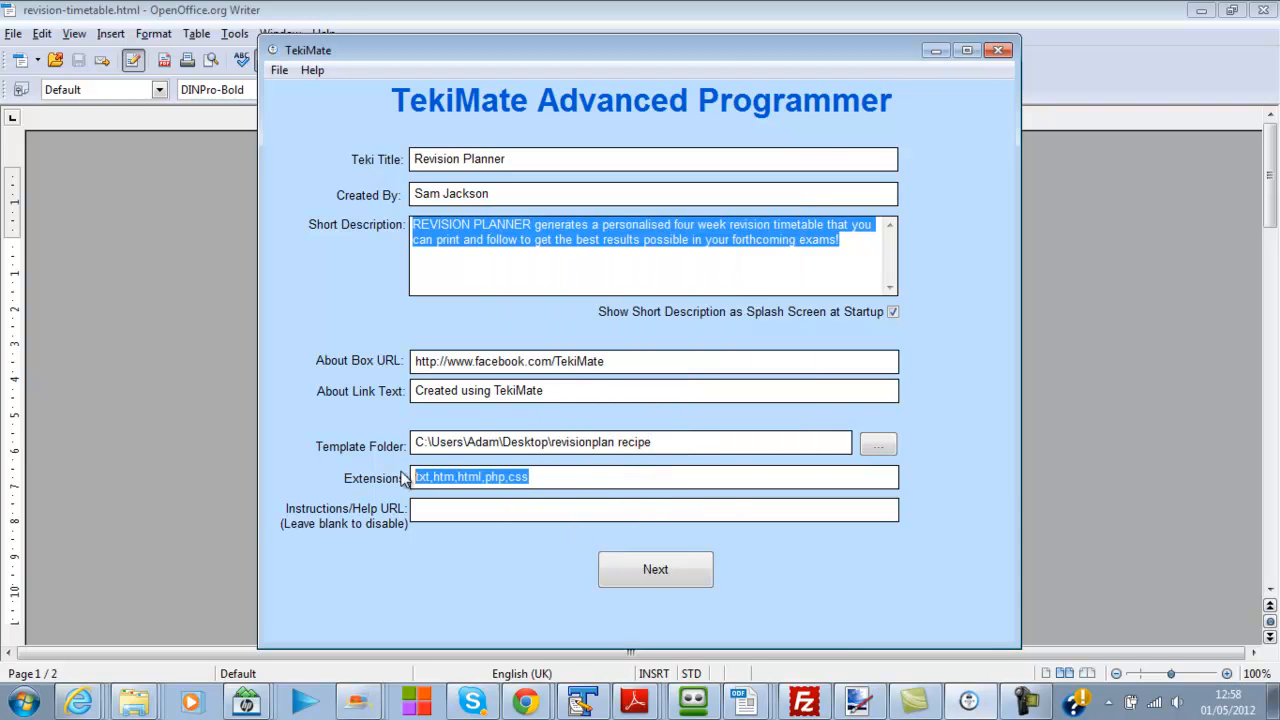
pyautogui.click(548, 479)
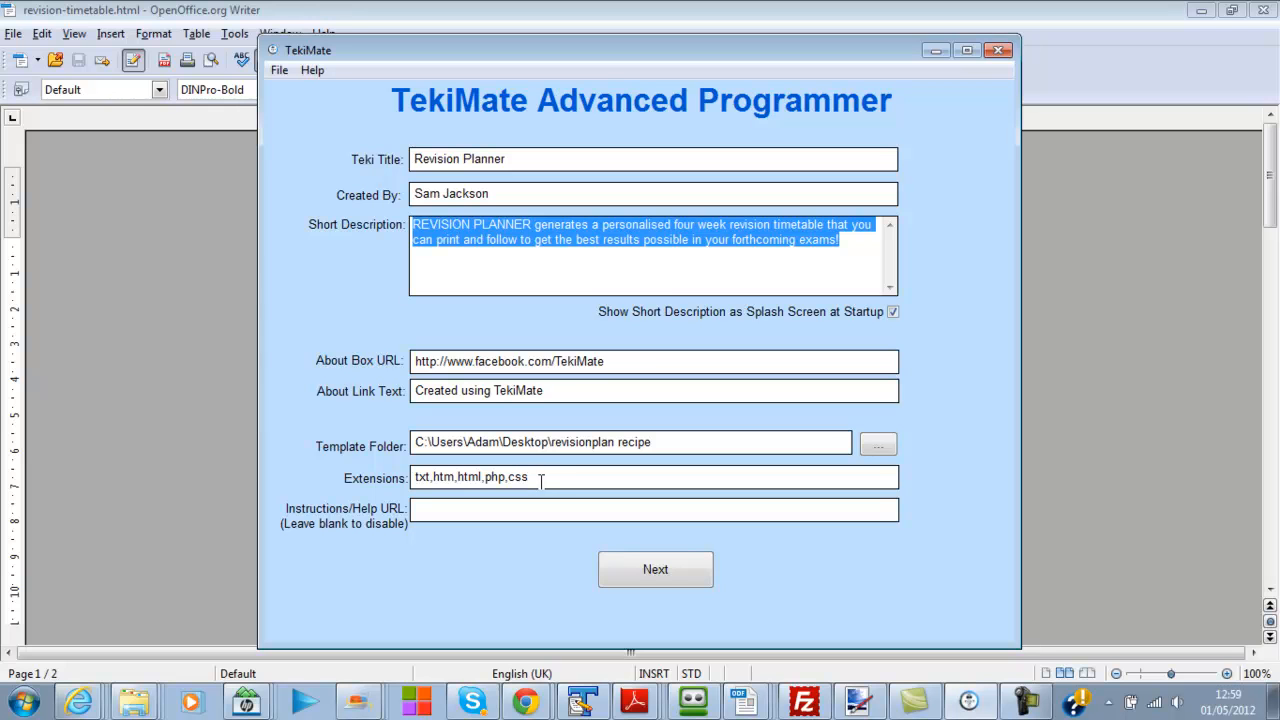
pyautogui.moveTo(540, 479)
pyautogui.mouseDown()
pyautogui.moveTo(487, 477)
pyautogui.moveTo(538, 479)
pyautogui.mouseUp()
pyautogui.click(538, 479)
pyautogui.click(442, 513)
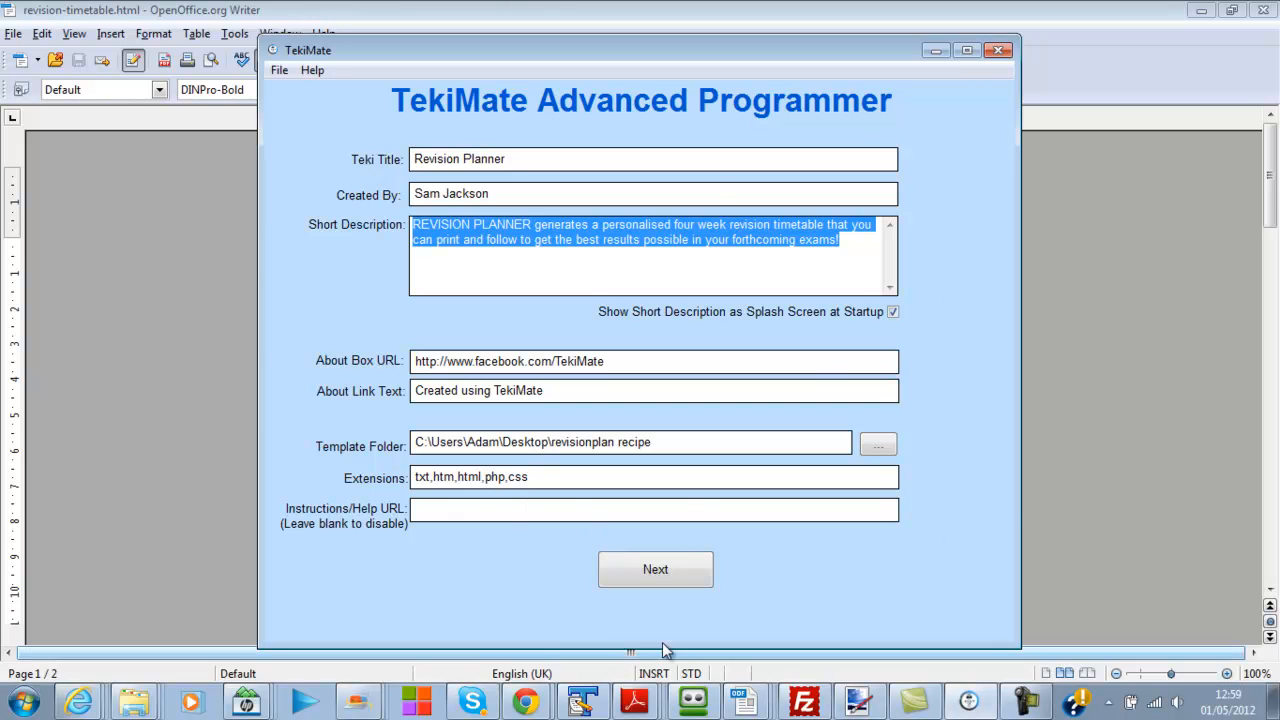
pyautogui.click(657, 578)
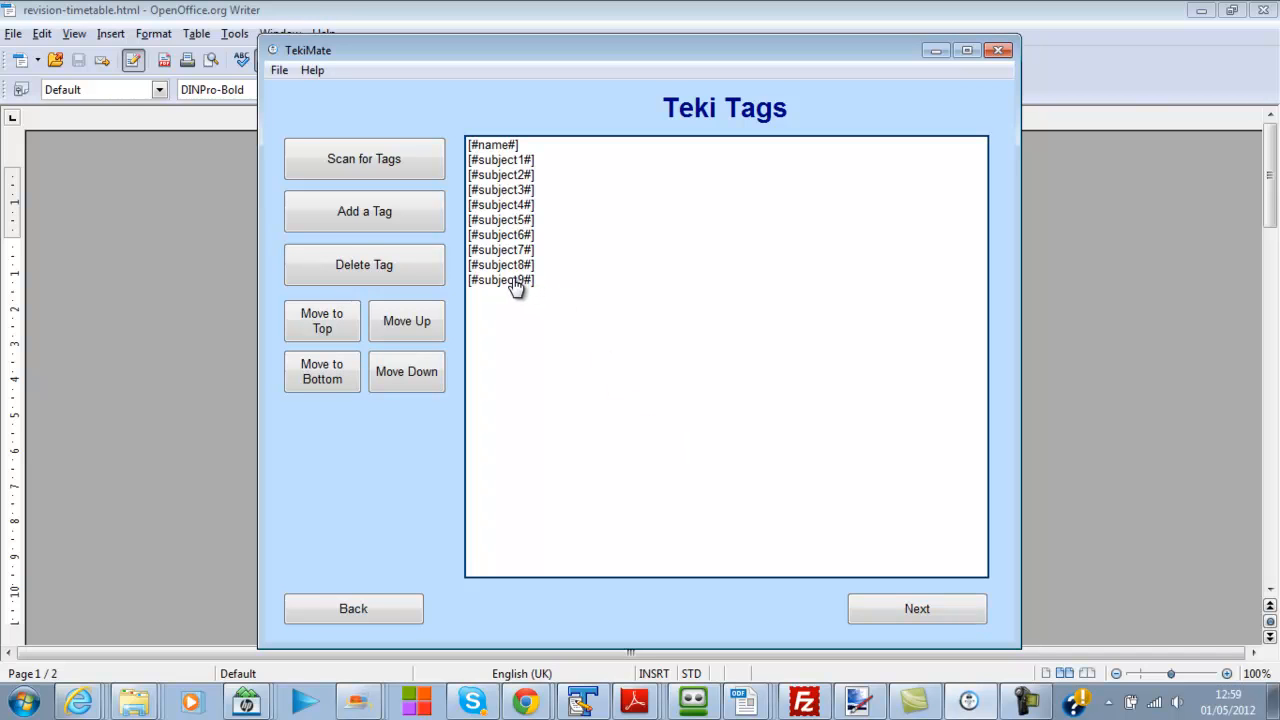
# Try moving the [#name#] tag down the tag list and return it to the first position
pyautogui.click(503, 147)
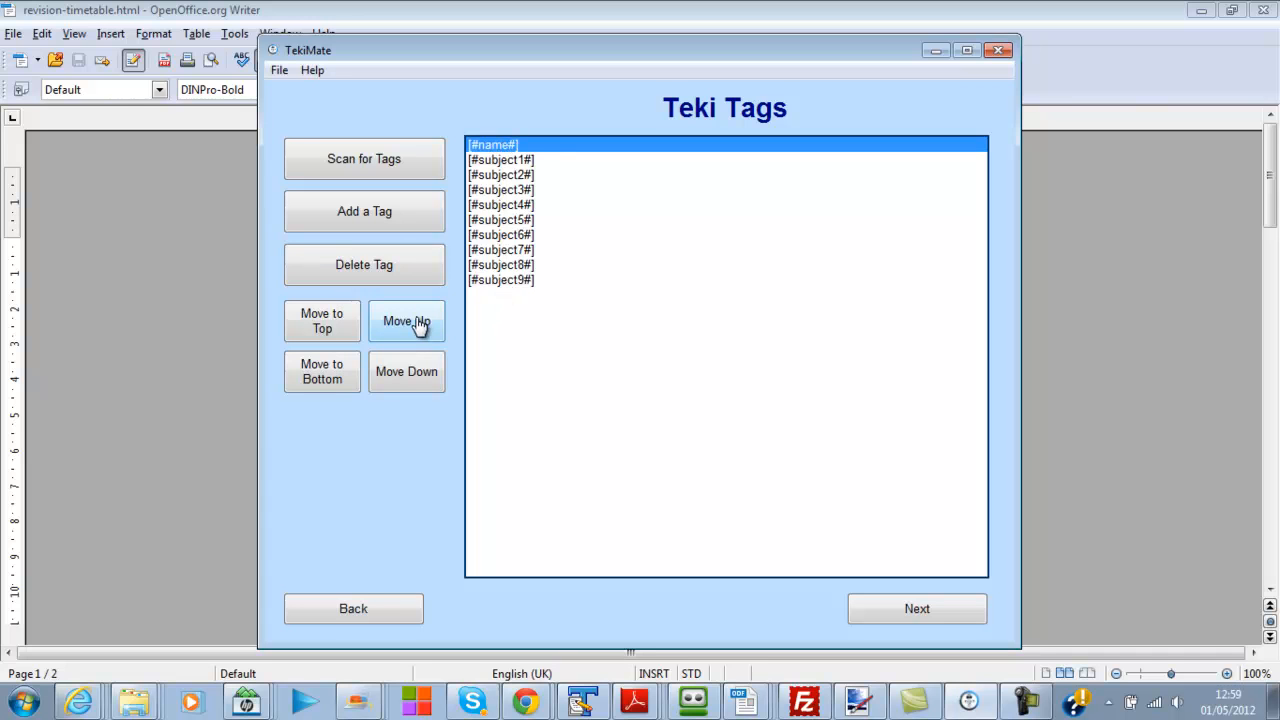
pyautogui.click(407, 386)
pyautogui.click(407, 386)
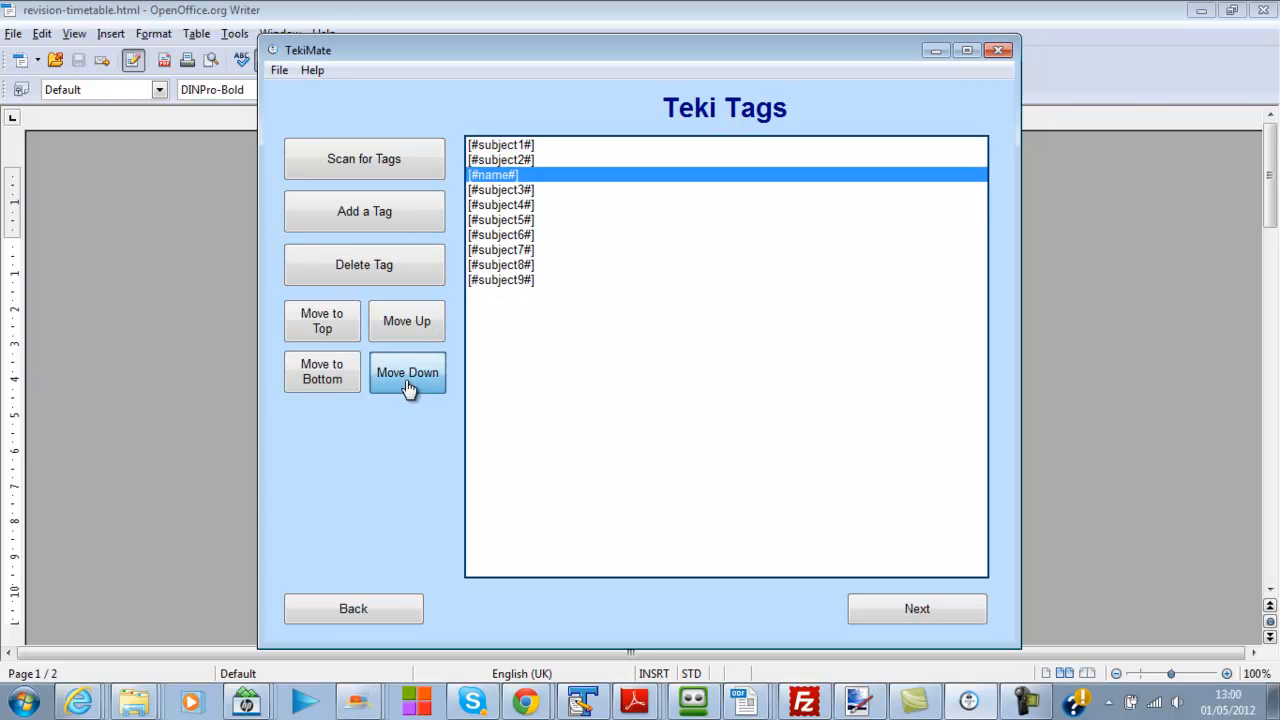
pyautogui.click(407, 386)
pyautogui.click(410, 325)
pyautogui.click(410, 325)
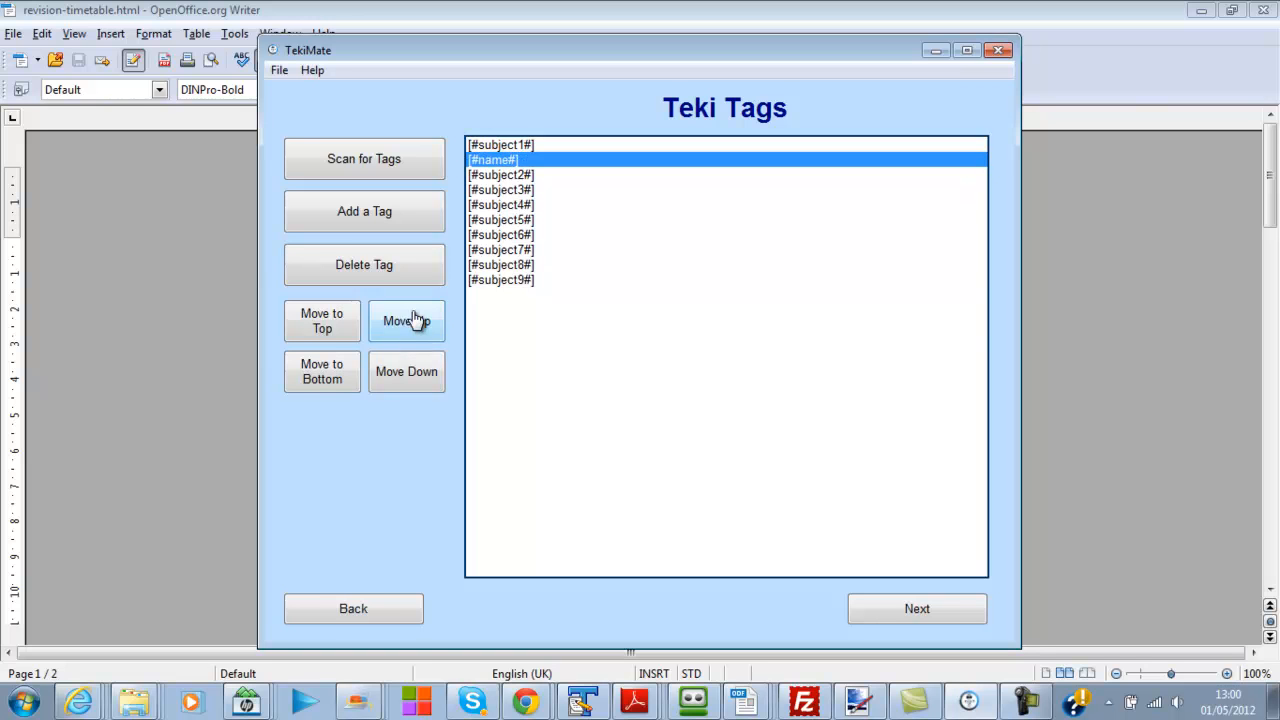
pyautogui.click(410, 325)
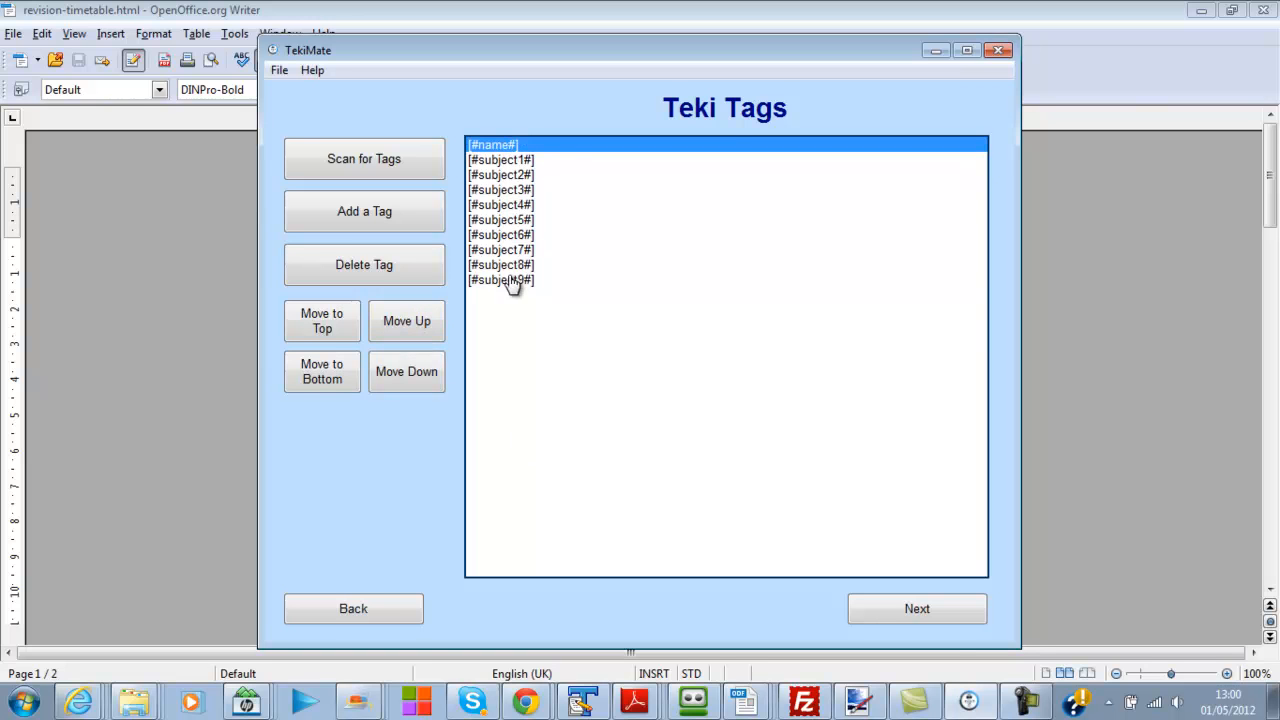
# Open the tag definitions and go to tag number 1, the [#name#] tag
pyautogui.click(934, 617)
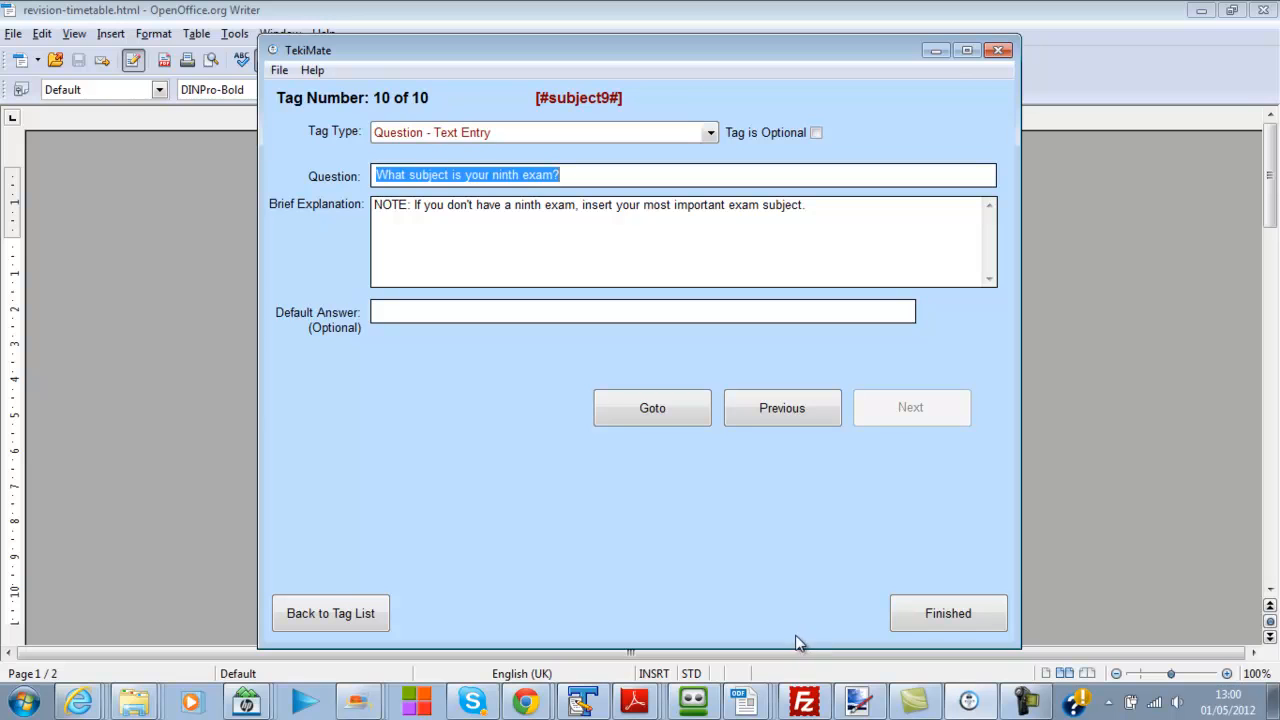
pyautogui.click(658, 420)
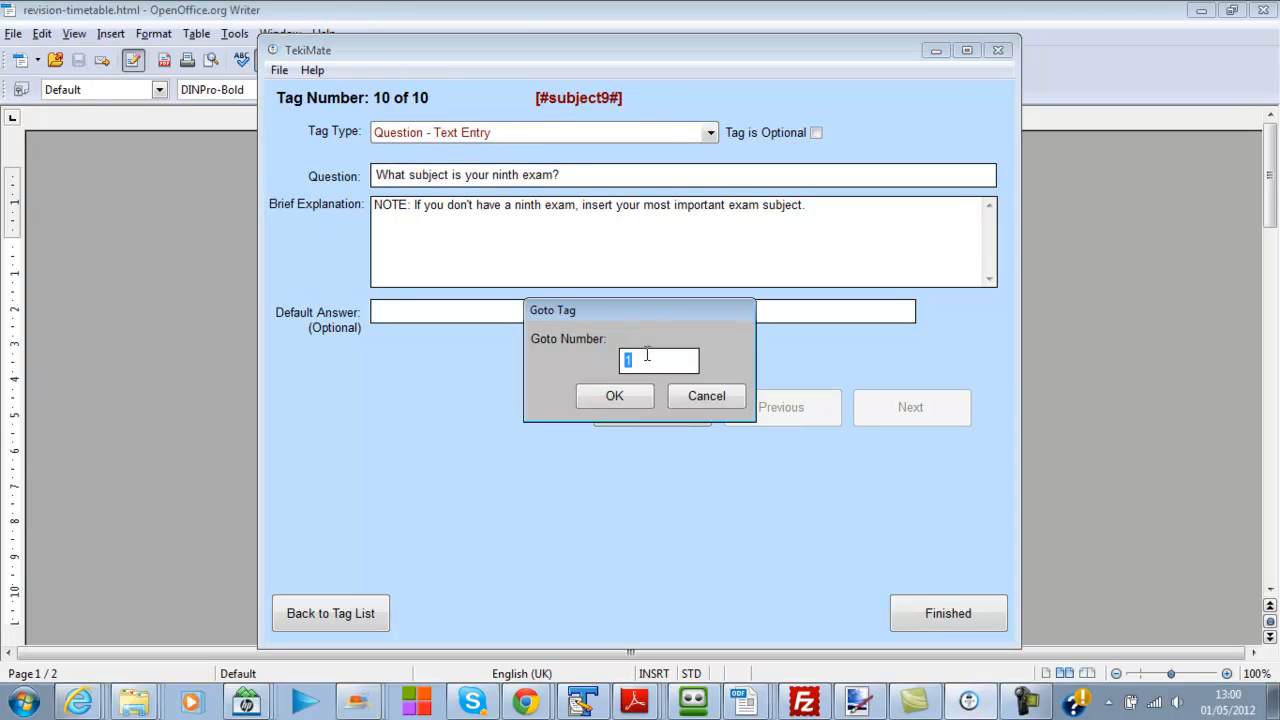
pyautogui.click(615, 398)
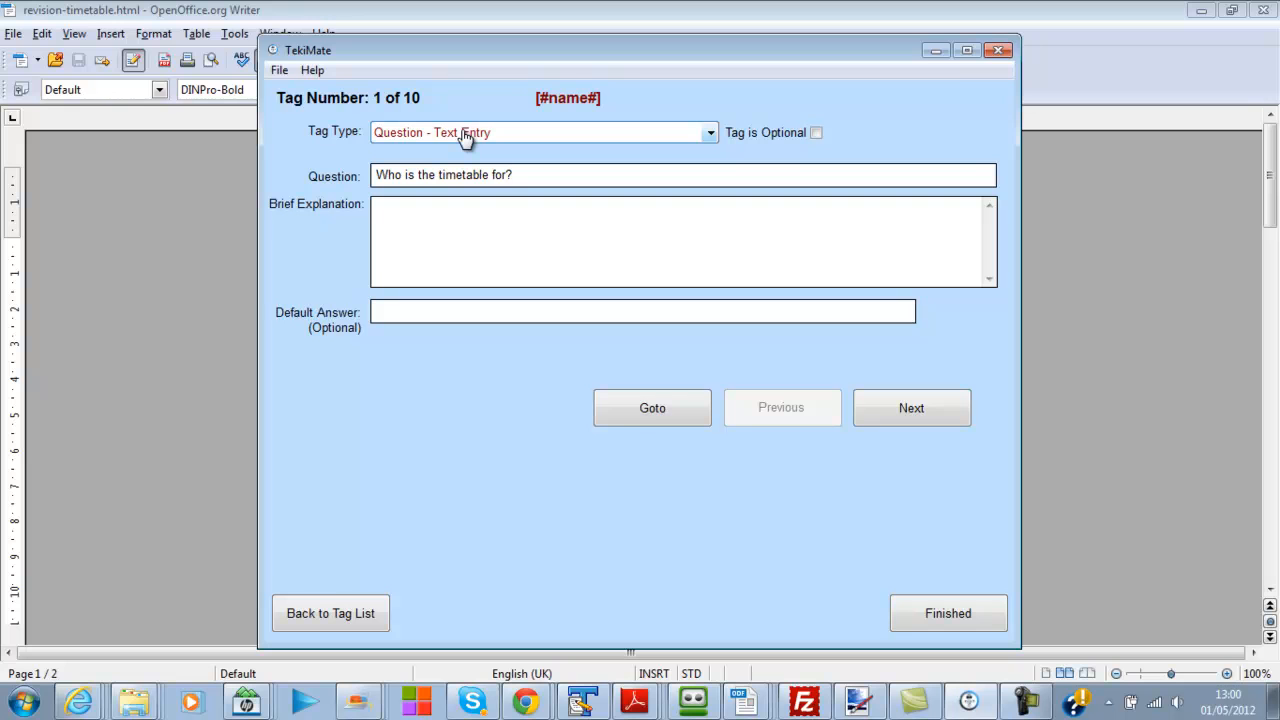
# Keep the [#name#] tag's type as Question - Text Entry and reword its question to "Who is the revision timetable for?"
pyautogui.click(709, 135)
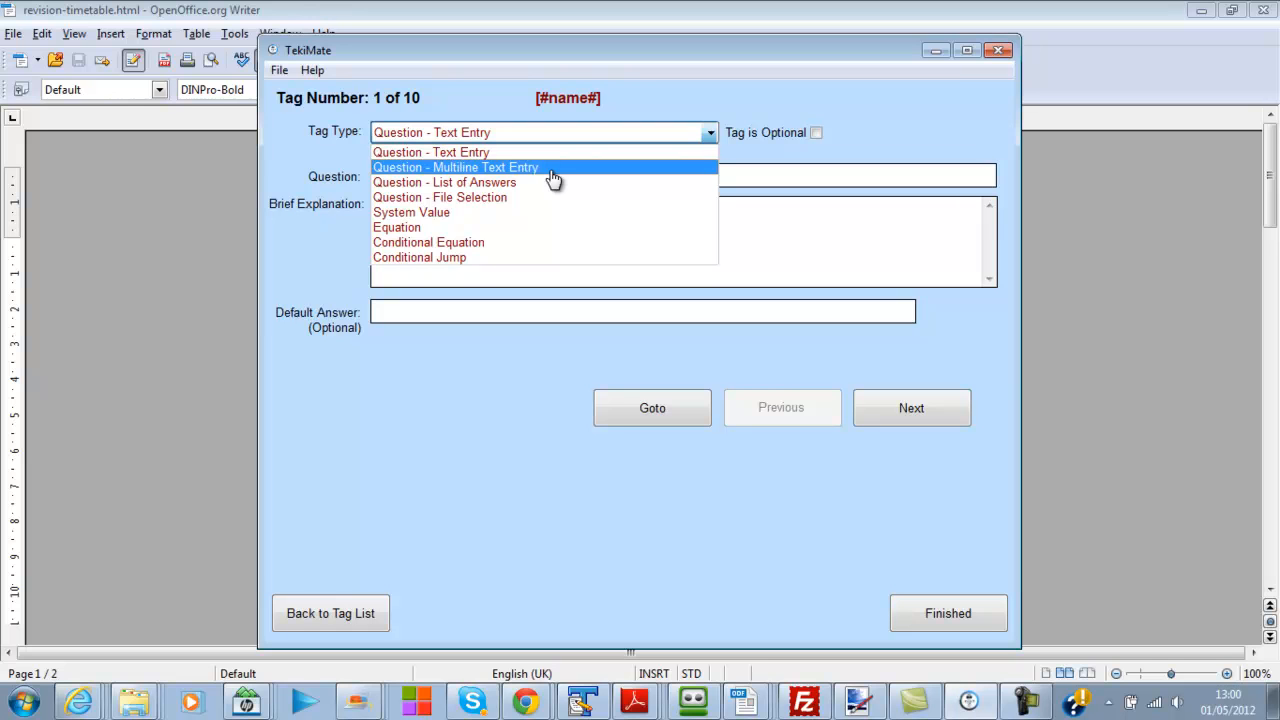
pyautogui.click(475, 136)
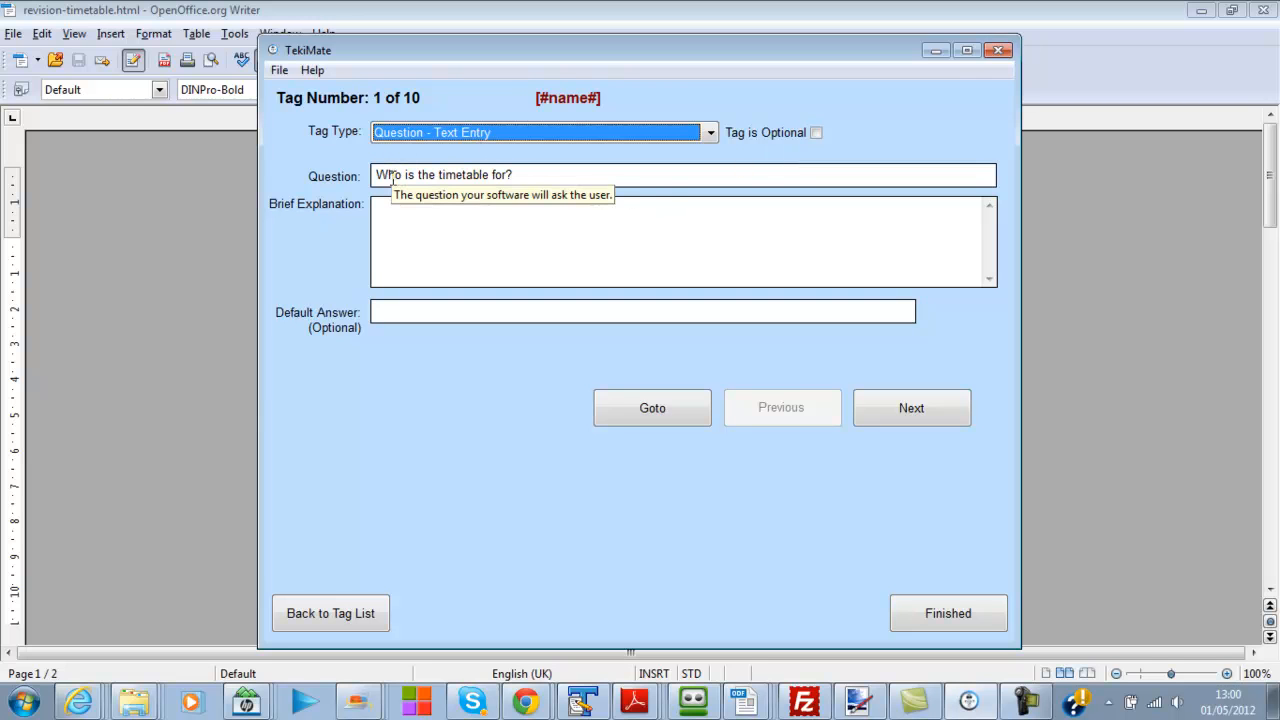
pyautogui.click(534, 175)
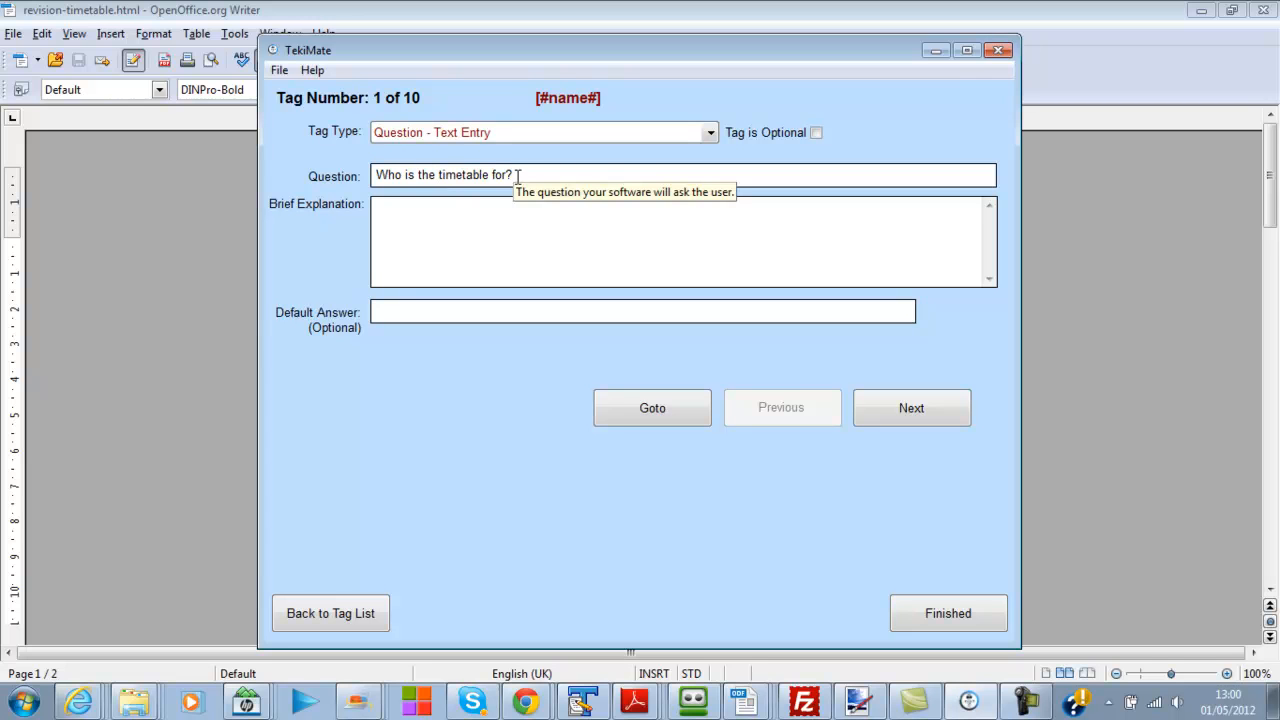
pyautogui.click(438, 175)
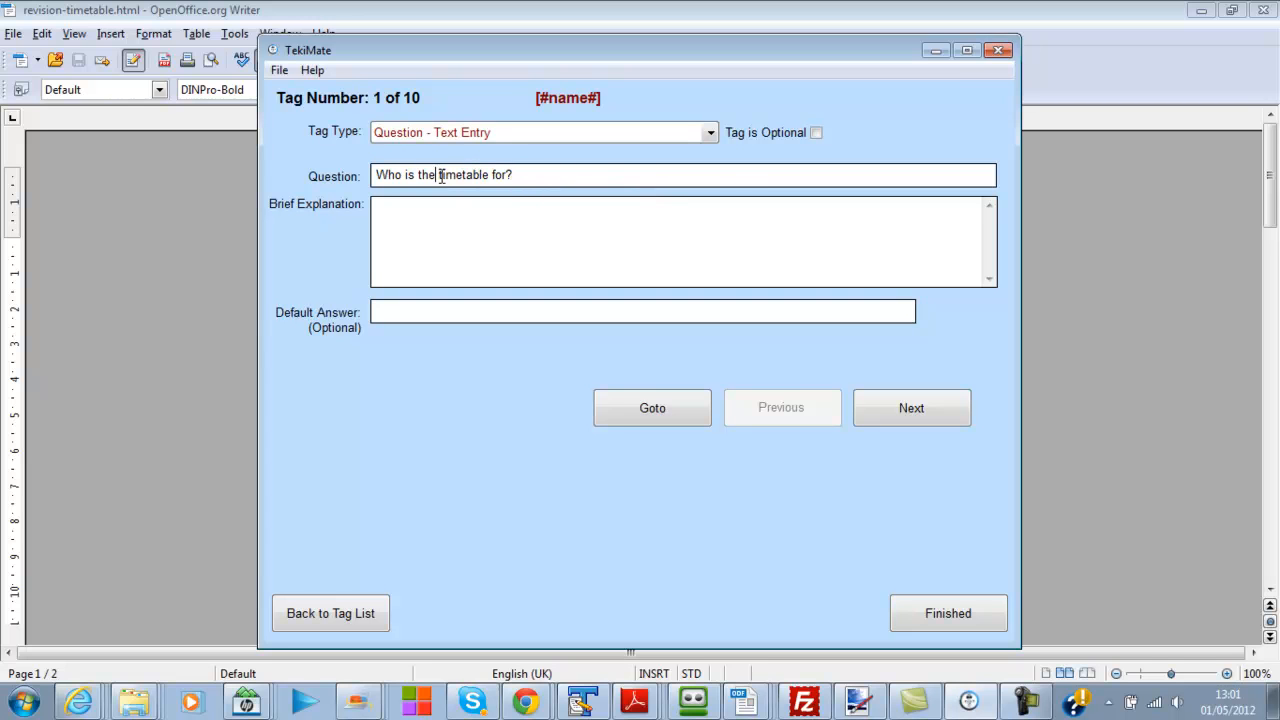
pyautogui.write('revision')
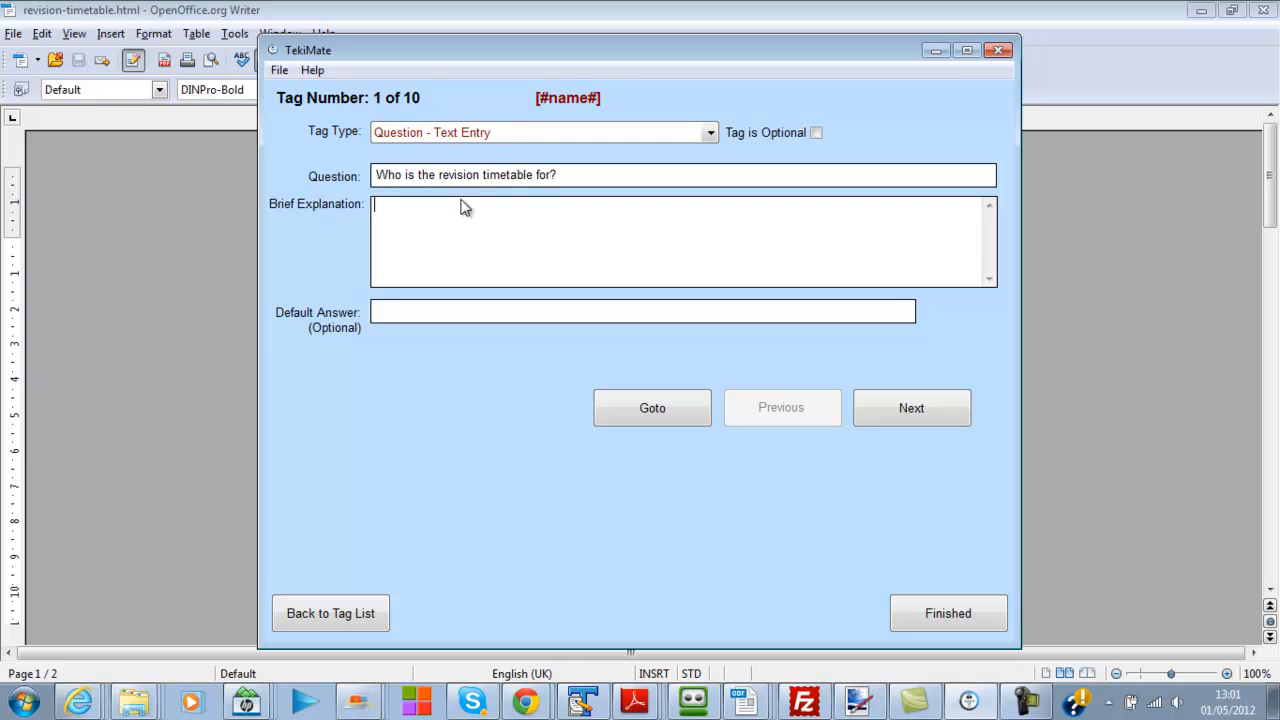
# Review the questions of the [#subject1#] to [#subject7#] tags and the brief explanation given for the seventh exam
pyautogui.click(911, 408)
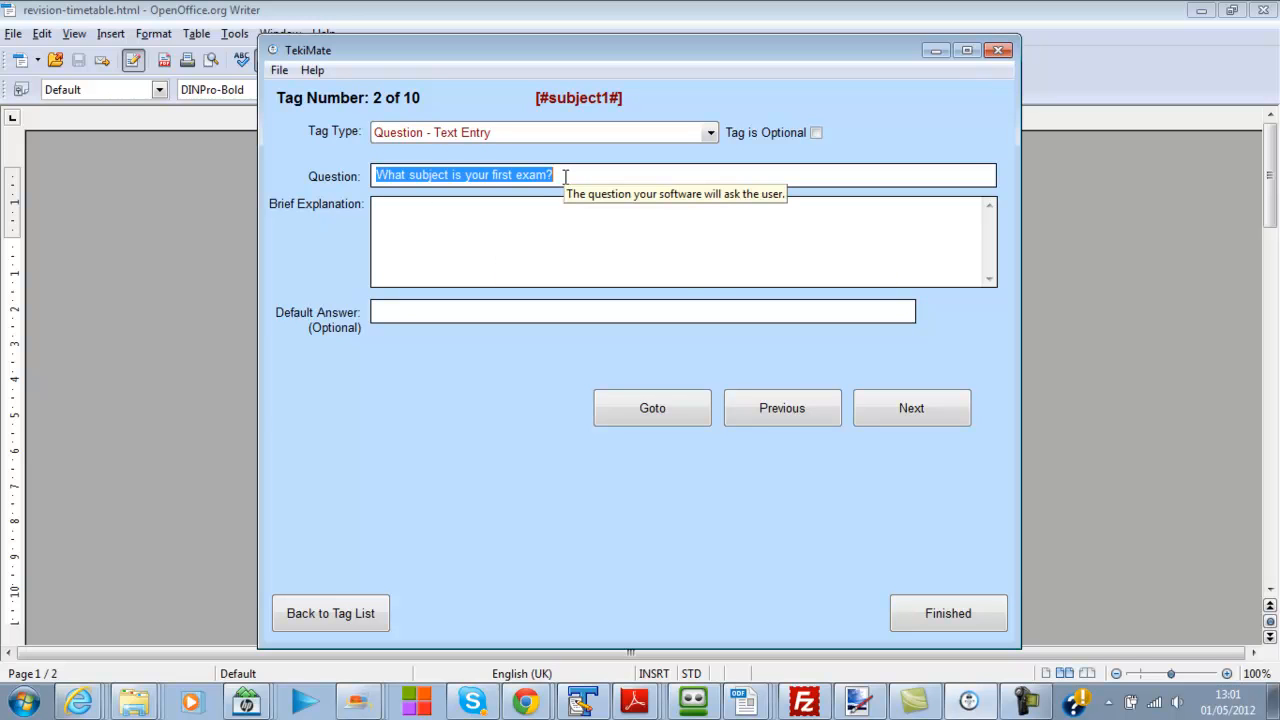
pyautogui.click(910, 418)
pyautogui.click(910, 418)
pyautogui.click(910, 418)
pyautogui.click(910, 418)
pyautogui.click(910, 418)
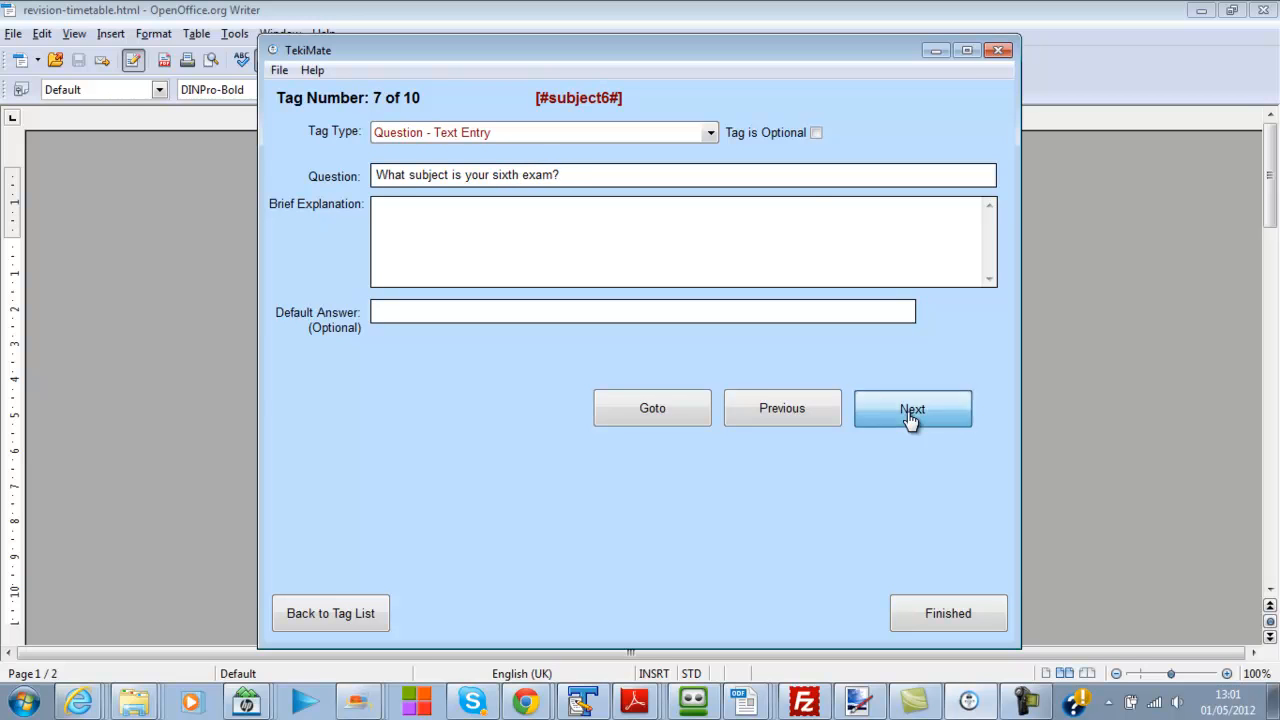
pyautogui.click(910, 418)
pyautogui.moveTo(374, 205); pyautogui.dragTo(820, 210)
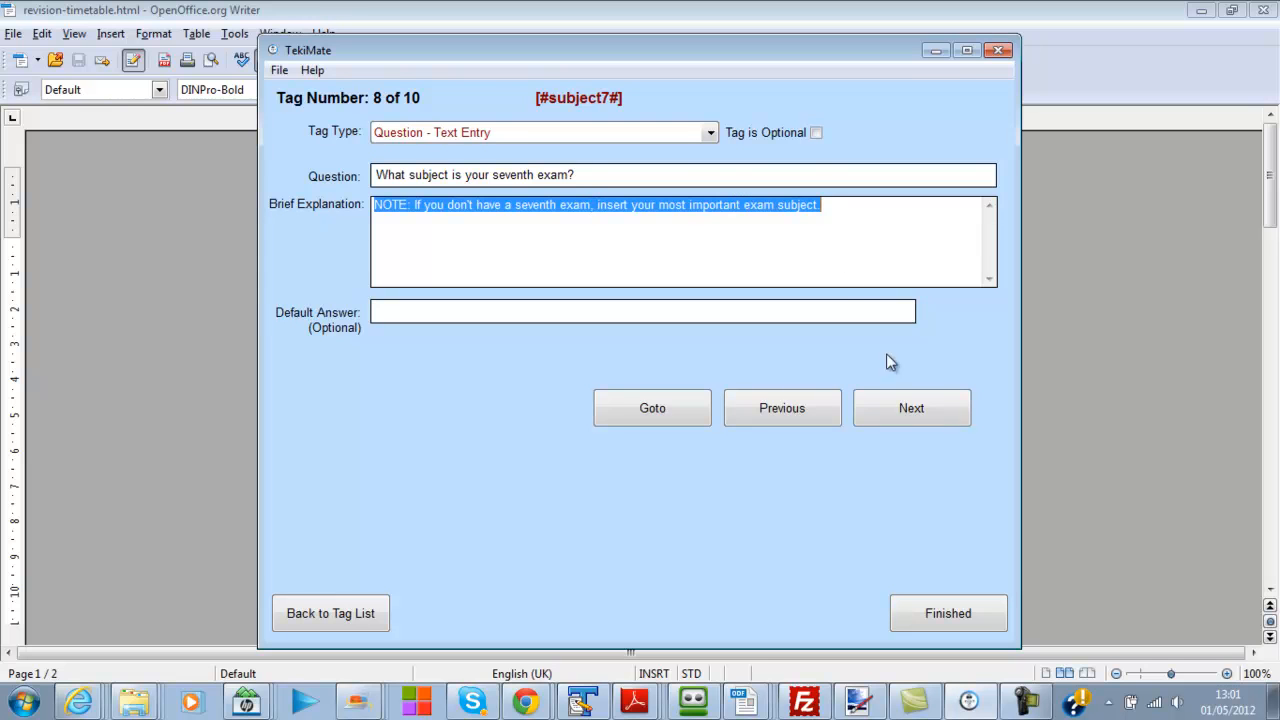
# In the [#subject8#] tag's brief explanation, insert "second" so it reads "insert your second most important exam subject"
pyautogui.click(922, 418)
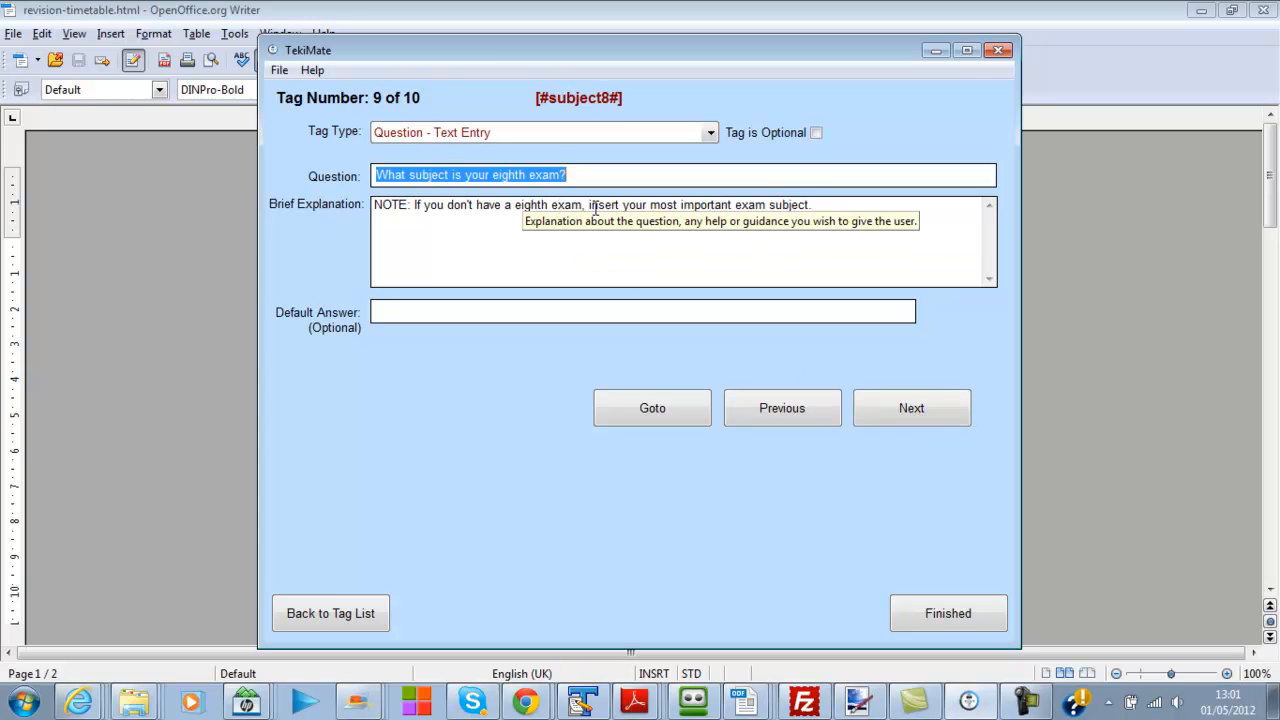
pyautogui.click(651, 205)
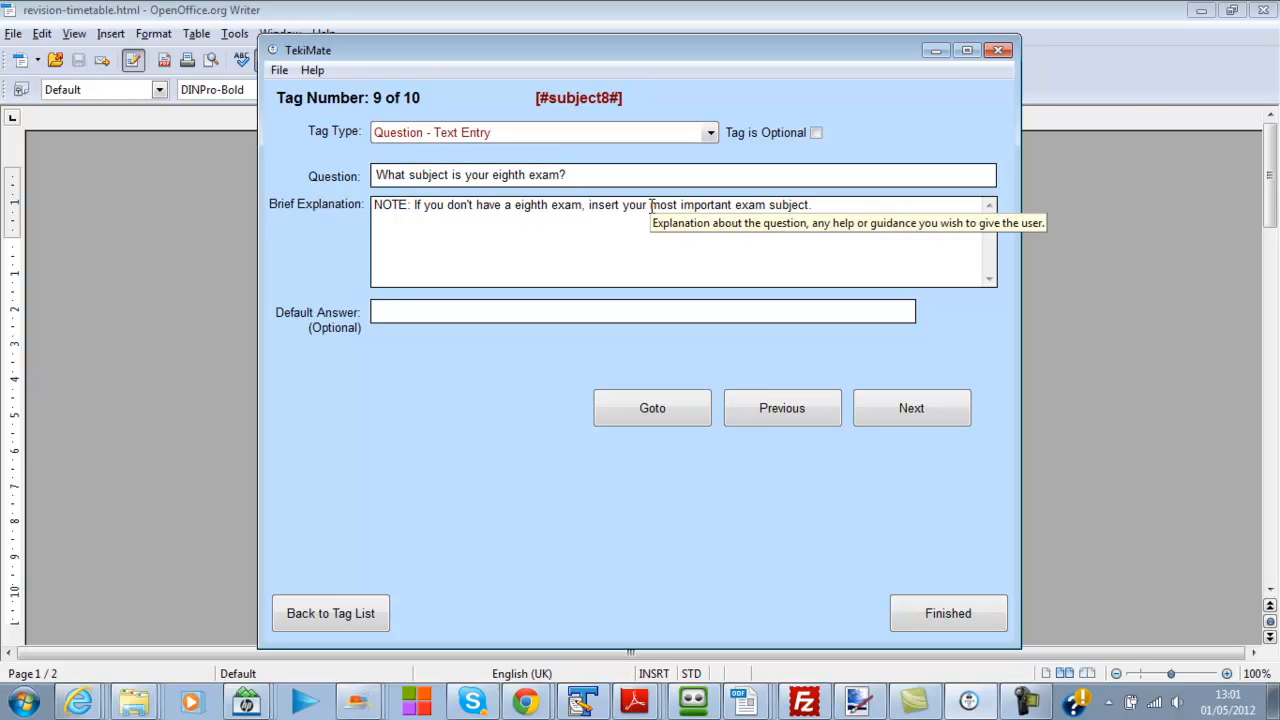
pyautogui.write('second')
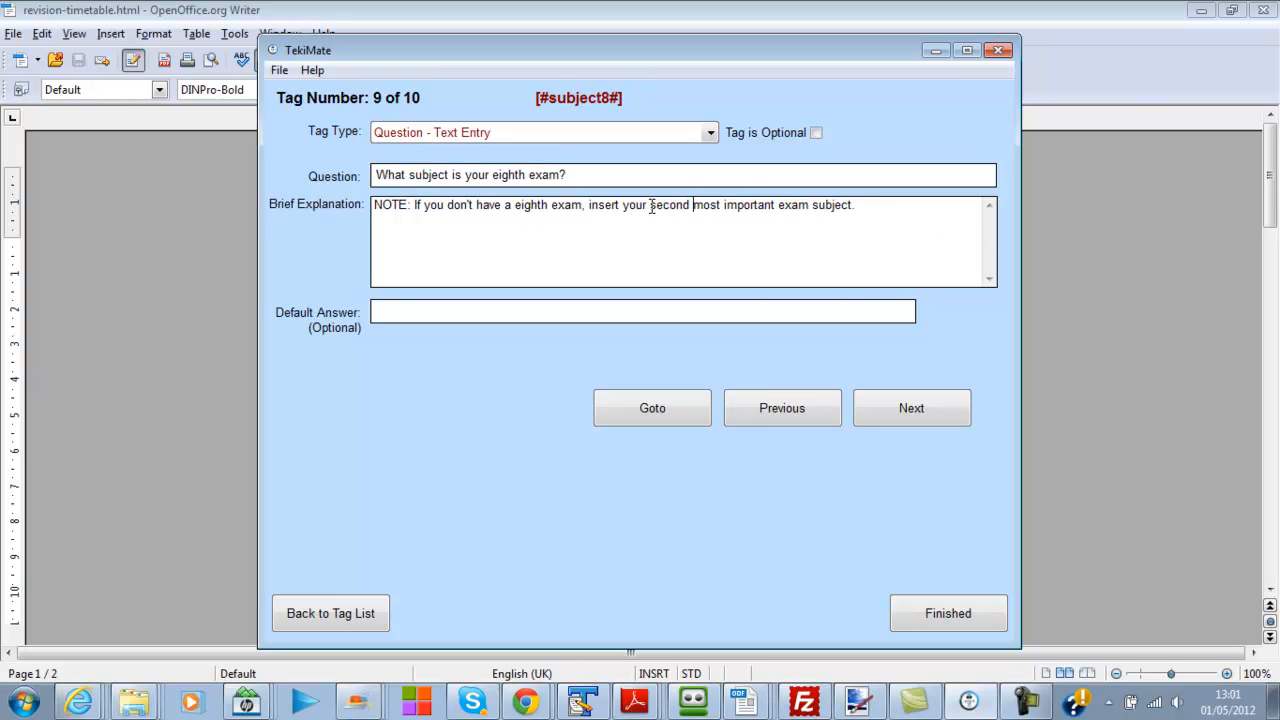
# In the [#subject9#] tag's brief explanation, insert "third" so it reads "insert your third most important exam subject"
pyautogui.click(906, 398)
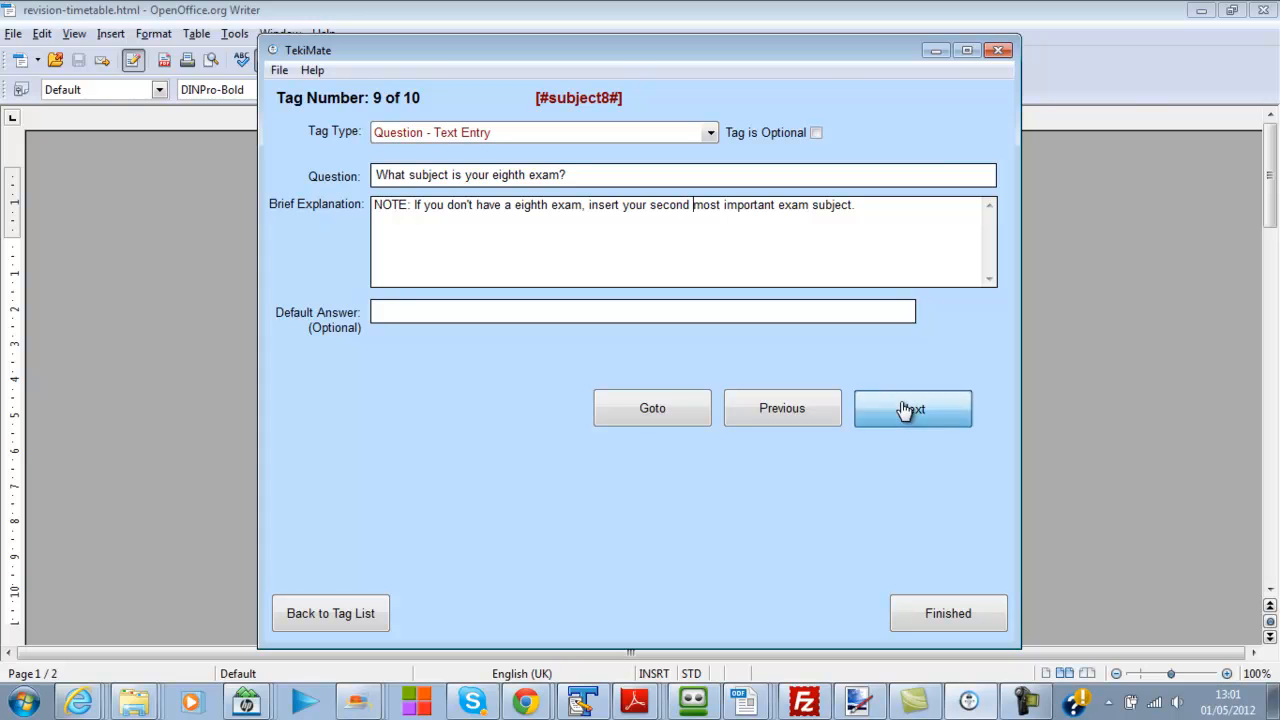
pyautogui.click(645, 207)
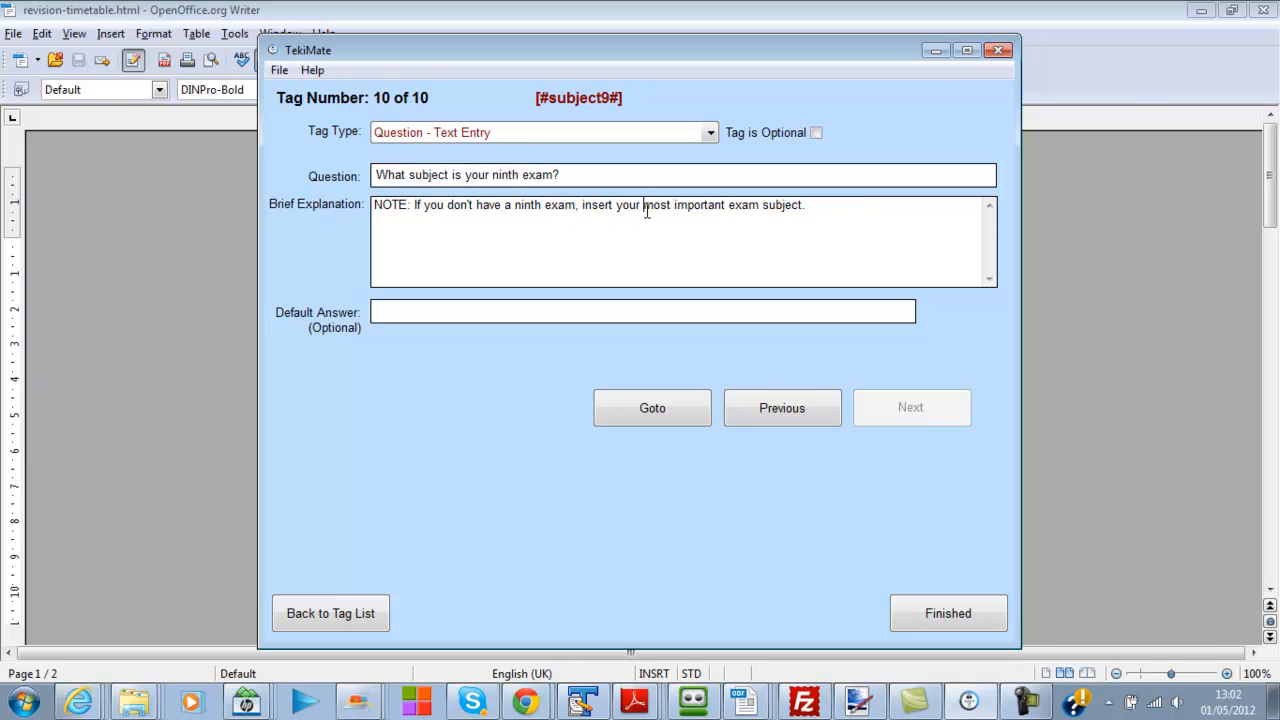
pyautogui.write('third')
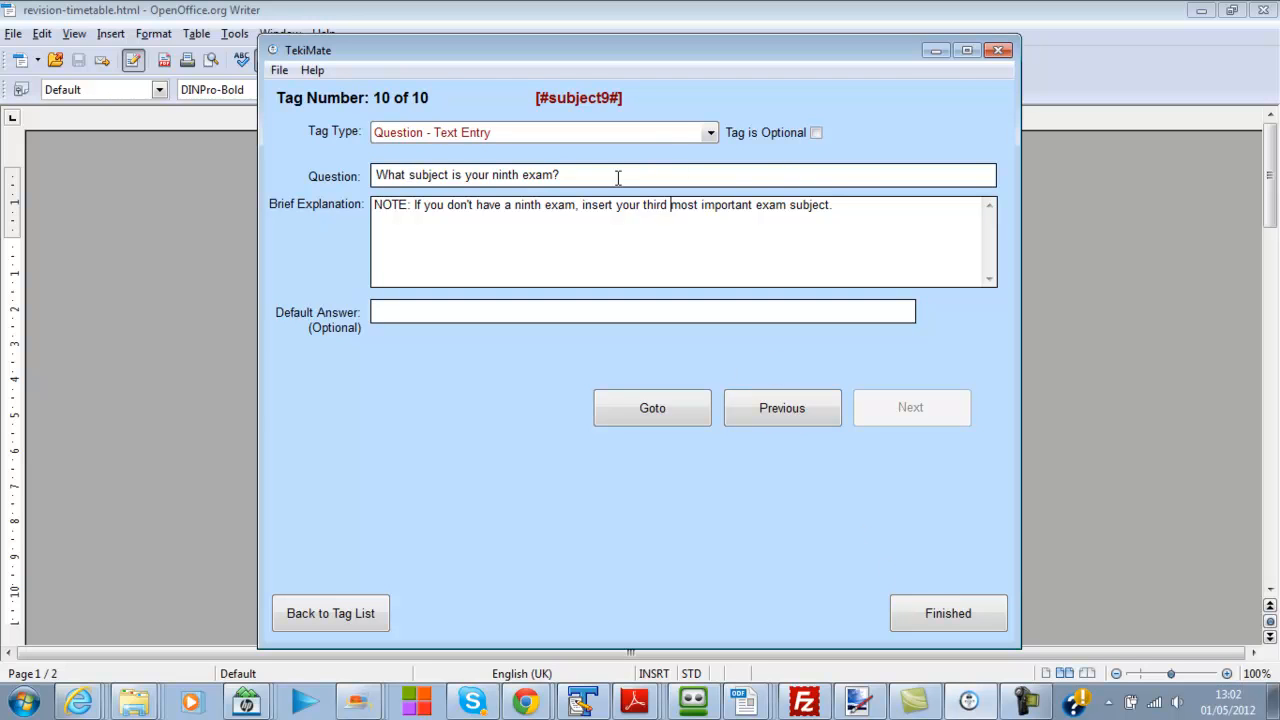
# Finish the tag definitions and review the build settings, including the On Finish choices and the Create in folder
pyautogui.click(935, 627)
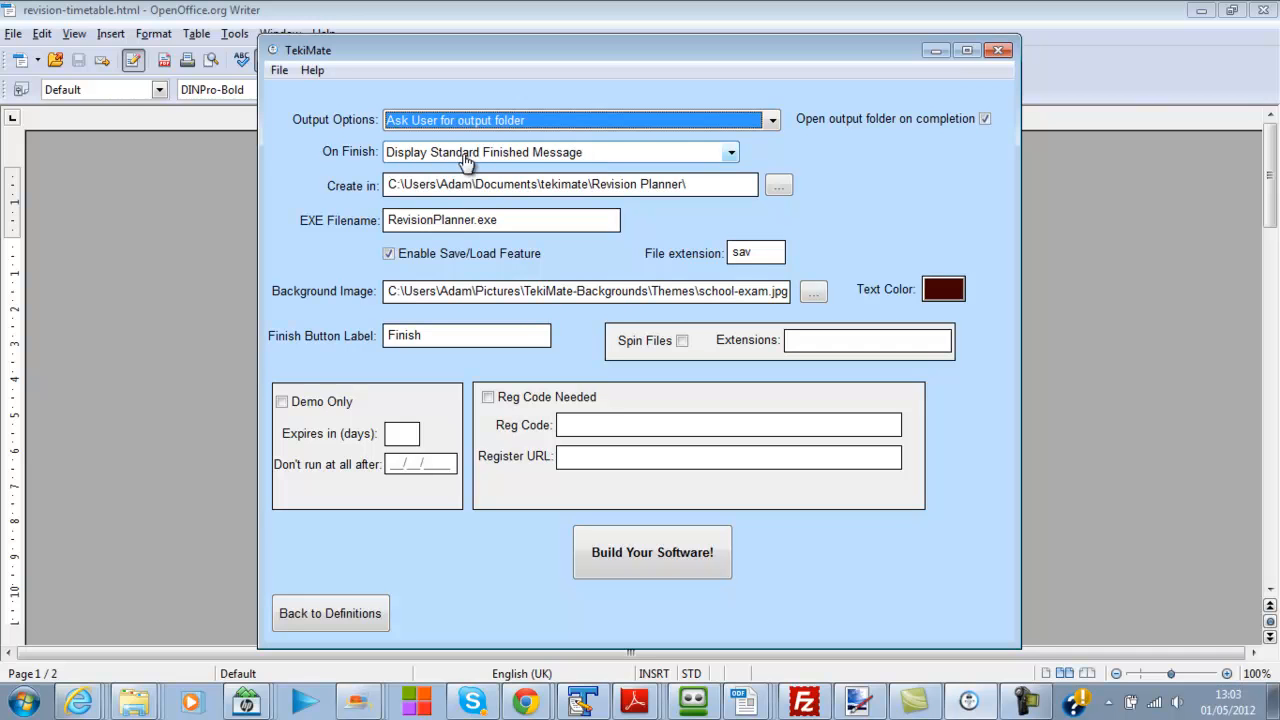
pyautogui.click(575, 158)
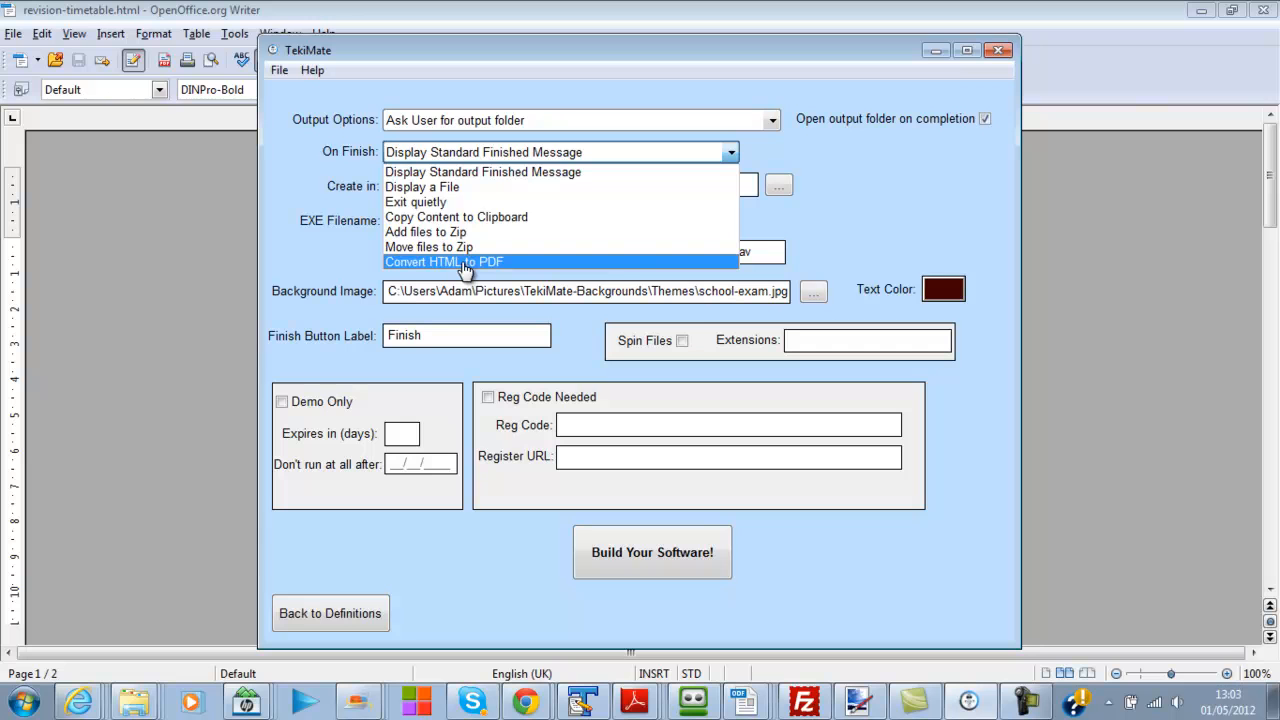
pyautogui.click(875, 175)
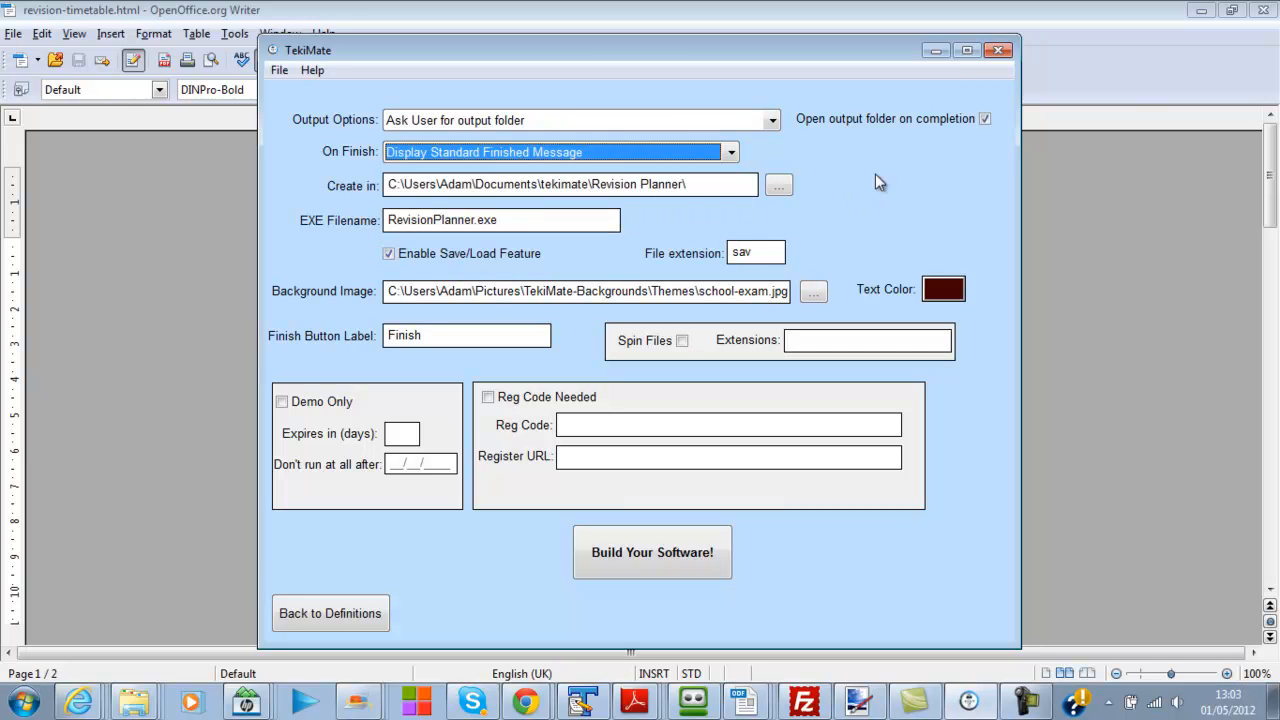
pyautogui.moveTo(391, 184); pyautogui.dragTo(692, 188)
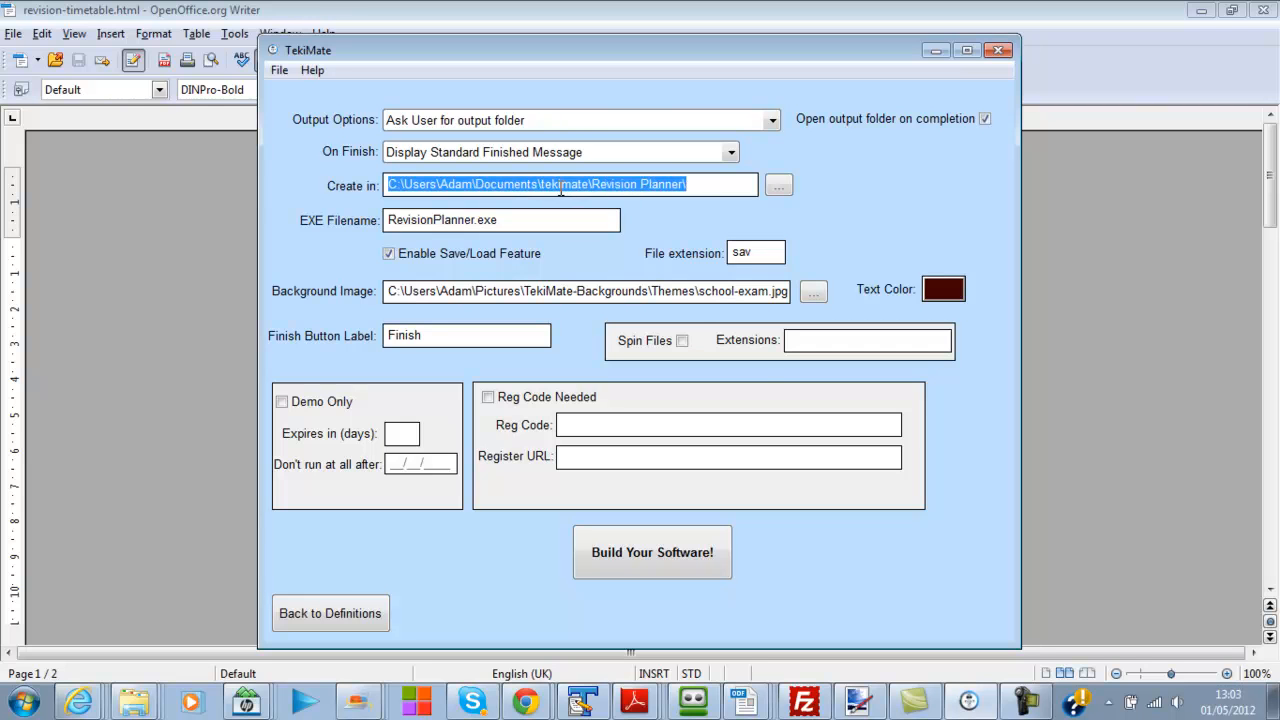
# Set the Create in folder to the Revision Planner folder inside tekimate
pyautogui.click(695, 187)
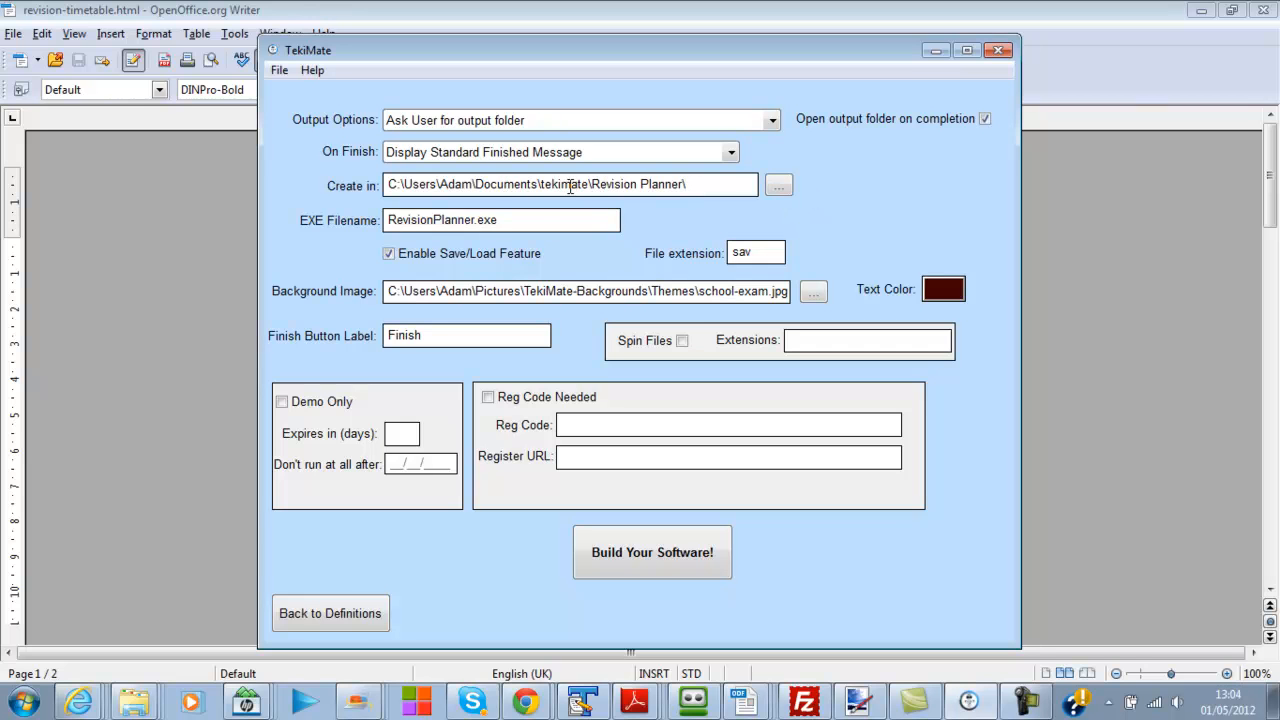
pyautogui.click(778, 186)
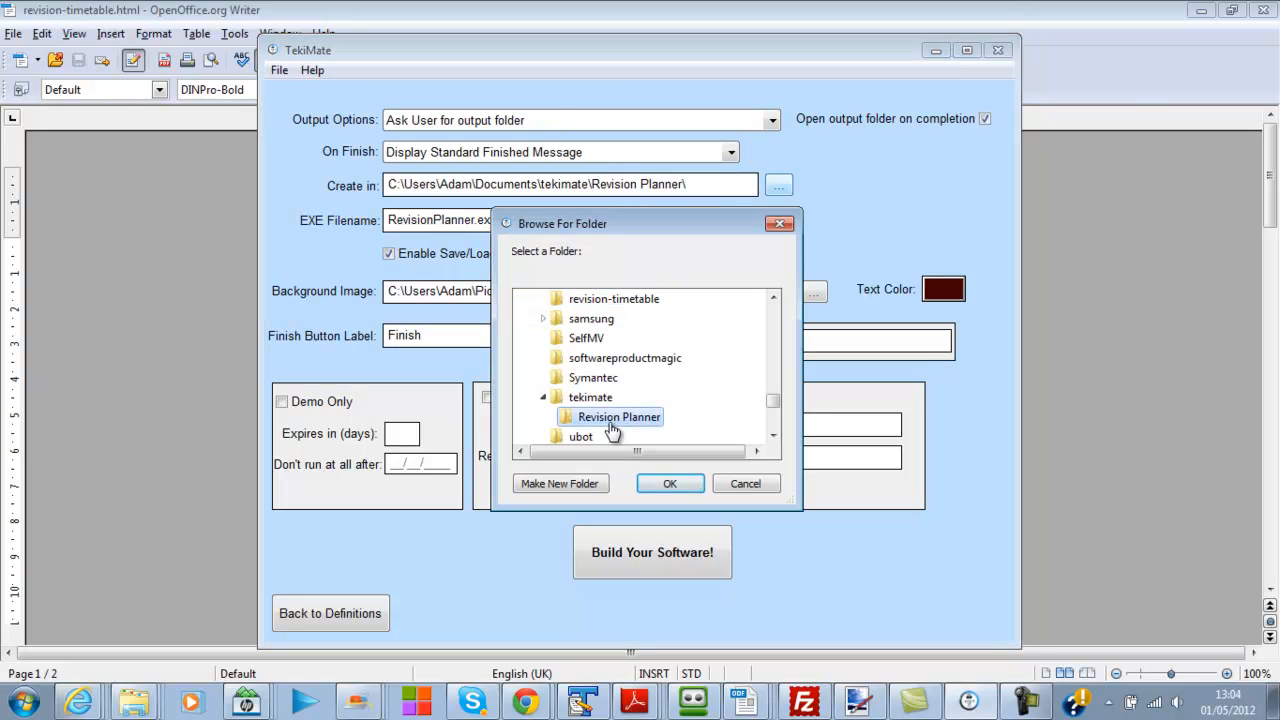
pyautogui.click(683, 492)
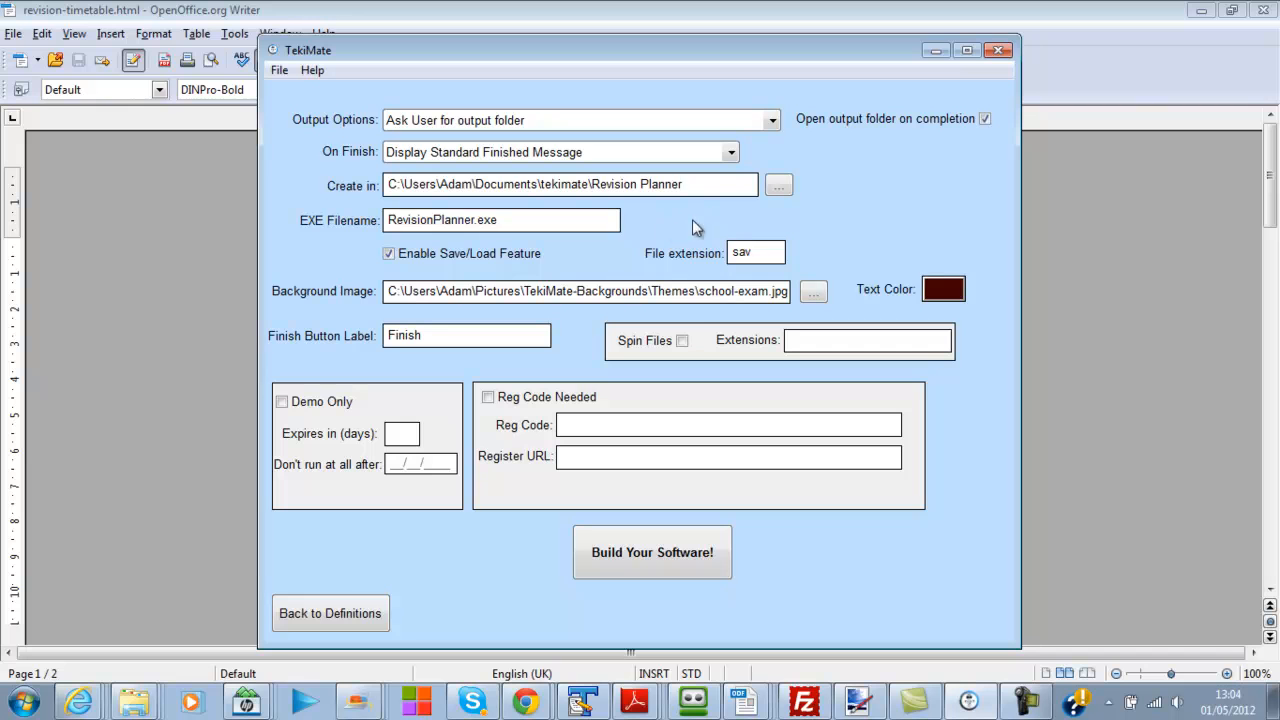
# Check the EXE filename and the save file extension in the build settings
pyautogui.click(410, 220)
pyautogui.moveTo(396, 219); pyautogui.dragTo(508, 219)
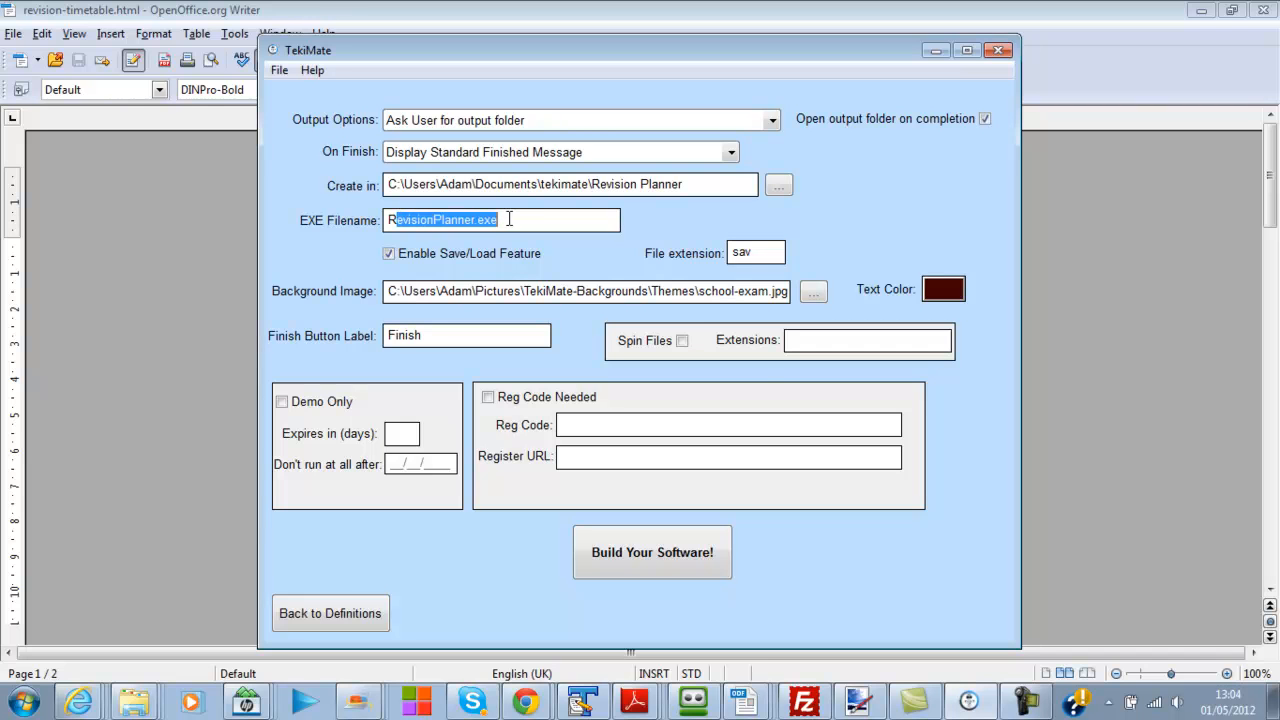
pyautogui.click(517, 219)
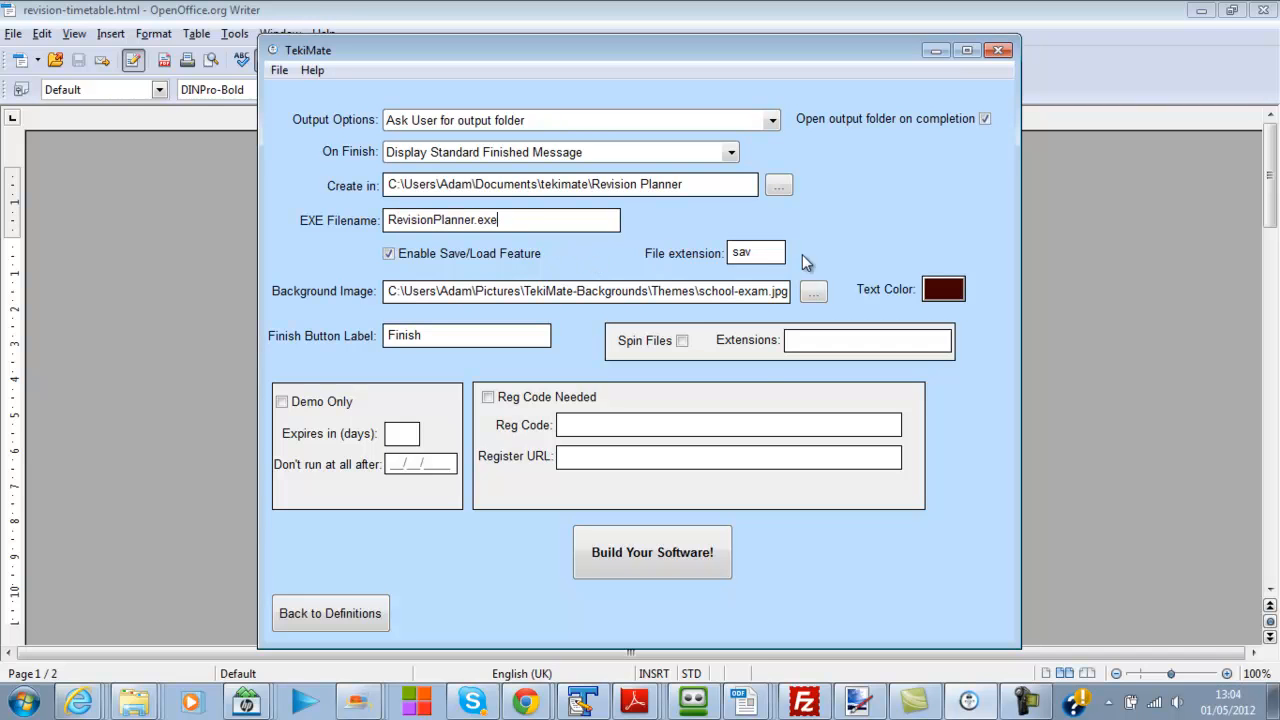
pyautogui.moveTo(758, 252); pyautogui.dragTo(725, 256)
# Clear the background image path and choose the school-exam picture from the Themes folder as the background image
pyautogui.doubleClick(402, 290)
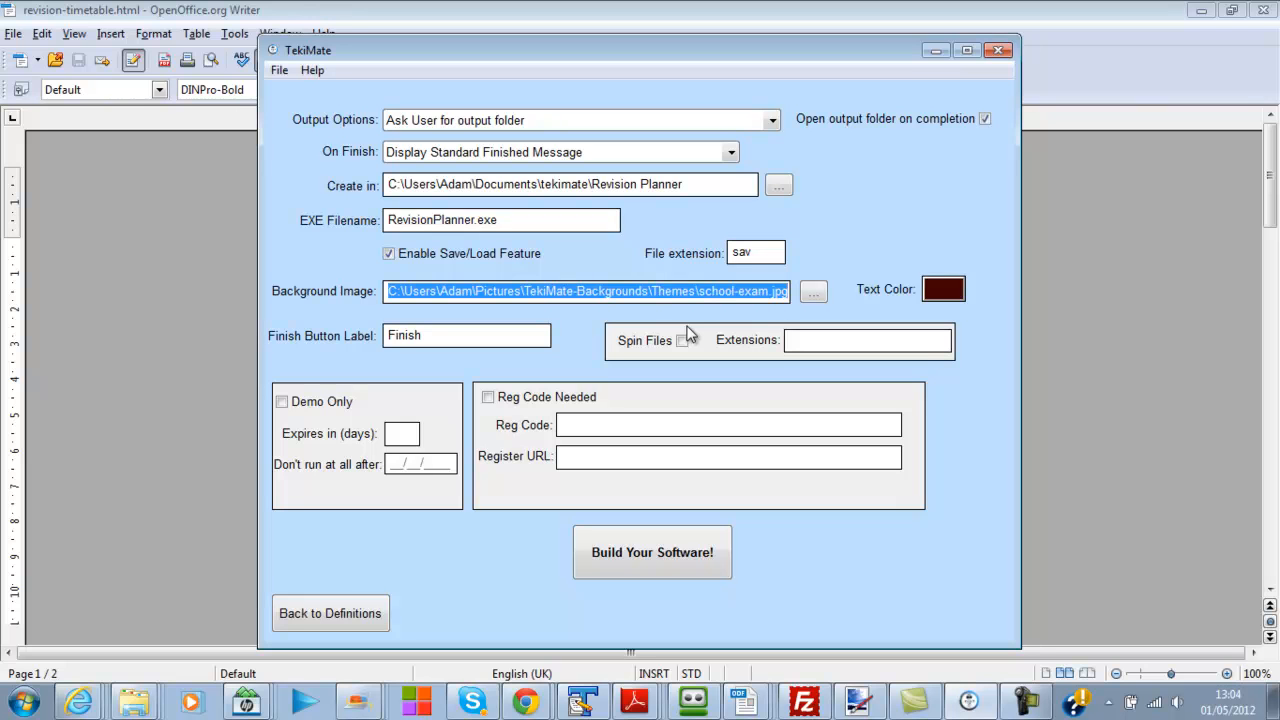
pyautogui.press('Delete')
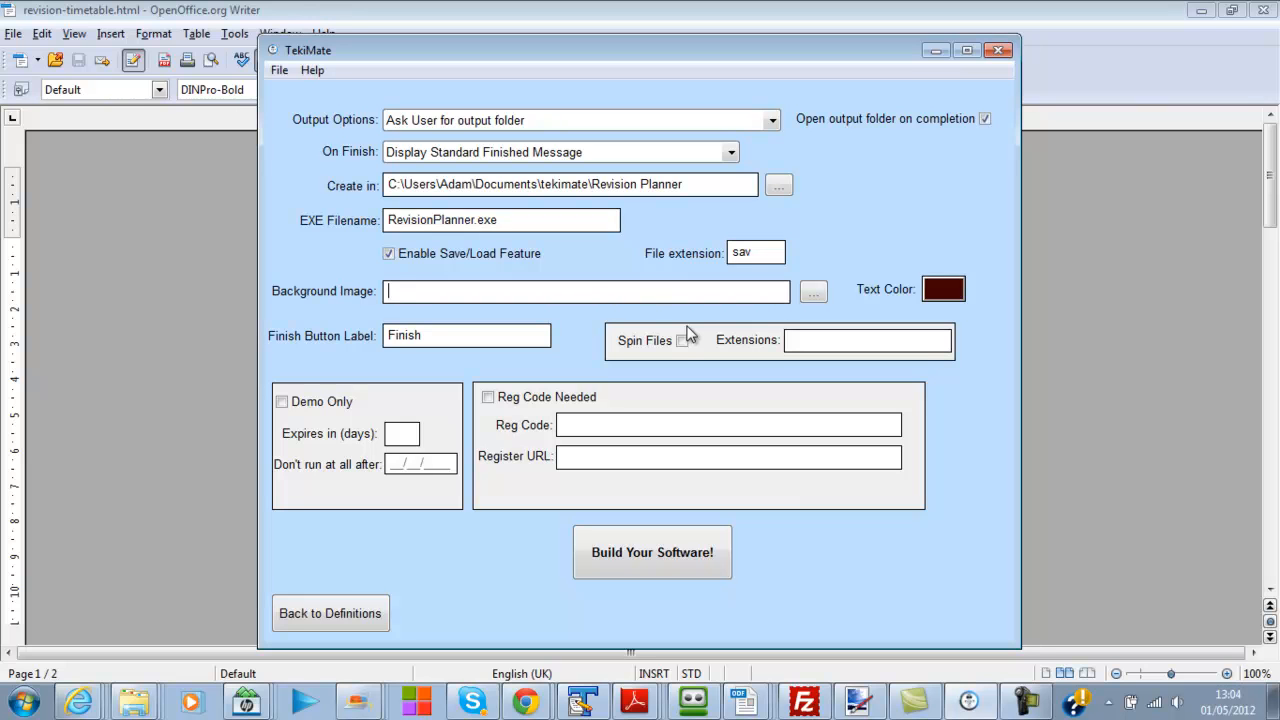
pyautogui.click(812, 295)
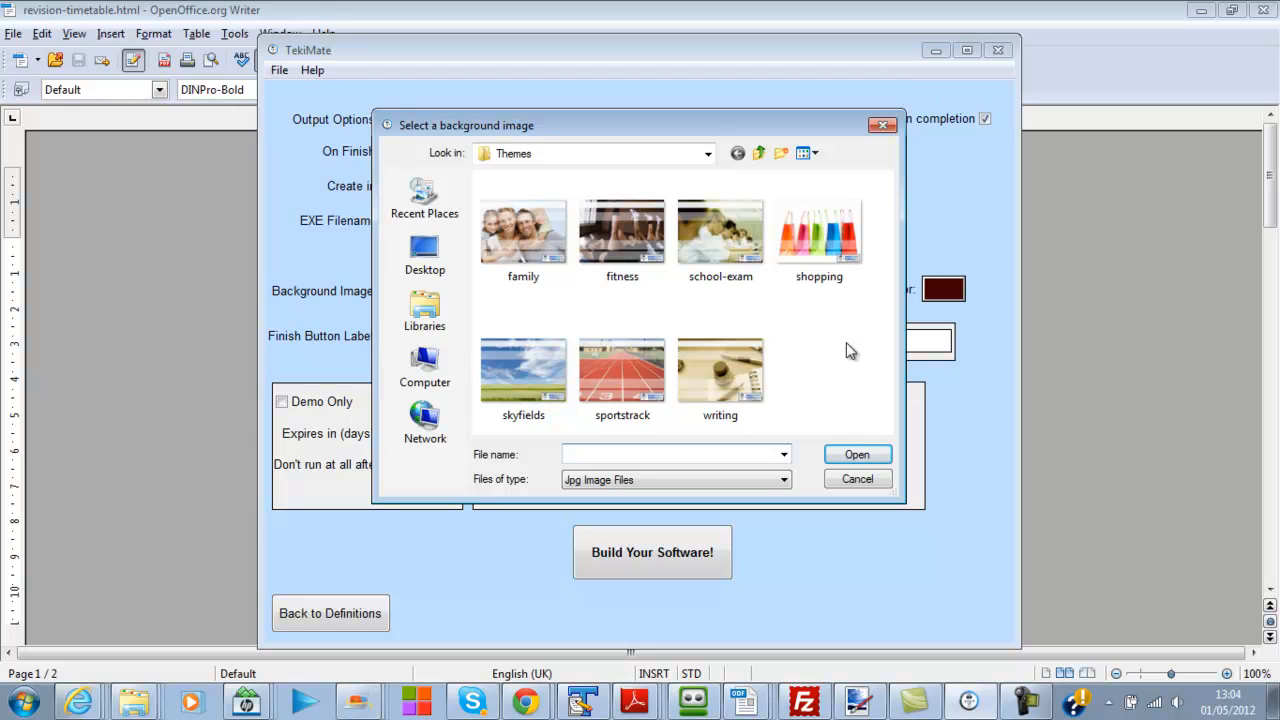
pyautogui.click(722, 248)
pyautogui.click(856, 458)
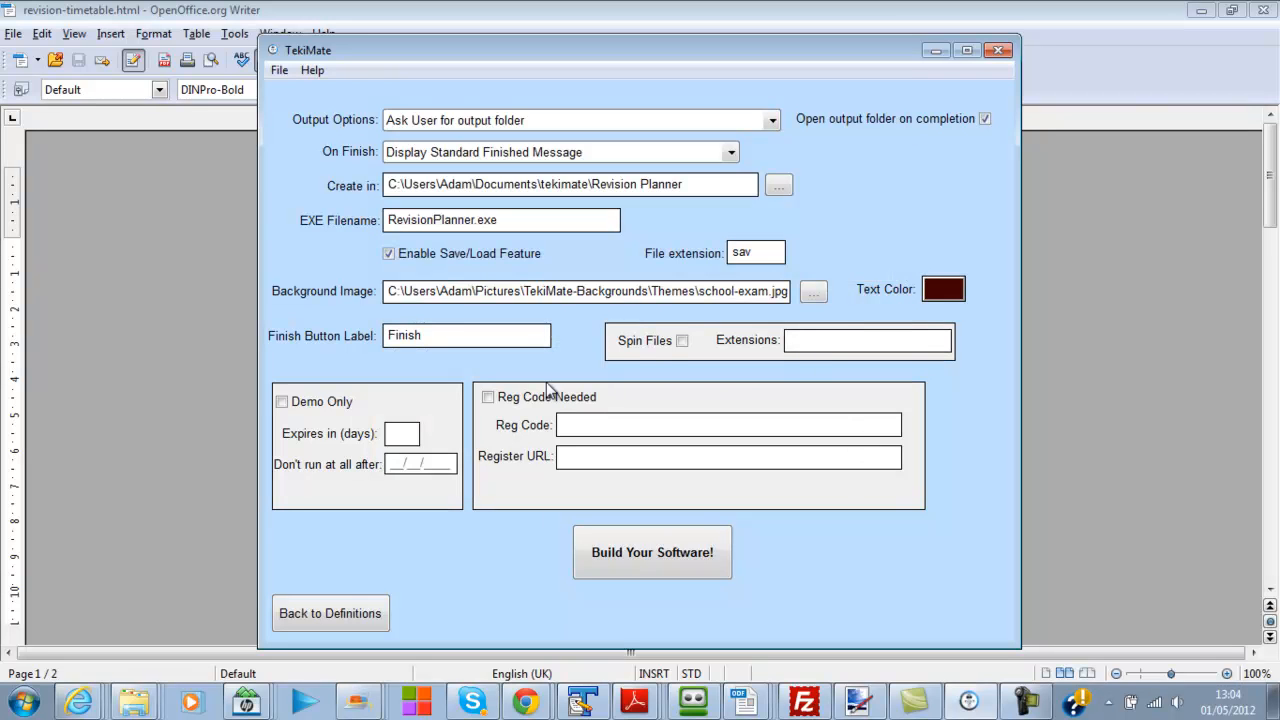
# Check the text color selection, keeping the dark brown, and the finish button label in the build settings
pyautogui.click(944, 292)
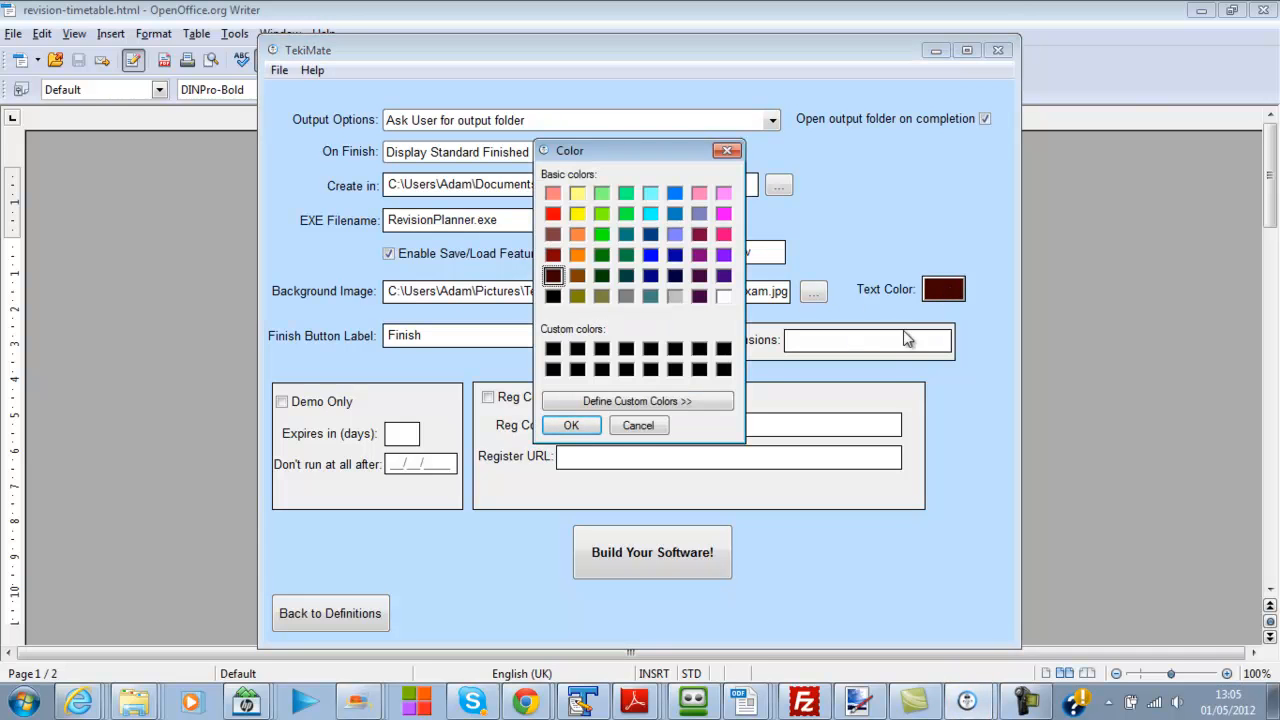
pyautogui.click(588, 427)
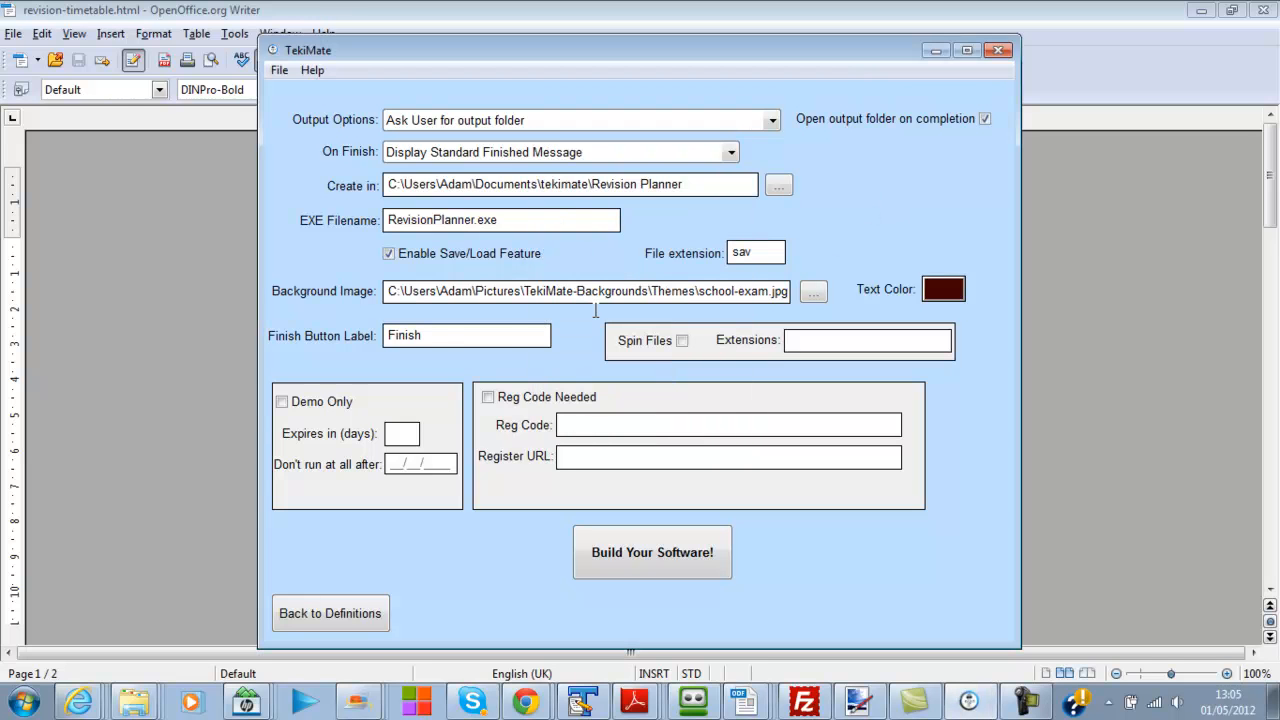
pyautogui.moveTo(432, 339); pyautogui.dragTo(386, 336)
pyautogui.click(448, 337)
pyautogui.moveTo(446, 337); pyautogui.dragTo(350, 345)
pyautogui.click(468, 339)
# Build the software, saving the changes and overwriting the existing RevisionPlanner.exe, and open the folder where it was created
pyautogui.click(654, 556)
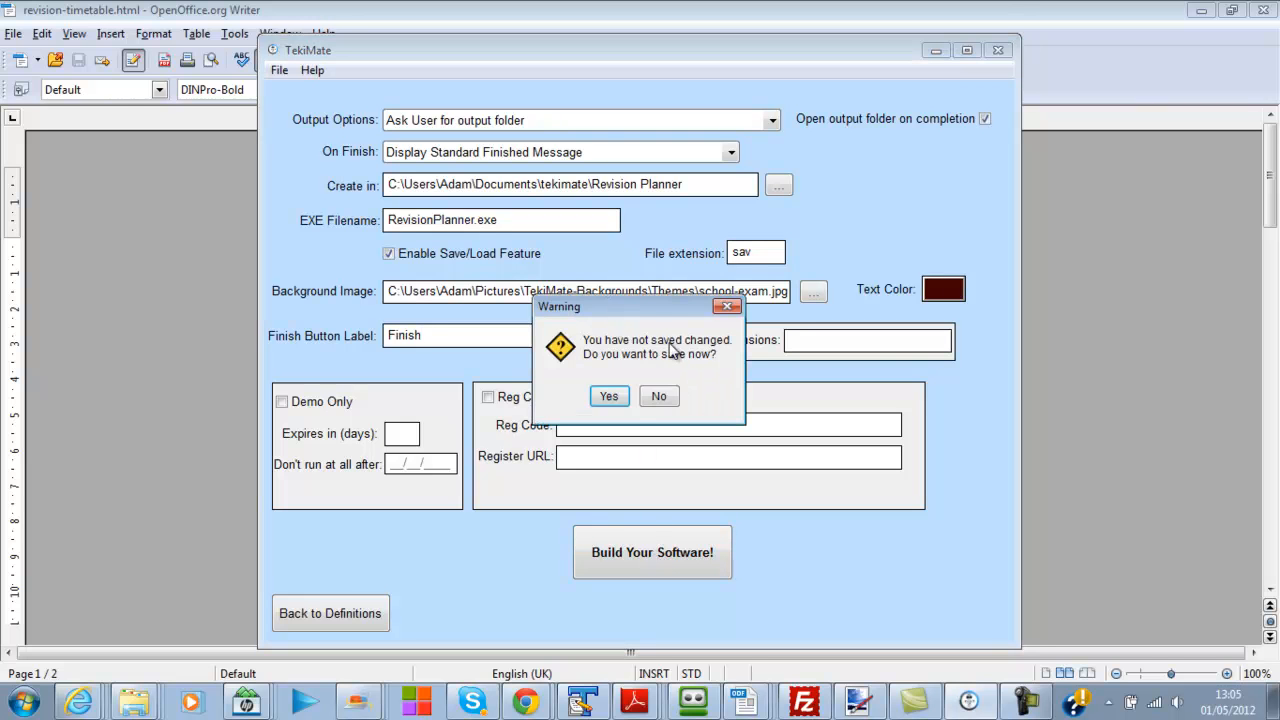
pyautogui.click(609, 397)
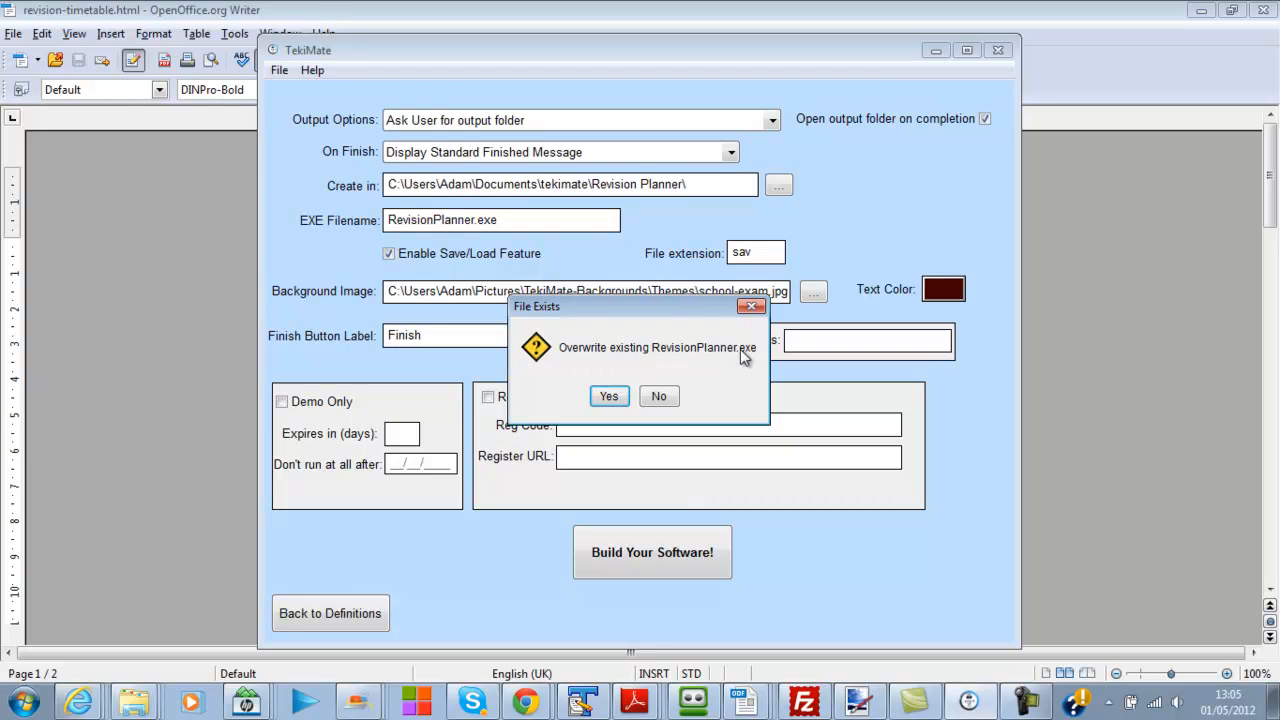
pyautogui.click(606, 398)
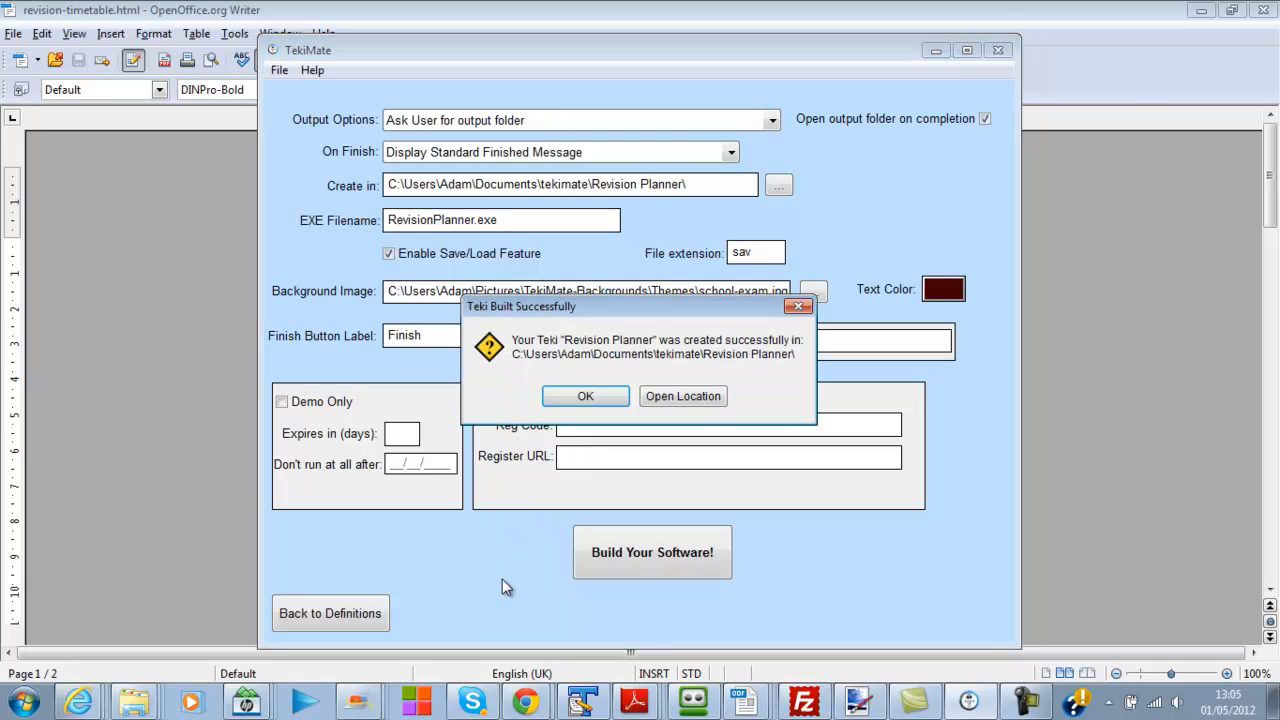
pyautogui.click(681, 397)
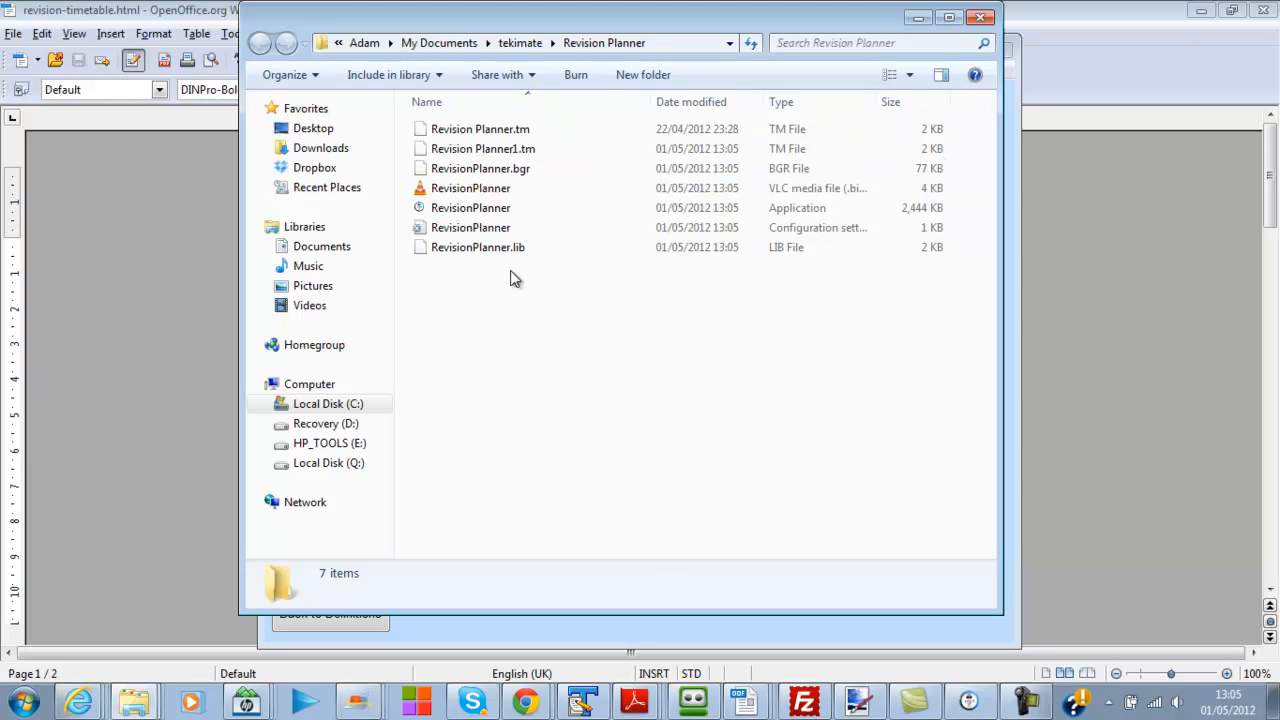
# Run the built RevisionPlanner application, dismiss its introduction and enter the student's full name as the timetable's owner
pyautogui.click(492, 212)
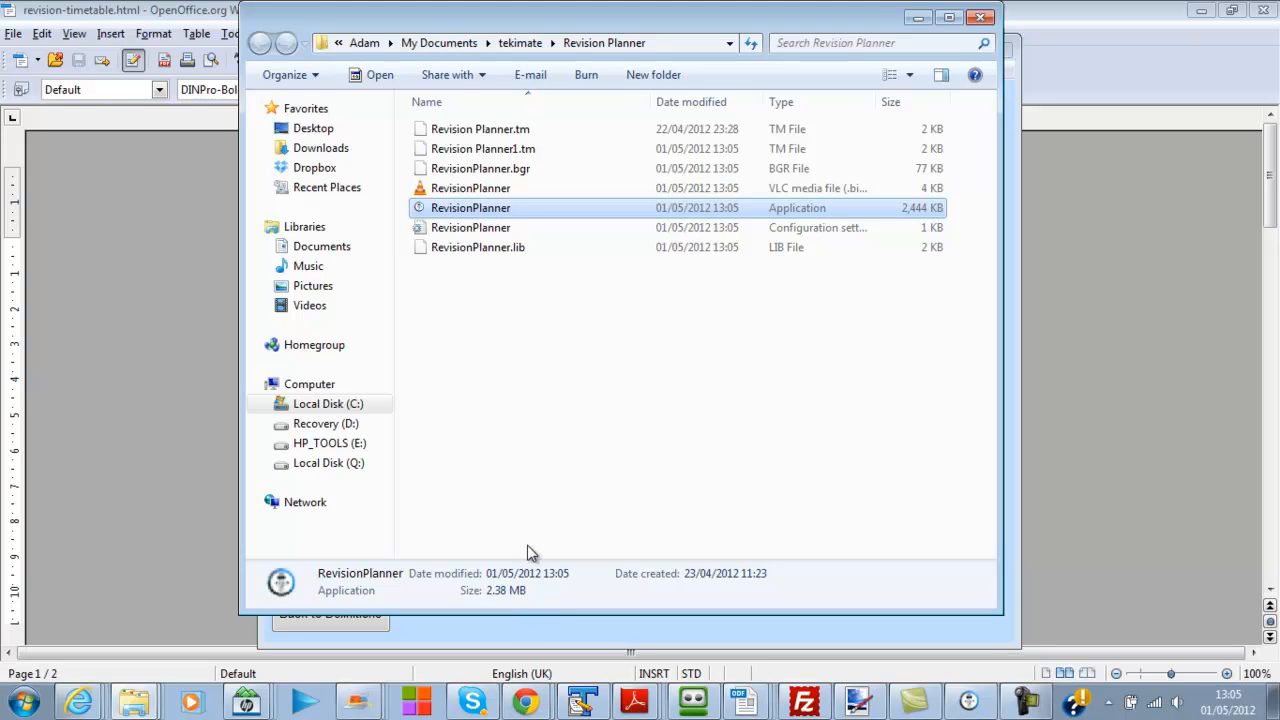
pyautogui.press('Return')
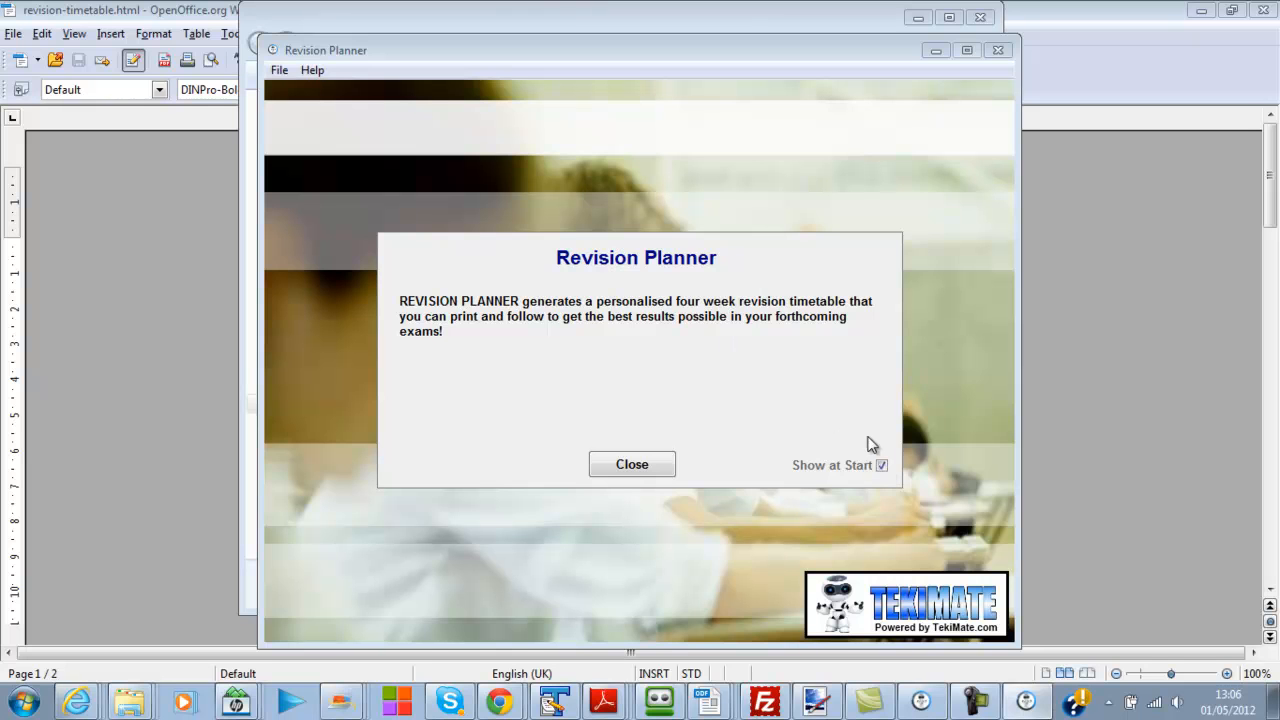
pyautogui.click(632, 466)
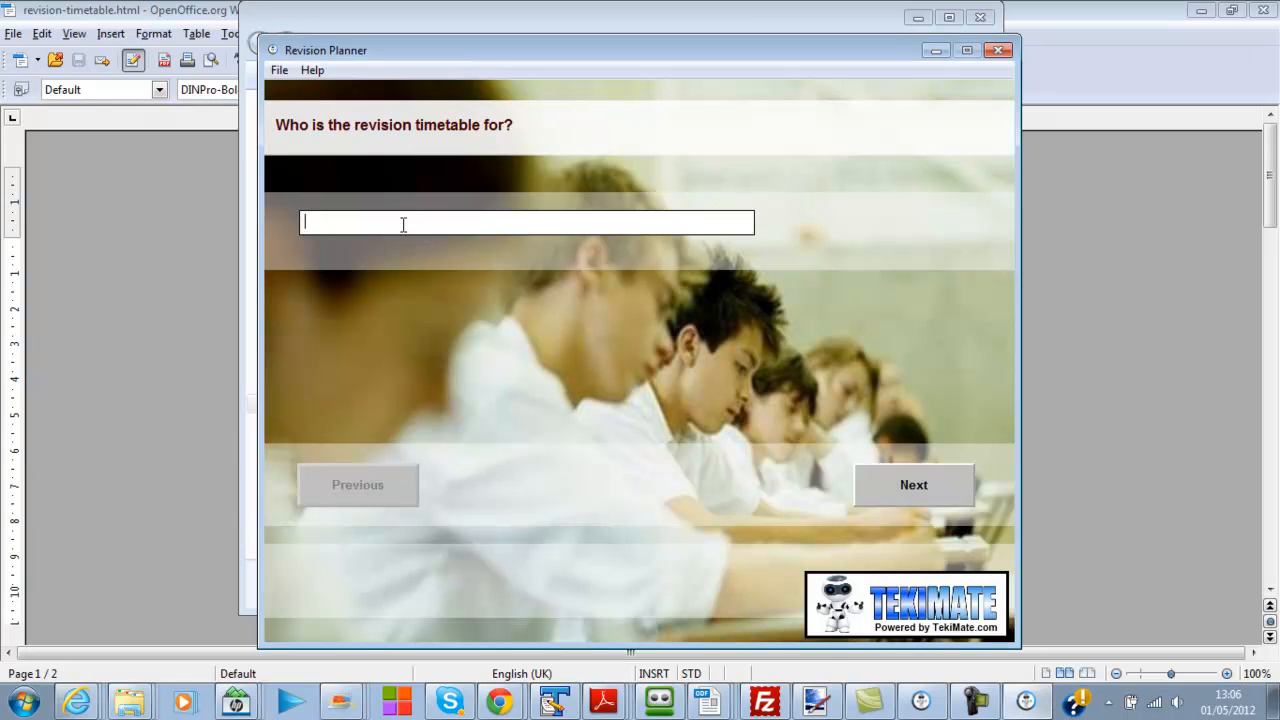
pyautogui.write('Joe Smith')
pyautogui.click(888, 490)
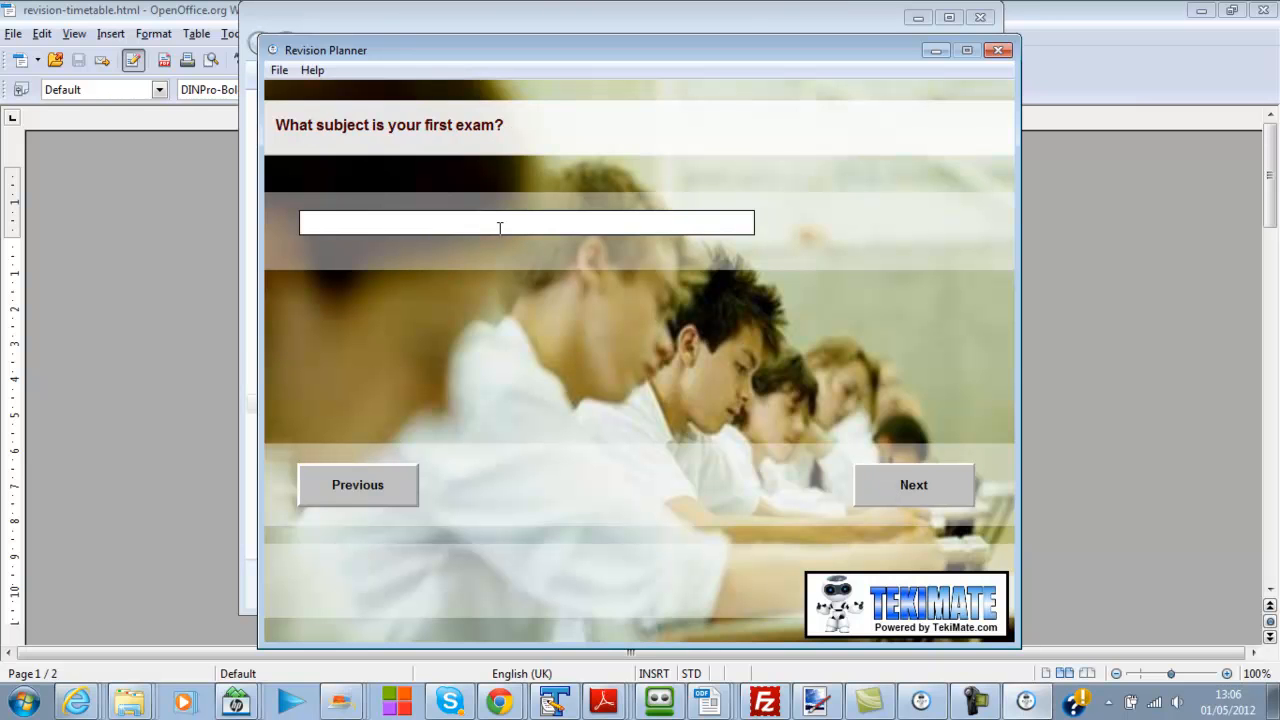
# Answer the first three exam subject questions with Maths, English and Chemistry
pyautogui.write('Maths')
pyautogui.click(914, 482)
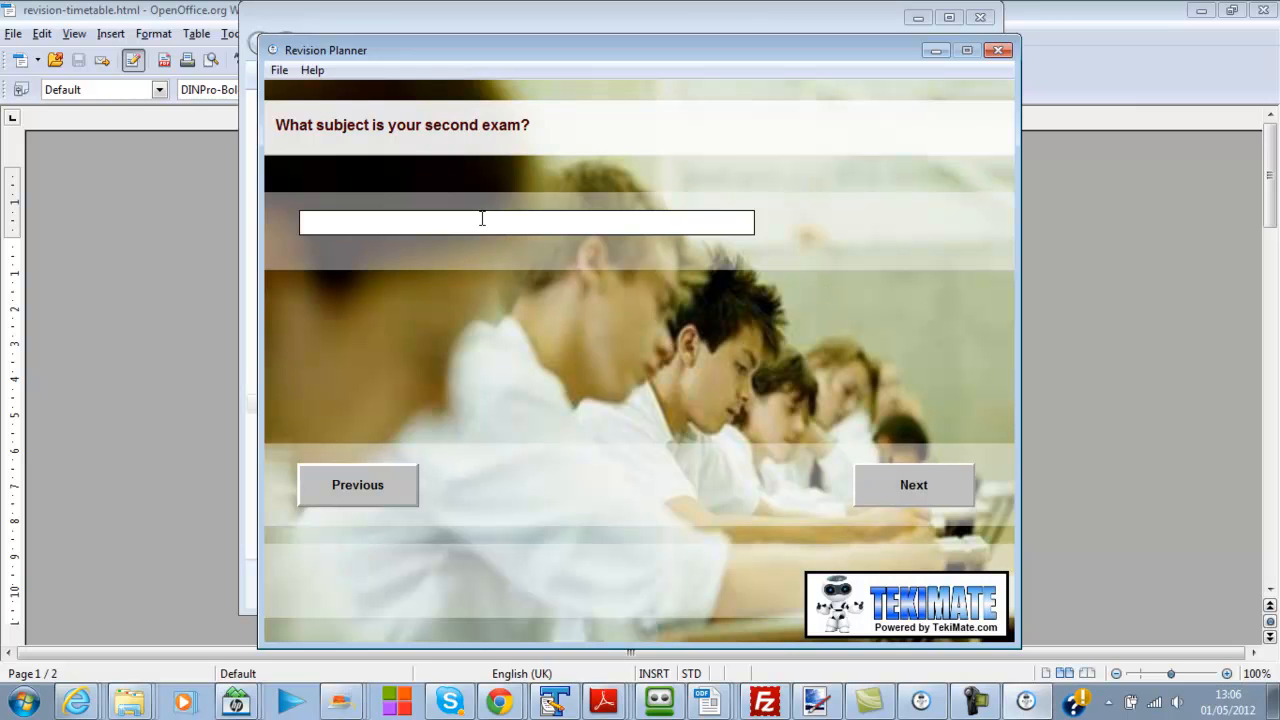
pyautogui.write('English')
pyautogui.click(893, 504)
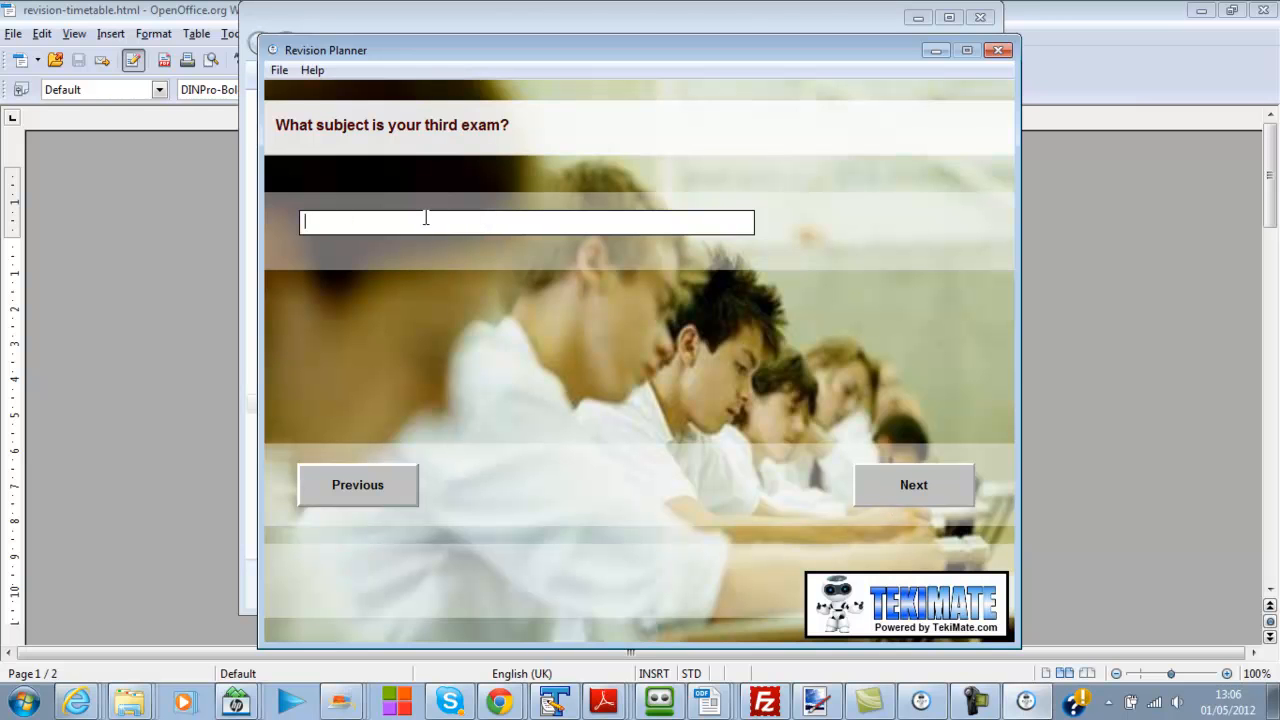
pyautogui.write('Chemistry')
pyautogui.click(912, 486)
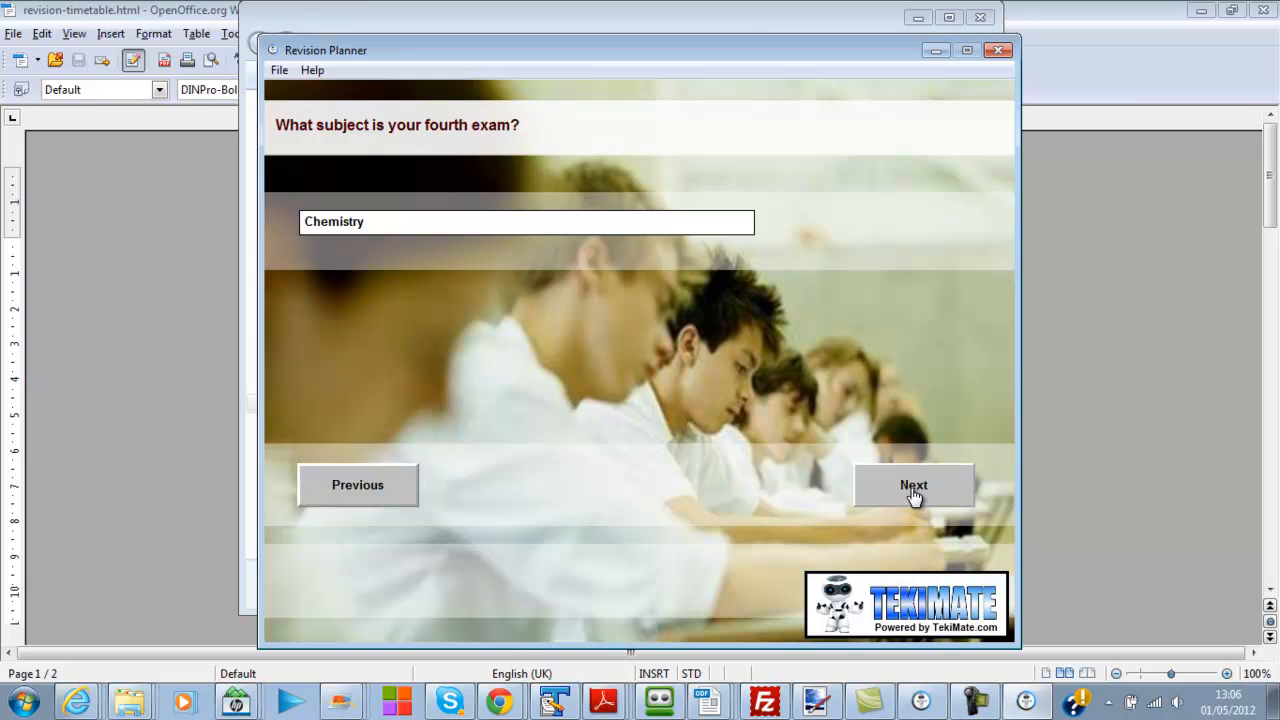
# Answer the fourth, fifth and sixth exam subject questions with Physics, History and ICT
pyautogui.write('Physics')
pyautogui.click(920, 481)
pyautogui.write('History')
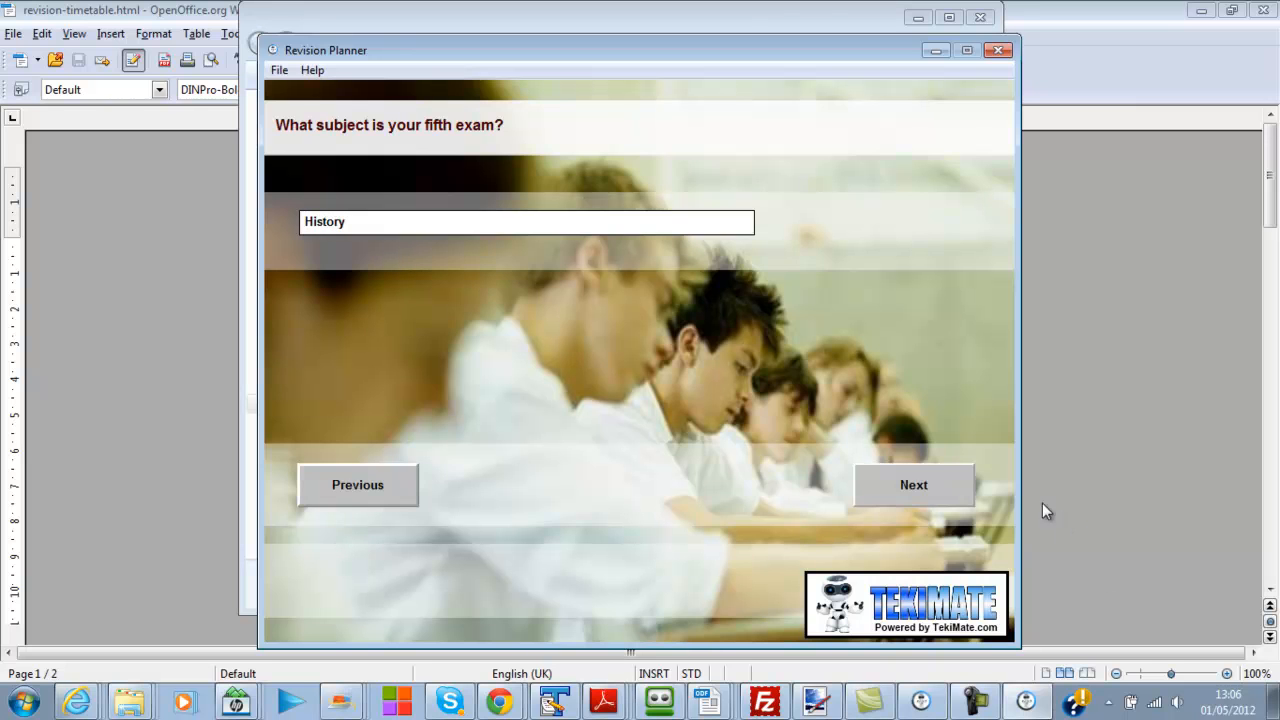
pyautogui.click(878, 482)
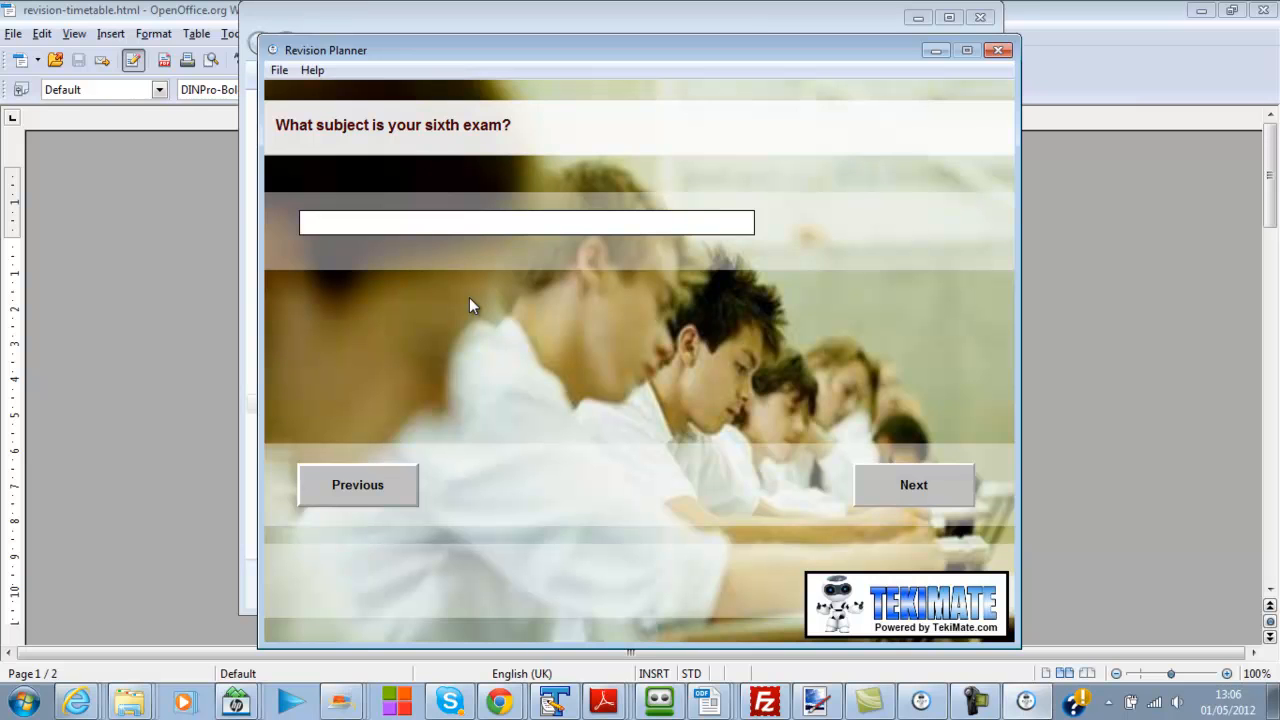
pyautogui.write('ICT')
pyautogui.click(910, 488)
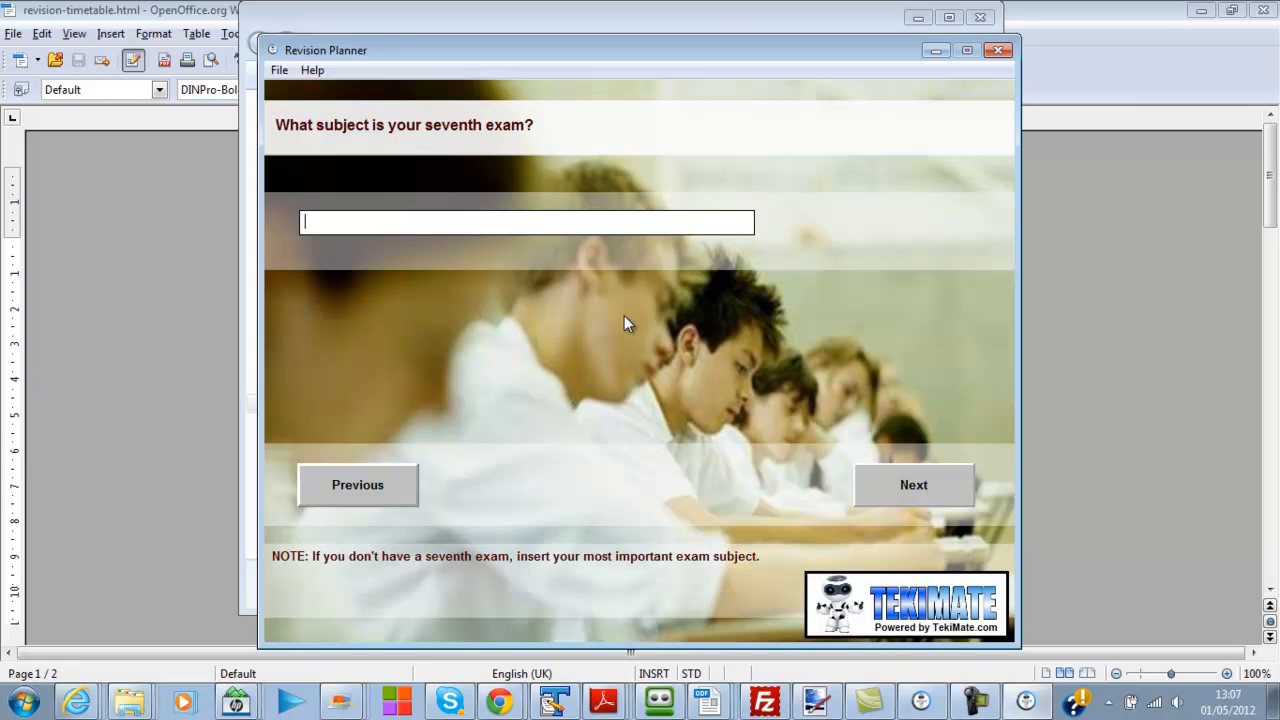
# Answer the seventh, eighth and ninth exam subject questions with Spanish, Geography and Maths, and finish the questionnaire
pyautogui.write('Spanish')
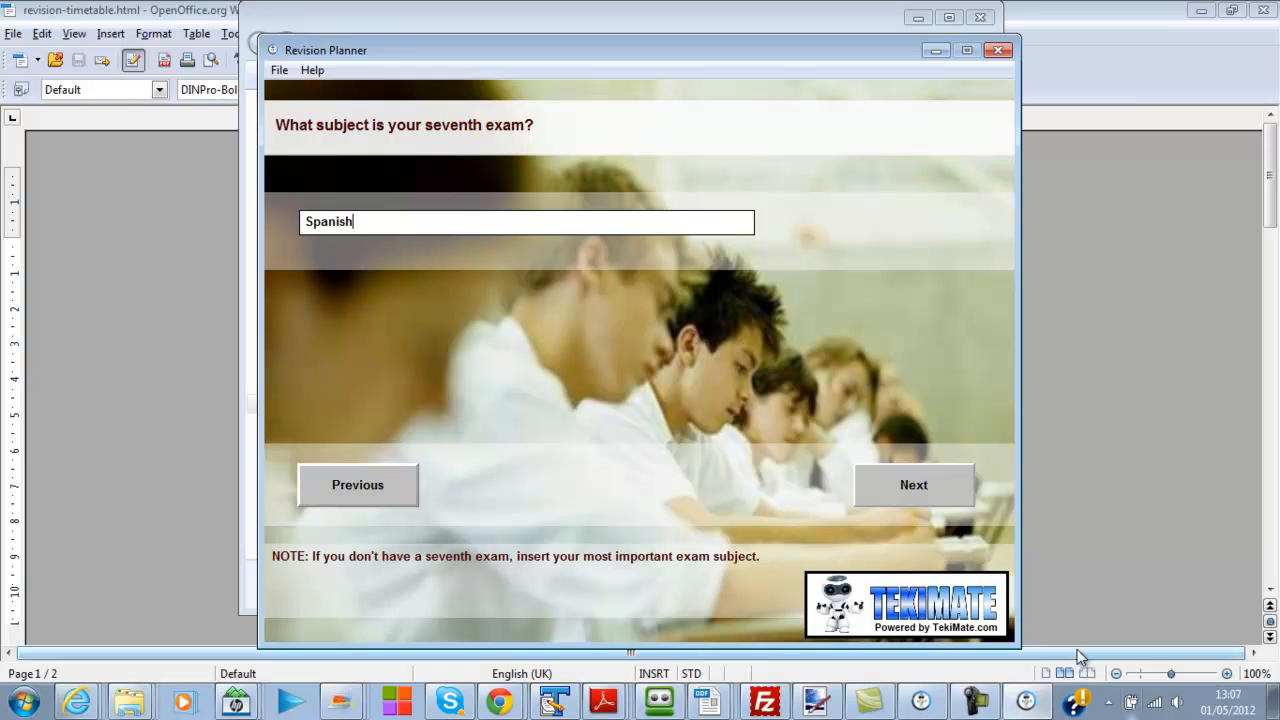
pyautogui.click(918, 486)
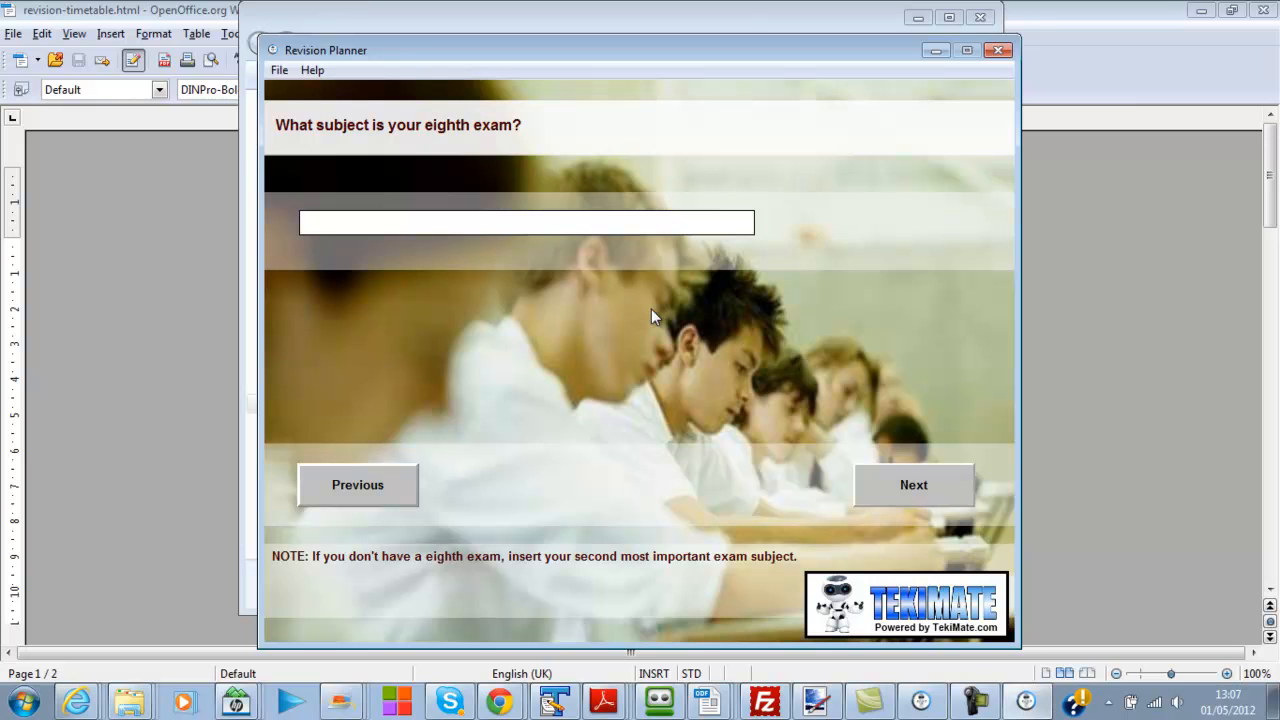
pyautogui.write('Geography')
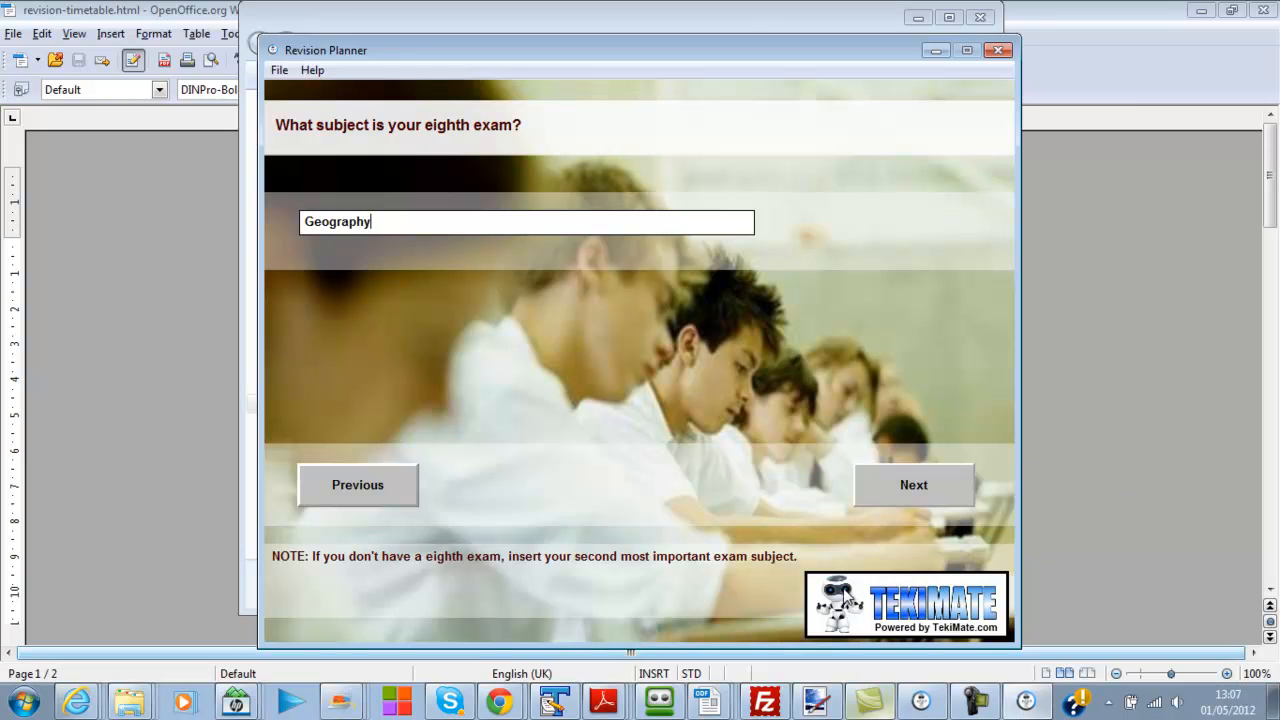
pyautogui.click(932, 485)
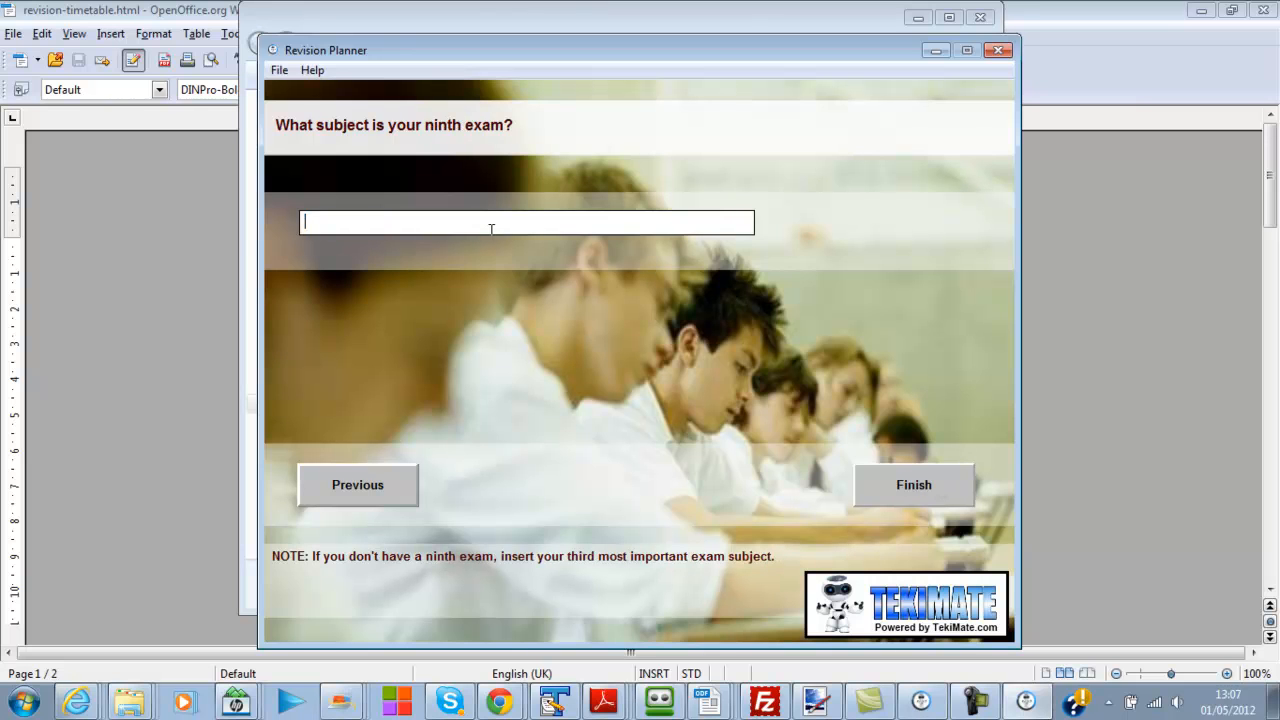
pyautogui.write('Maths')
pyautogui.click(893, 492)
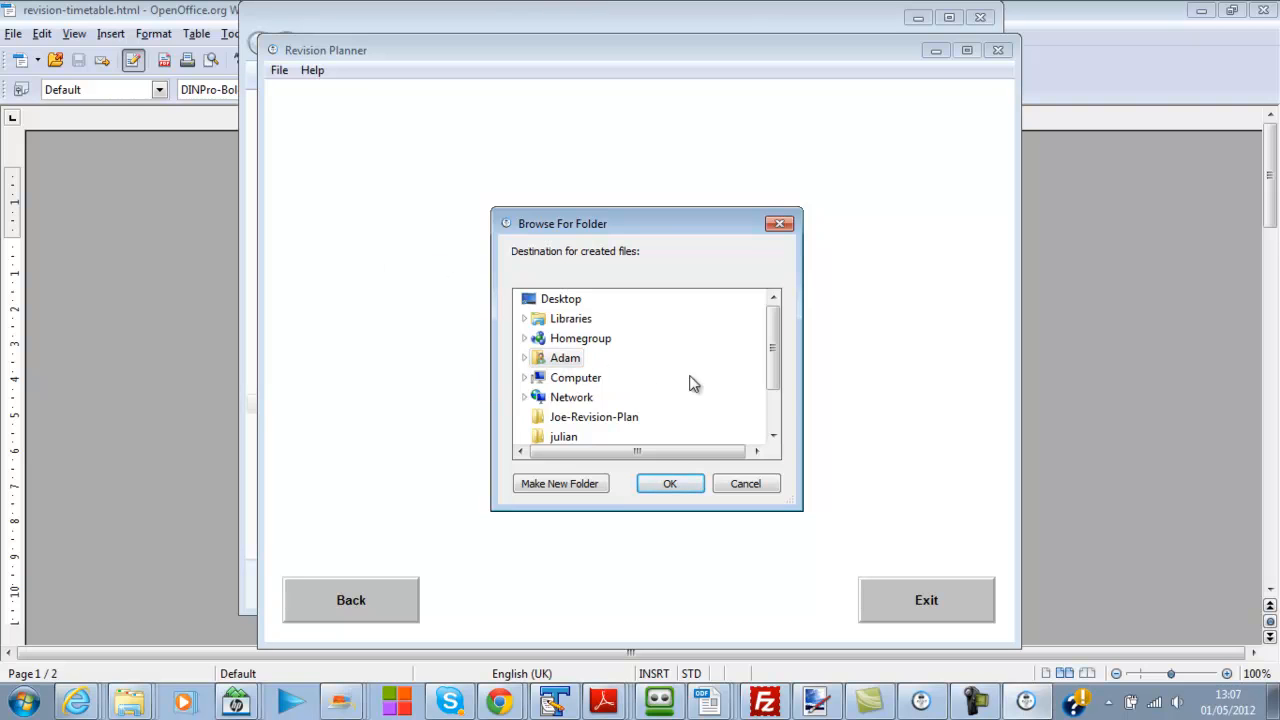
# Create the output files in the student's existing Revision-Plan folder on the Desktop and open the revision-timetable file there
pyautogui.click(567, 420)
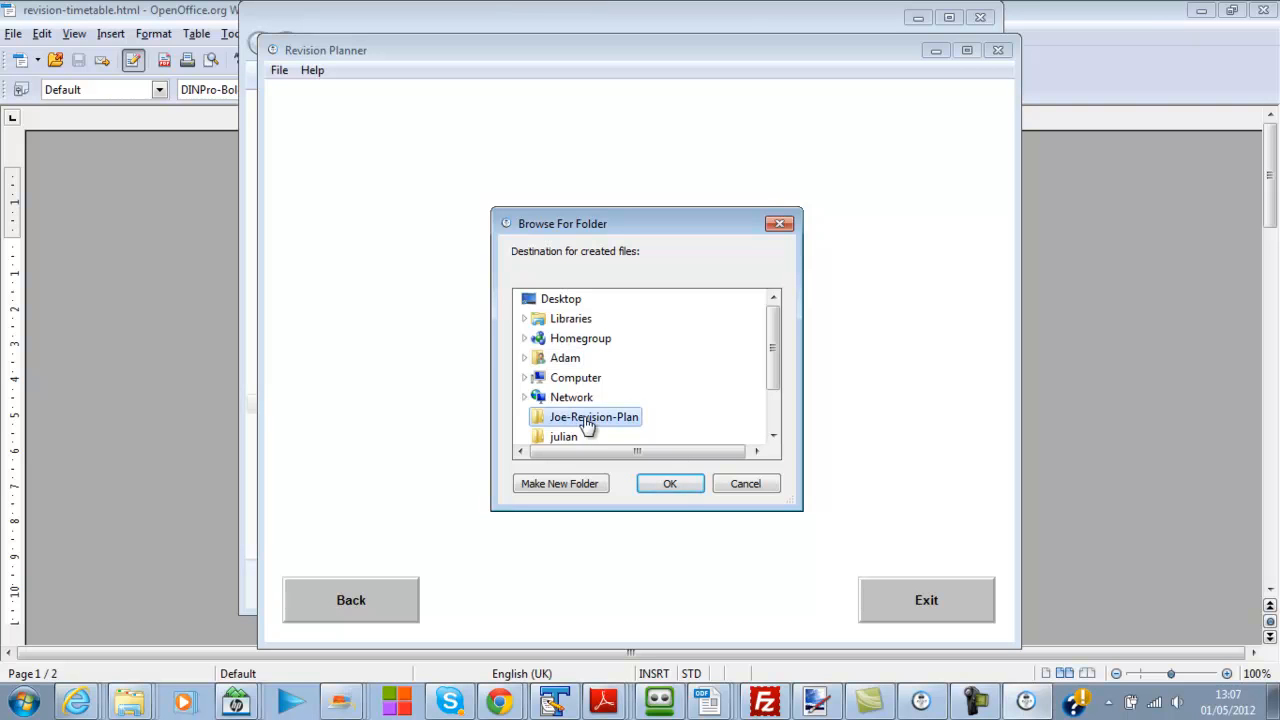
pyautogui.click(670, 484)
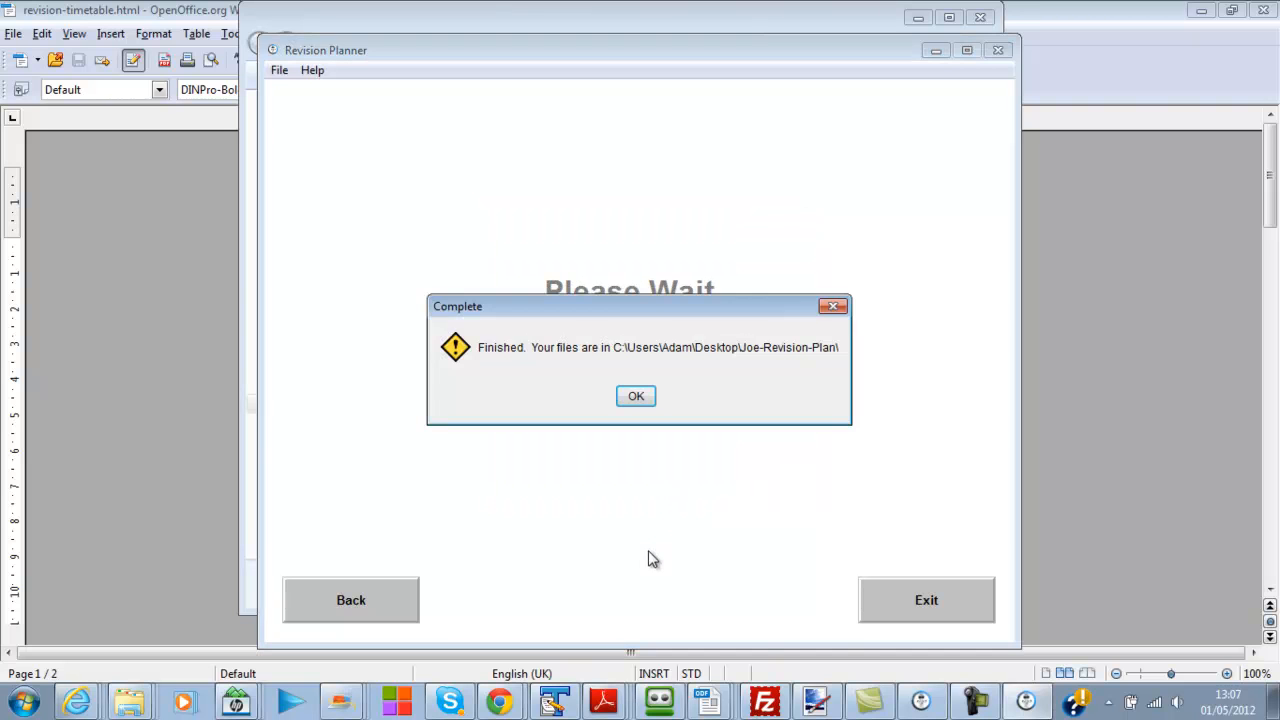
pyautogui.click(634, 396)
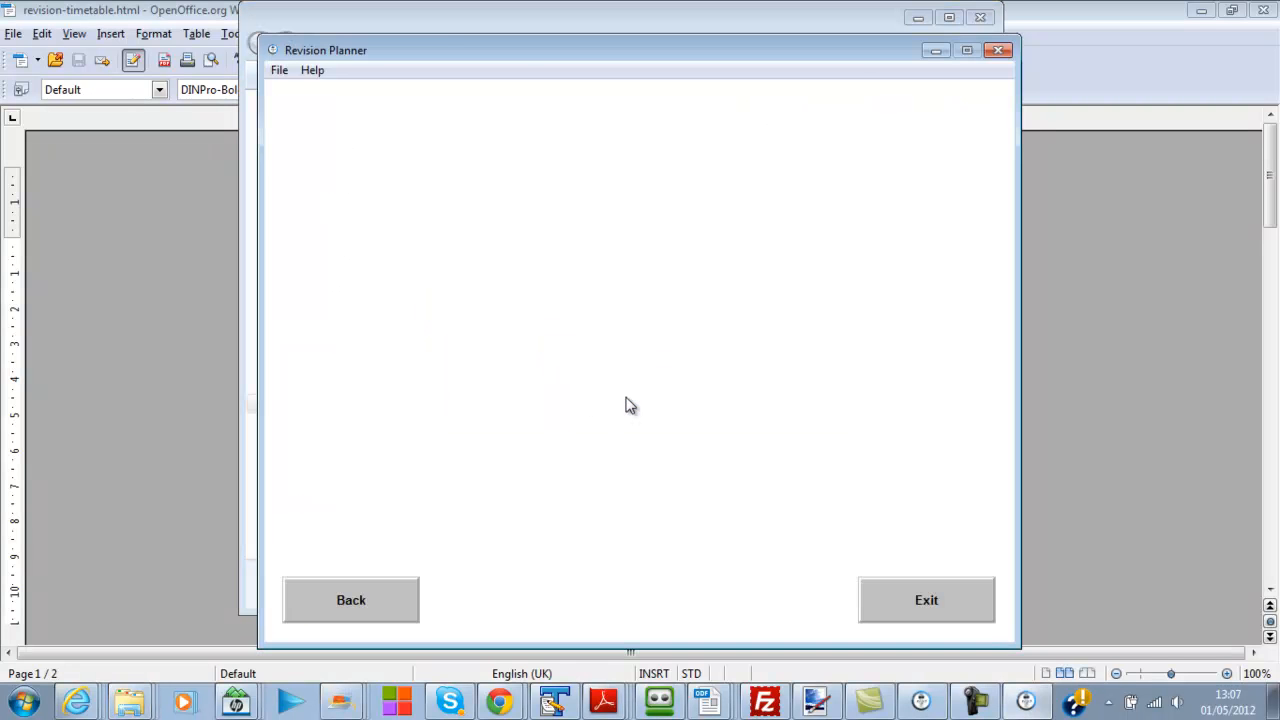
pyautogui.click(456, 26)
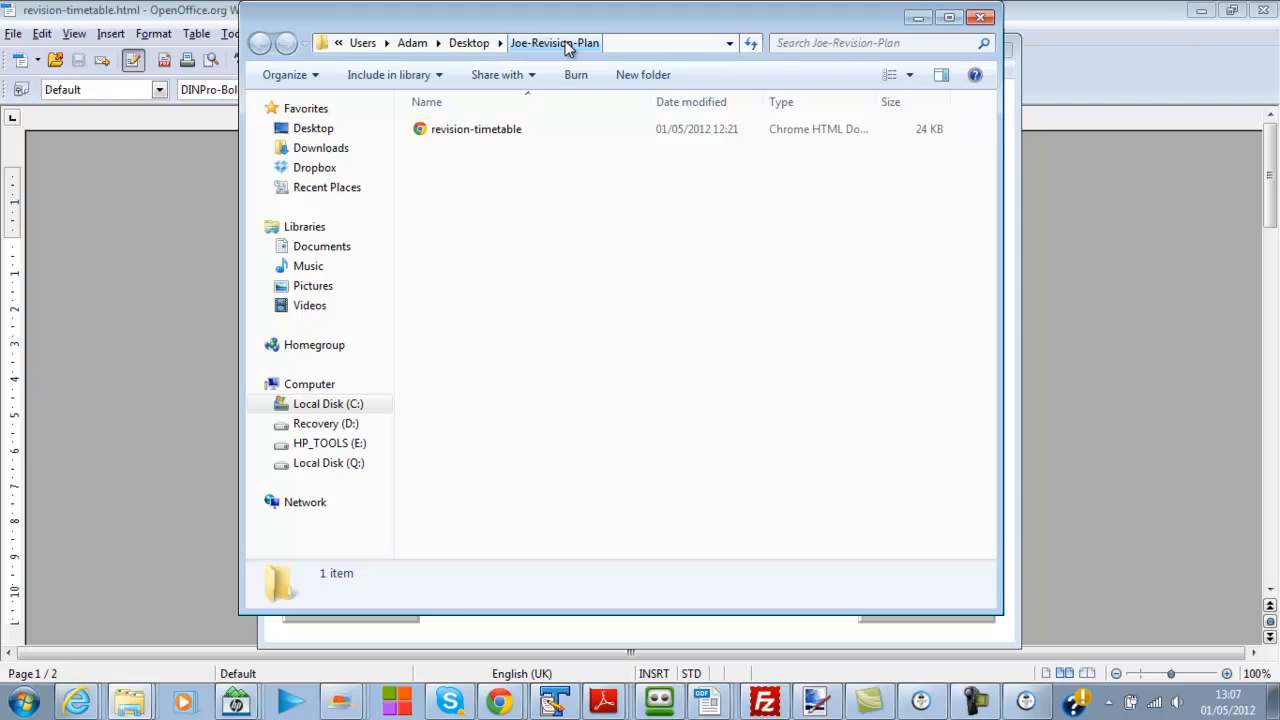
pyautogui.doubleClick(497, 133)
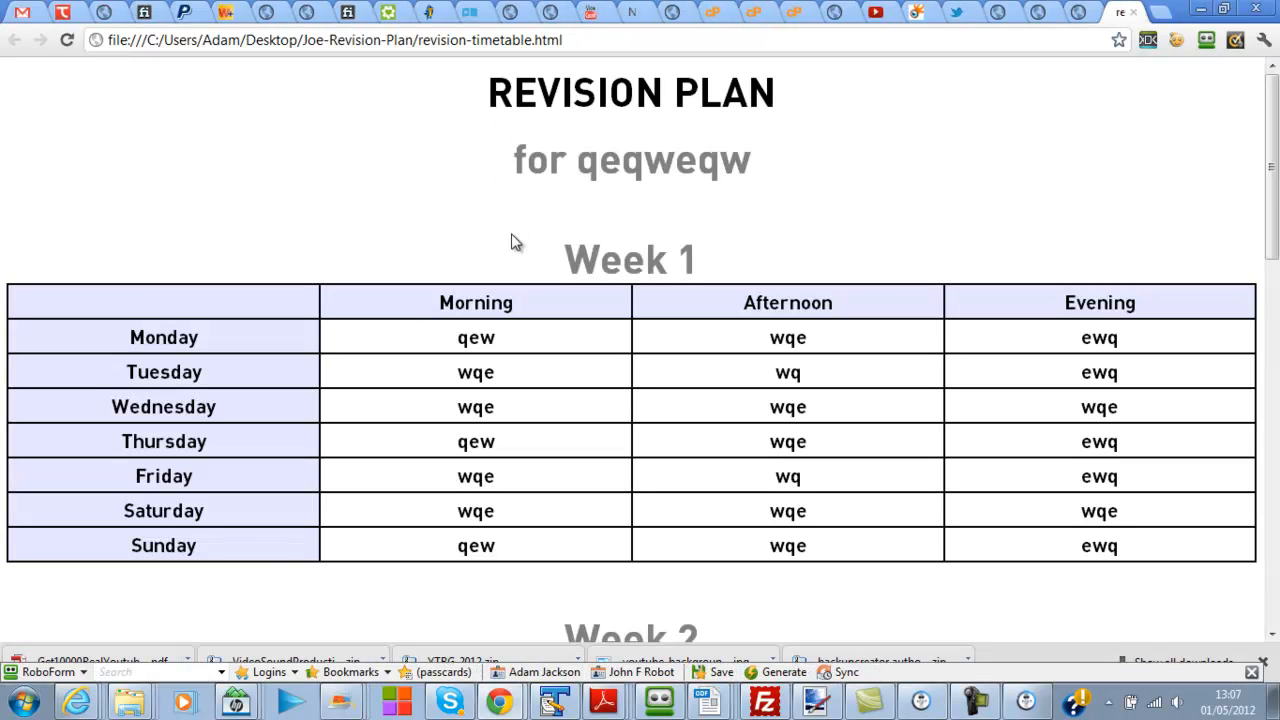
# Close the outdated revision timetable page and switch back to the Revision Planner program
pyautogui.click(1134, 12)
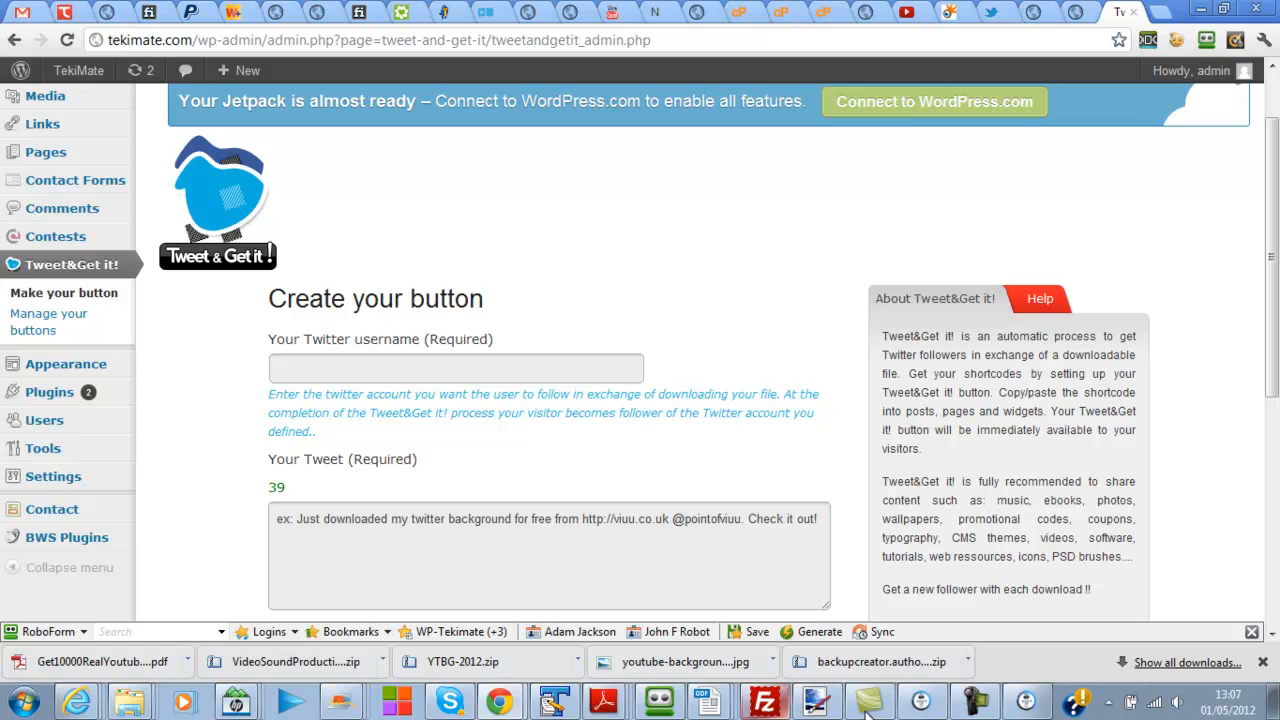
pyautogui.click(1030, 703)
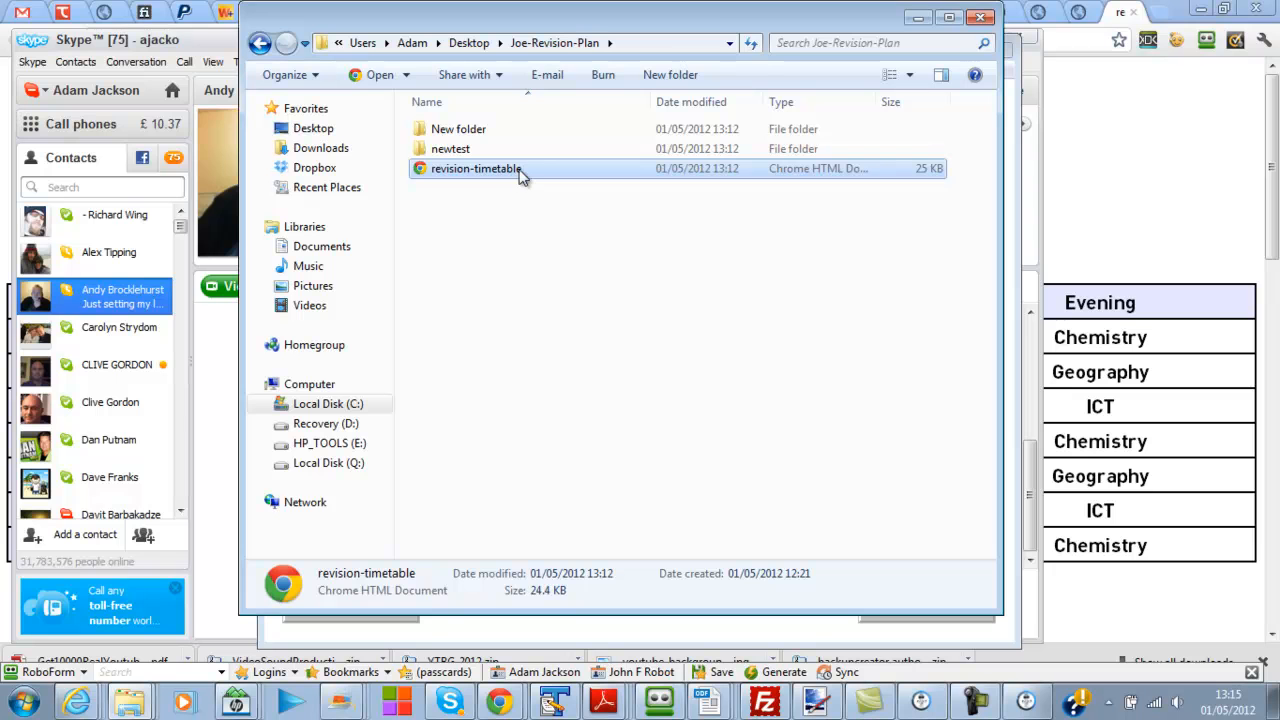
# Open the regenerated revision-timetable file from the student's Revision-Plan folder and examine the subject schedule for weeks 1 to 4
pyautogui.doubleClick(519, 172)
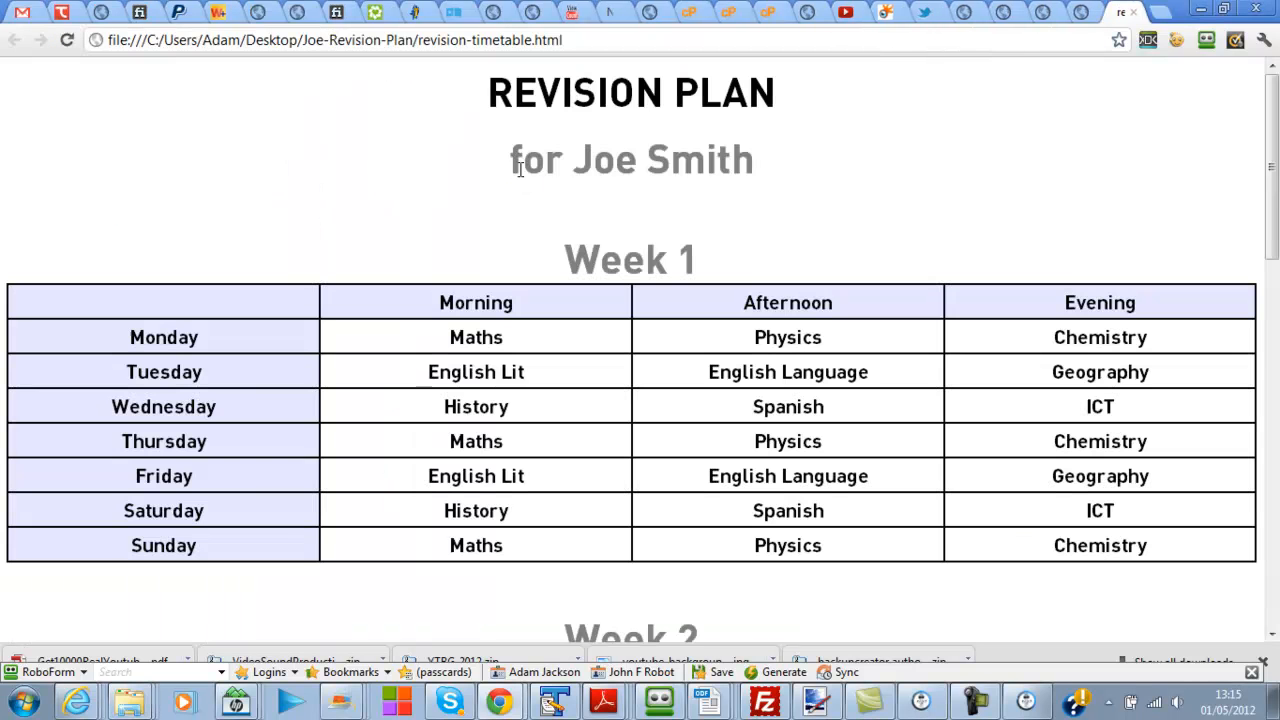
pyautogui.scroll(-9, 1012, 208)
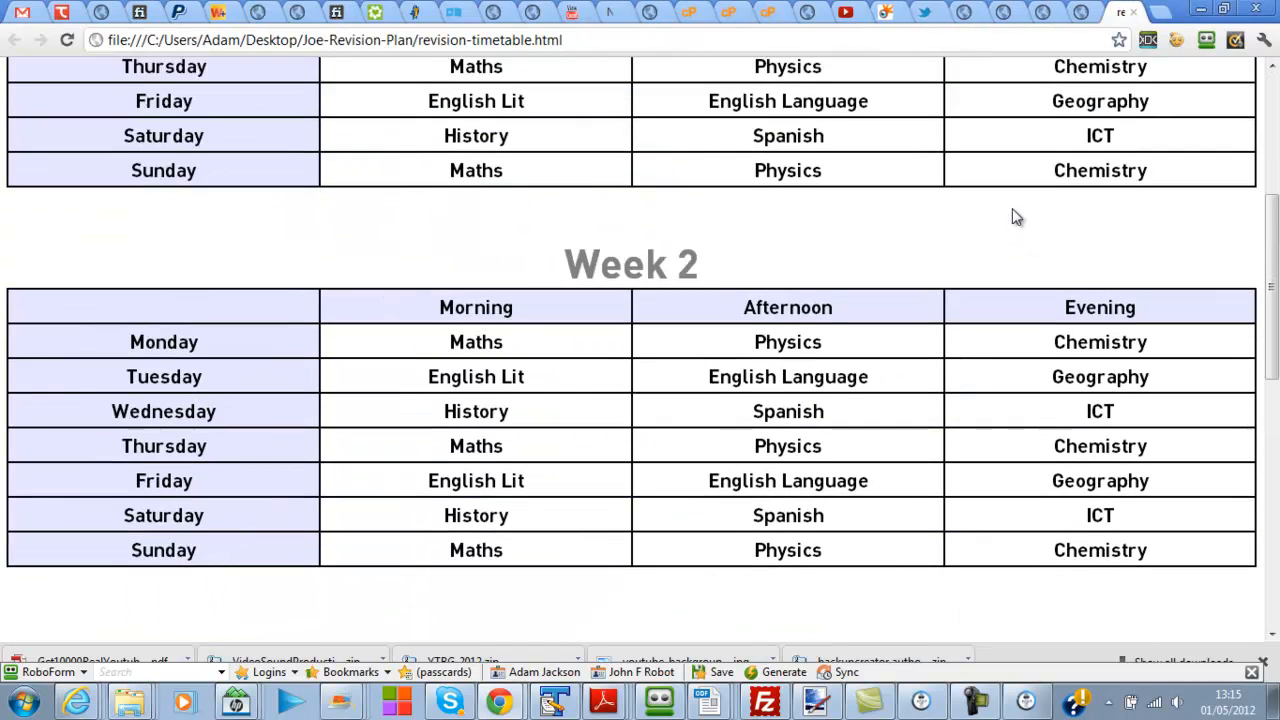
pyautogui.scroll(-3, 1012, 236)
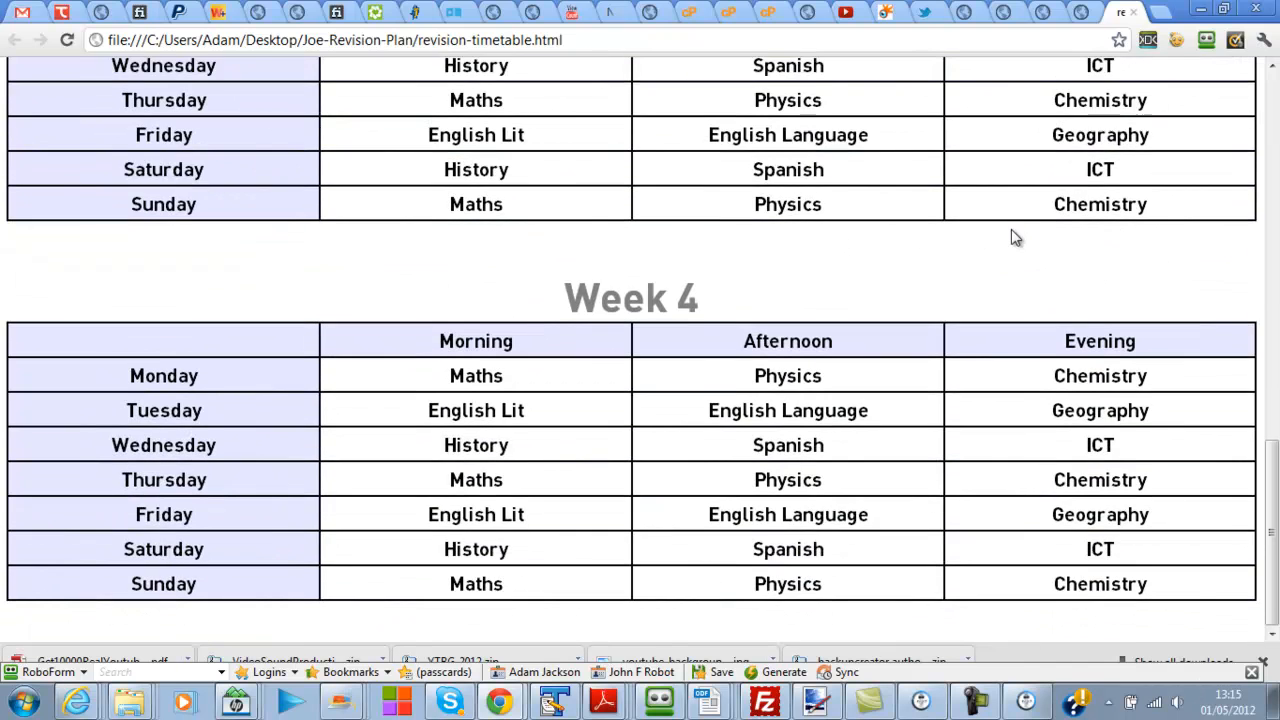
pyautogui.scroll(15, 1011, 237)
pyautogui.scroll(2, 1013, 248)
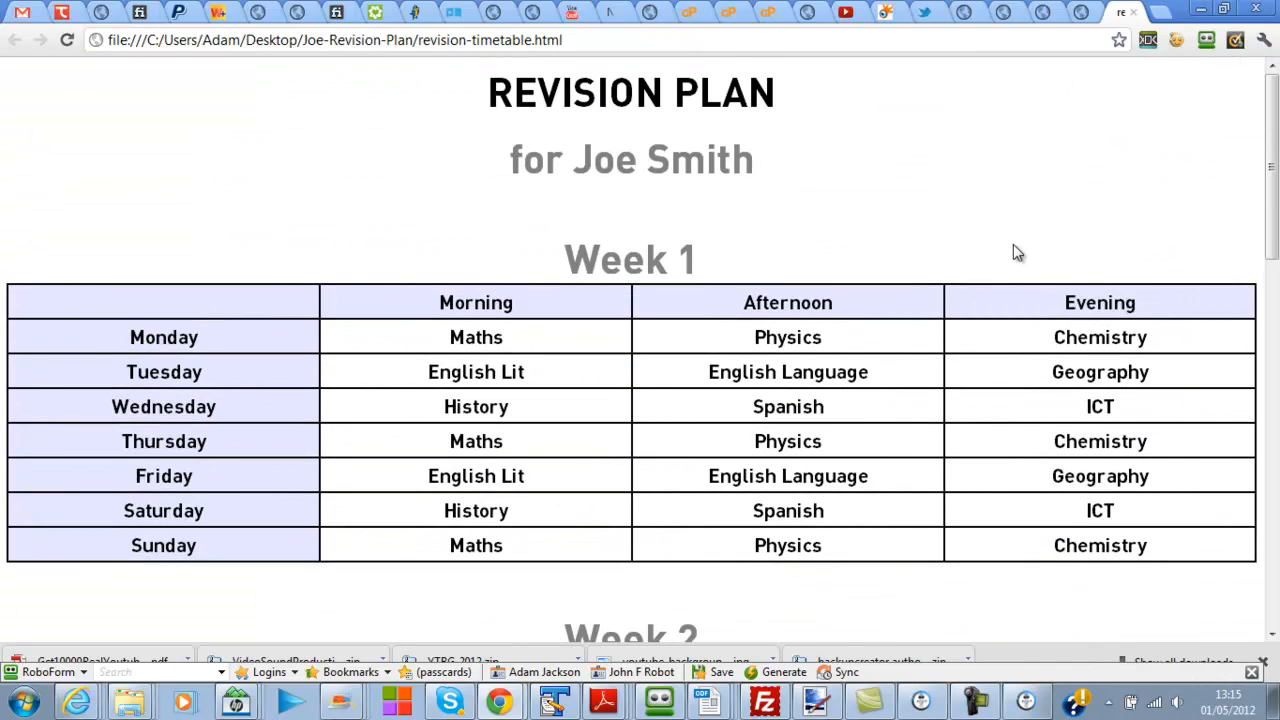